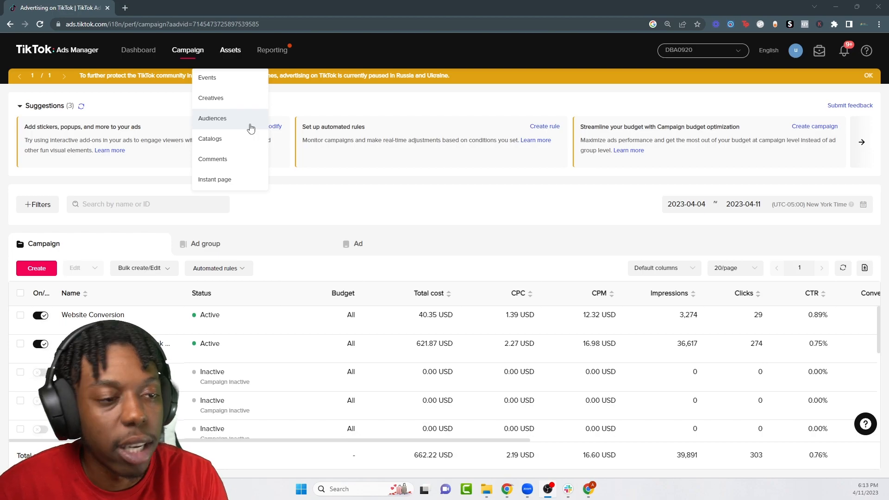
Step: Go to the Instant page assets and preview the 4.0 DFY Content Strategy Form
click(226, 178)
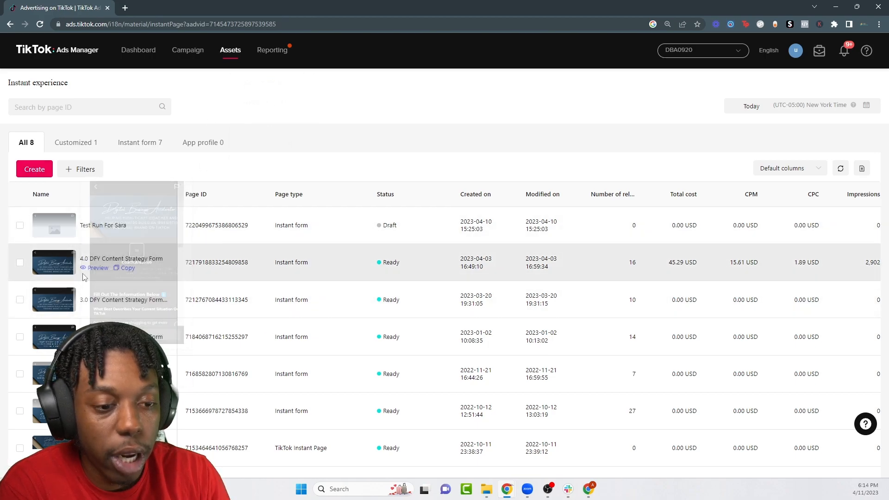
click(95, 268)
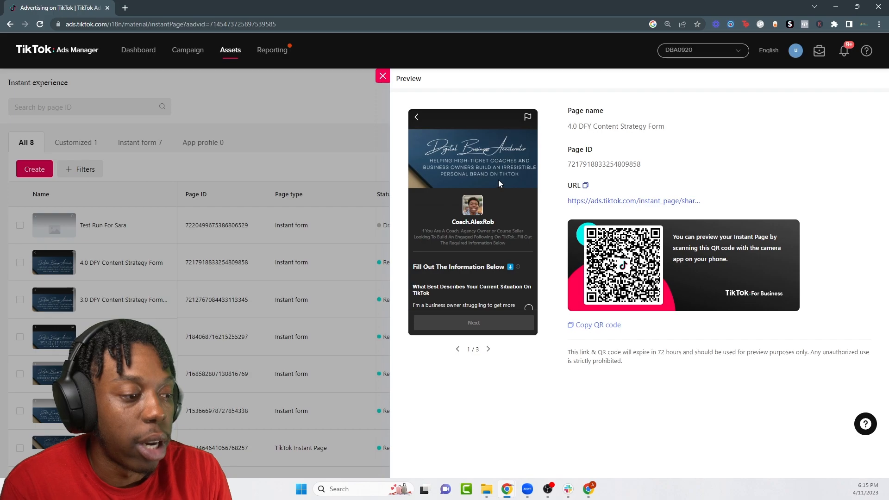
Step: Scroll through the 4.0 DFY form preview and advance to its second page
scroll(499, 182, down, 3)
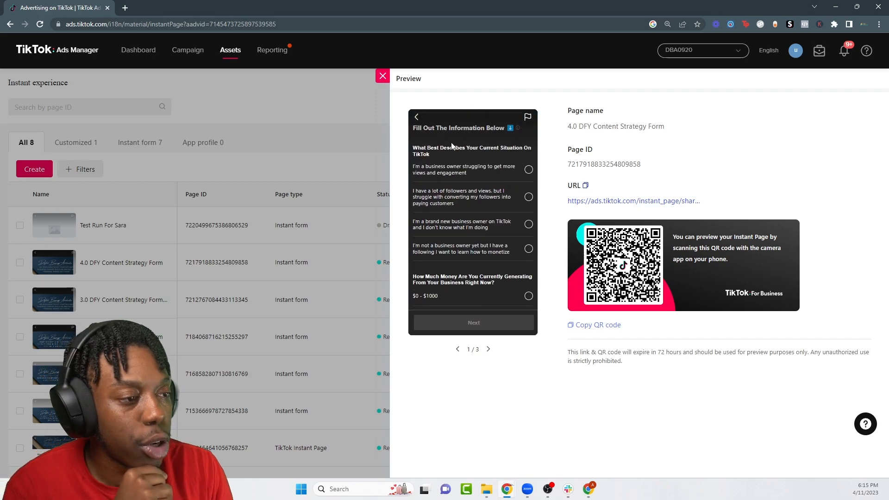
scroll(453, 142, up, 3)
scroll(447, 151, down, 3)
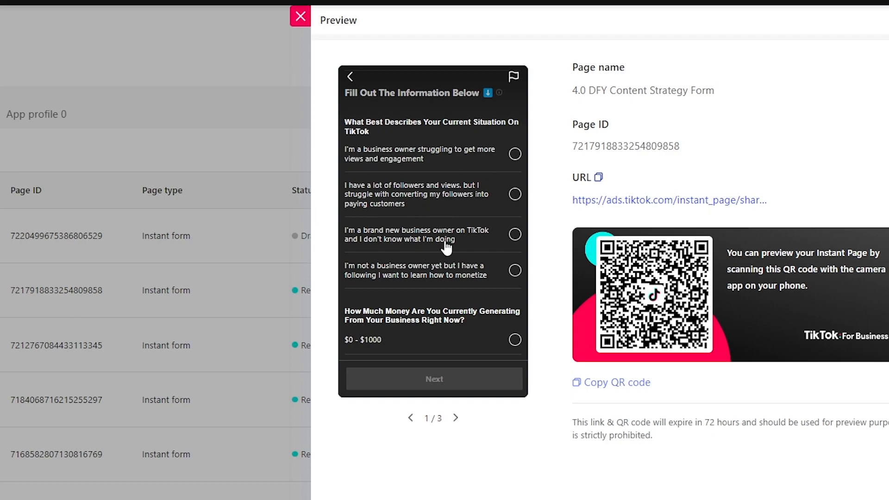
scroll(444, 245, down, 2)
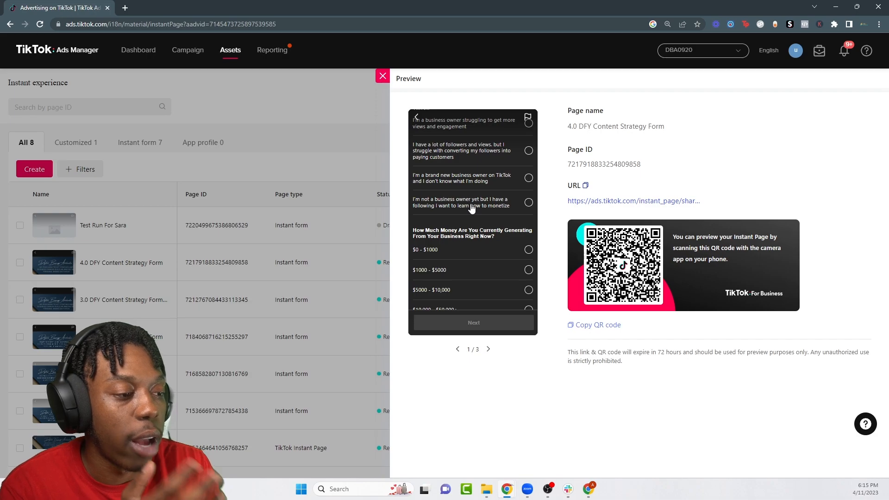
scroll(471, 199, down, 3)
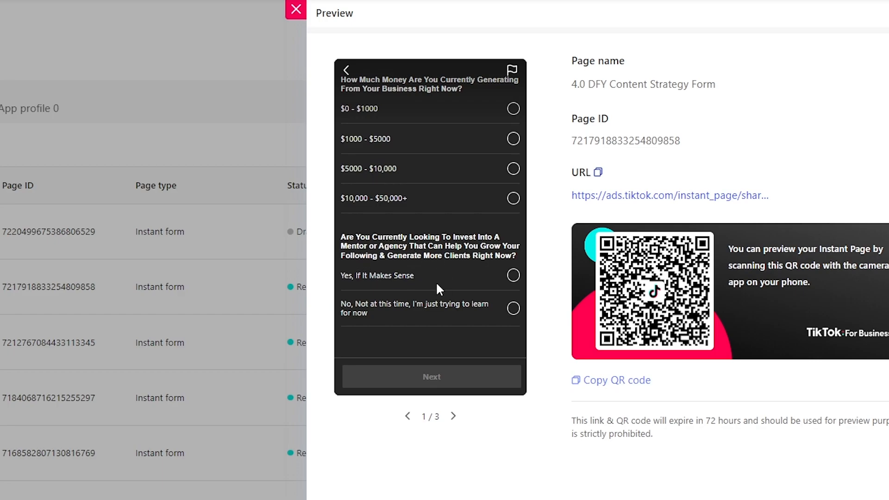
click(469, 372)
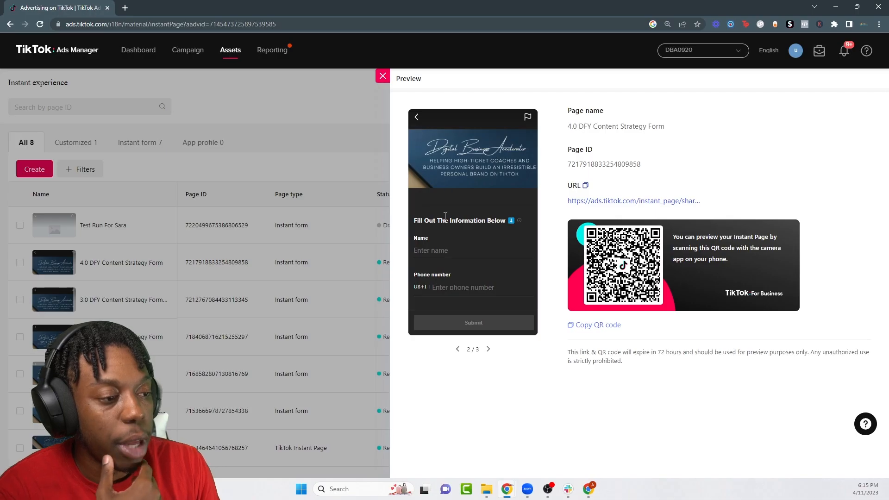
scroll(445, 216, down, 2)
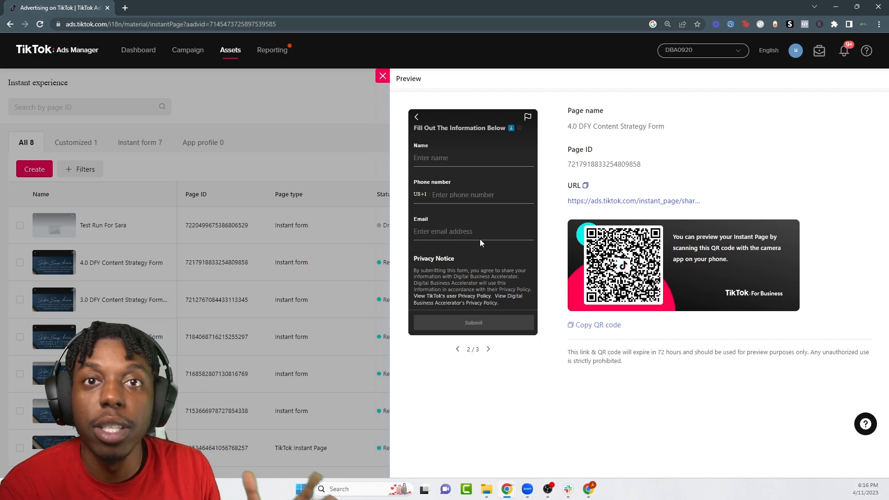
Step: Advance to the thank-you page, close the preview, and begin a new instant page
click(469, 324)
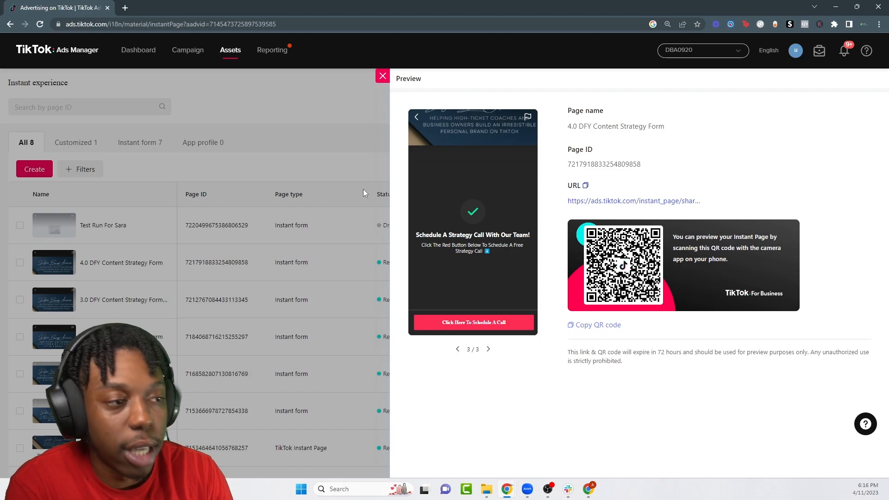
click(377, 82)
click(448, 209)
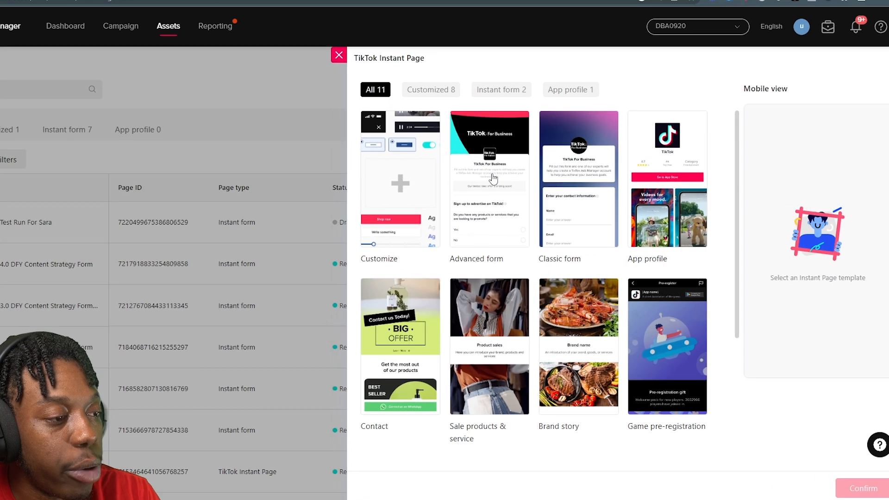
Step: Choose and confirm the Advanced form template
click(496, 179)
scroll(551, 376, down, 3)
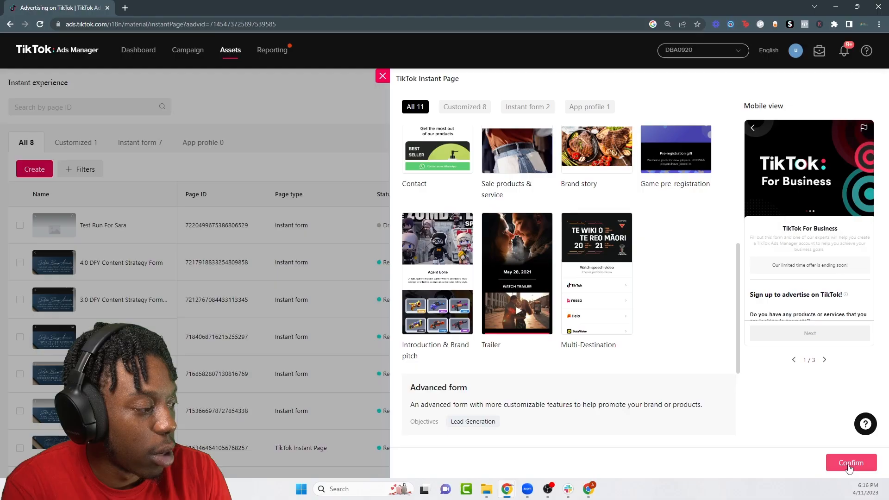
click(849, 464)
Step: Title the form 'Test For YT Vid' and keep the Light colour scheme after trying Dark
click(490, 102)
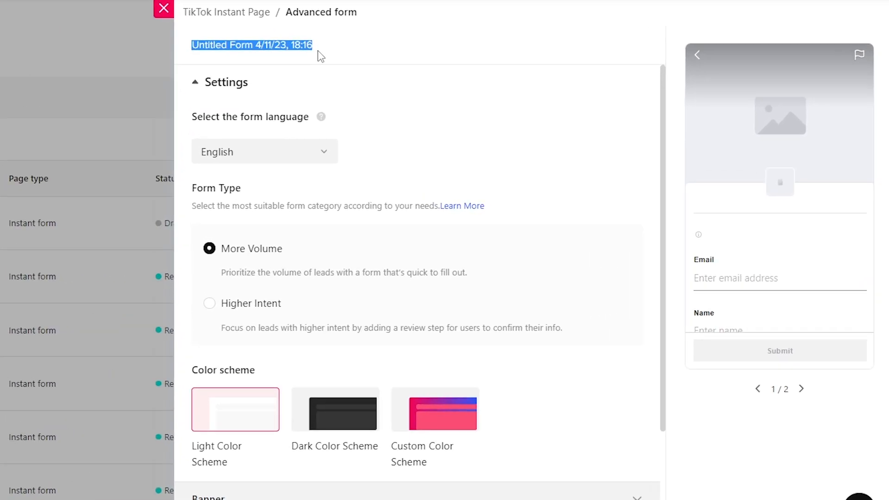
text(Test For YT Vid)
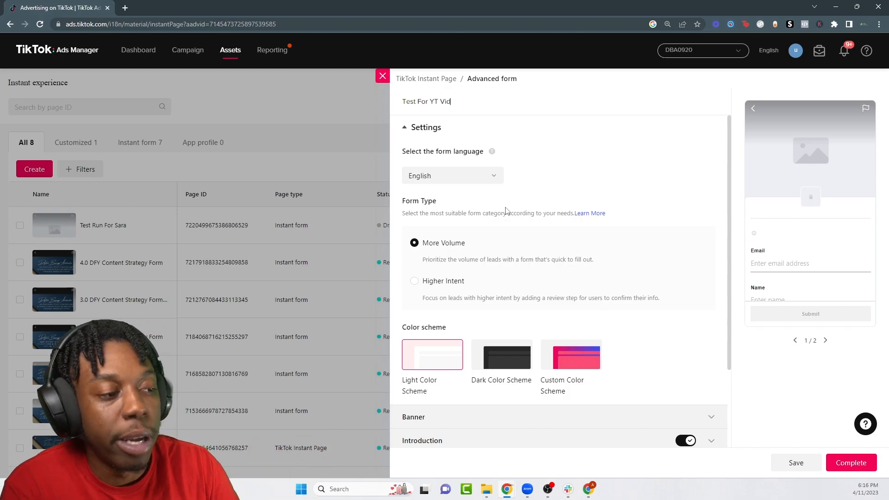
scroll(506, 210, down, 3)
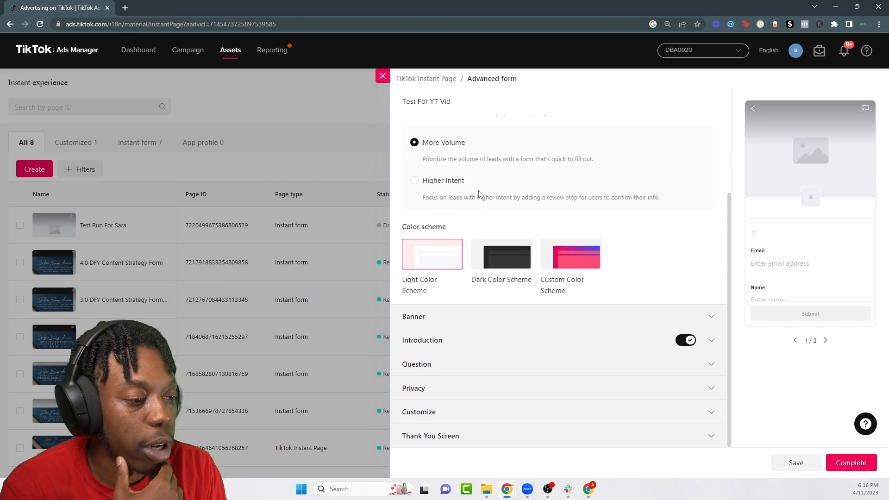
click(504, 255)
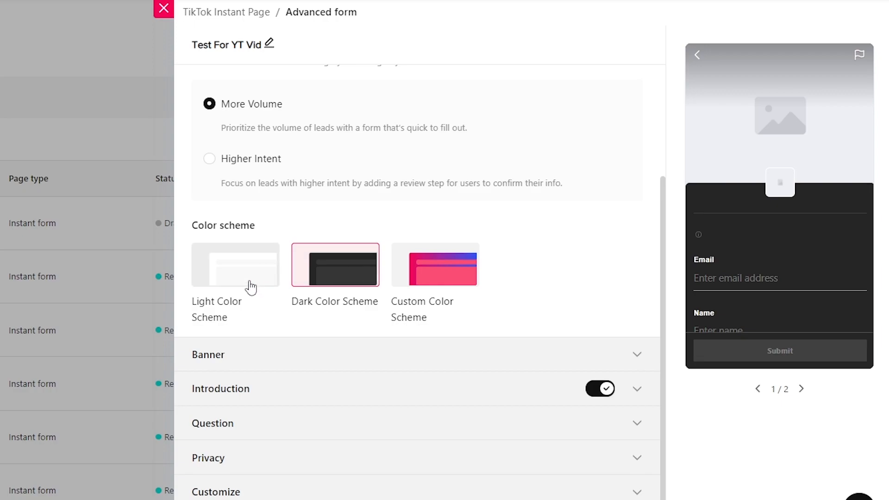
click(440, 262)
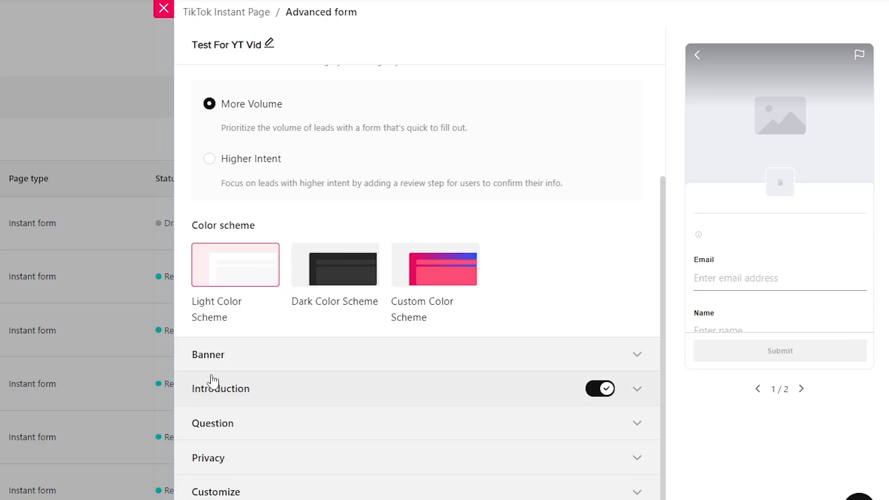
click(249, 363)
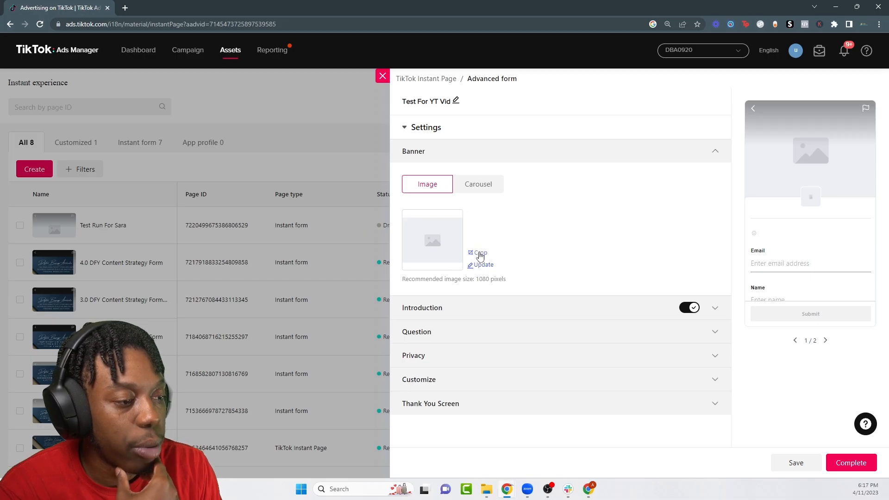
Step: Skip the banner crop and add IMG_9135, cropped around the face, as the introduction logo
click(479, 252)
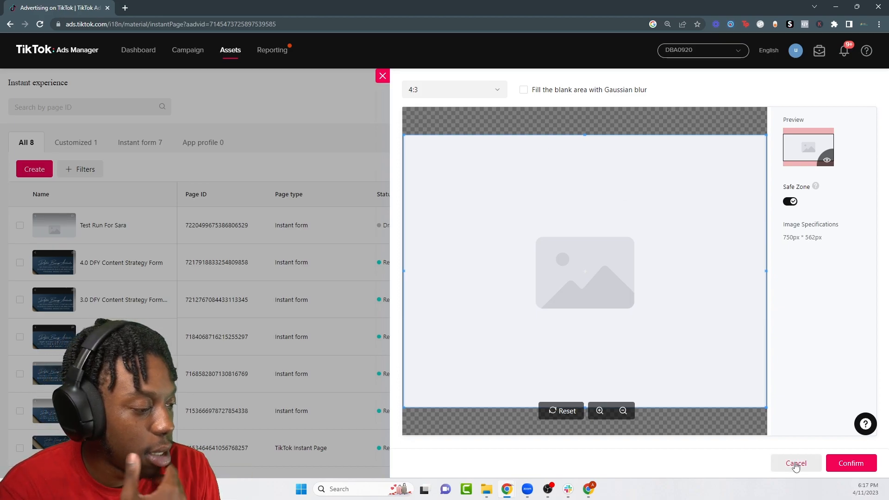
click(794, 463)
click(468, 309)
scroll(484, 200, down, 3)
scroll(431, 240, up, 3)
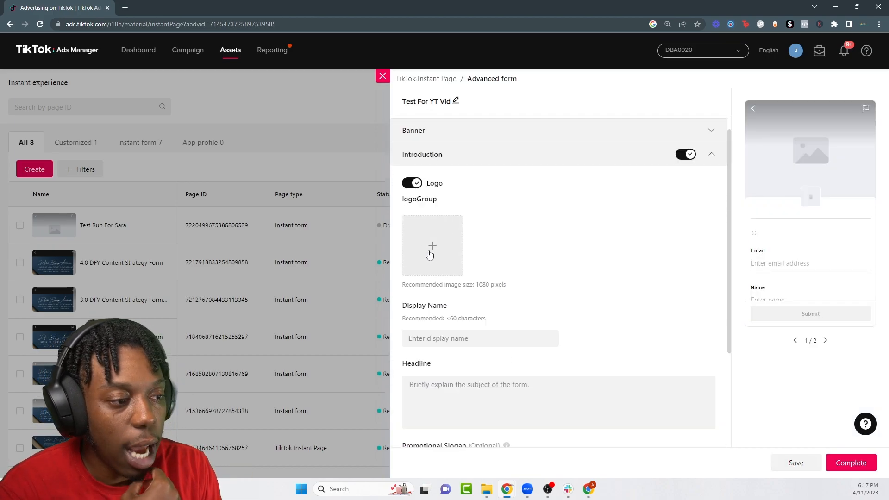
click(429, 250)
double_click(278, 162)
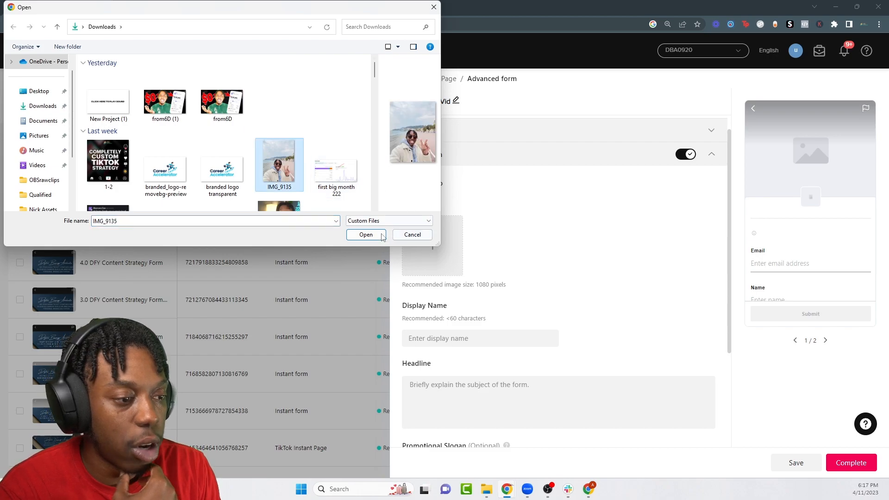
drag(613, 312, 606, 345)
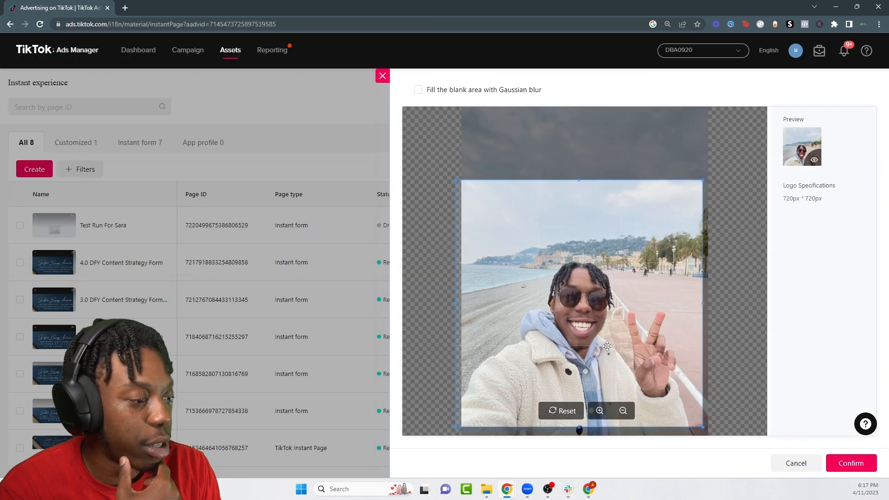
drag(465, 186, 520, 243)
drag(587, 299, 569, 283)
click(850, 463)
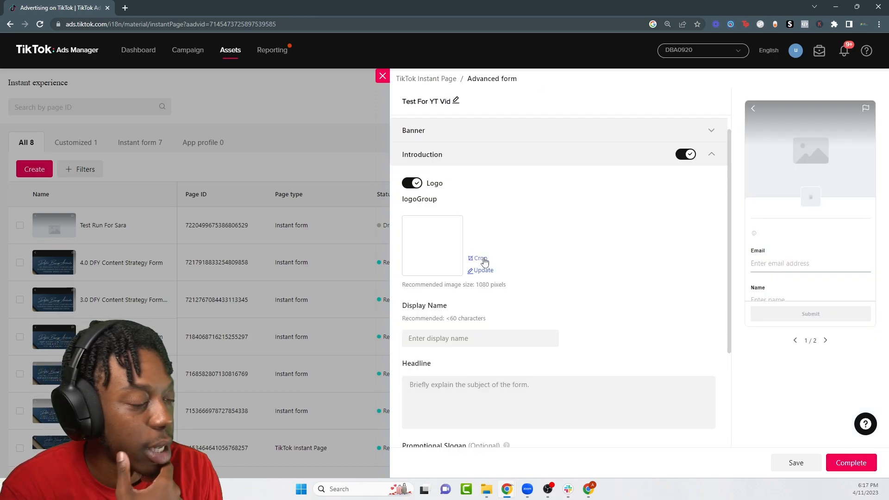
Step: Enter the coach's handle as the introduction display name
scroll(583, 297, down, 3)
click(458, 201)
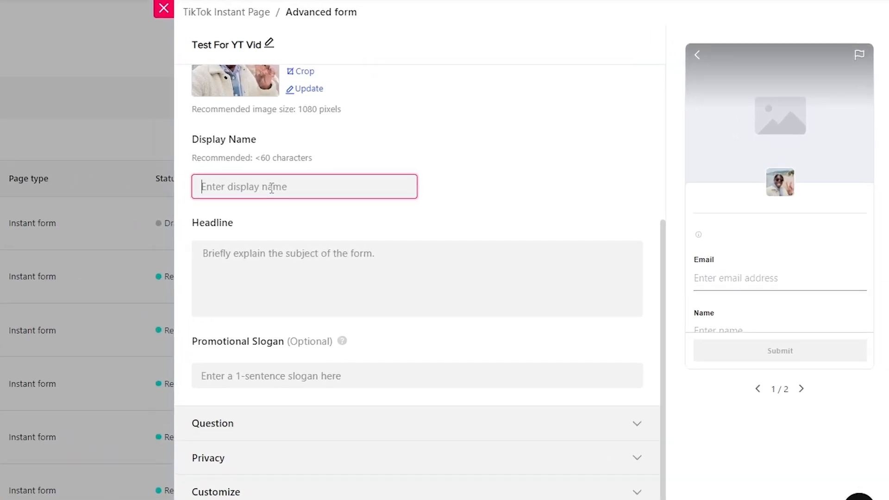
key(ctrl+a)
text(Coach.AI)
text(exRob)
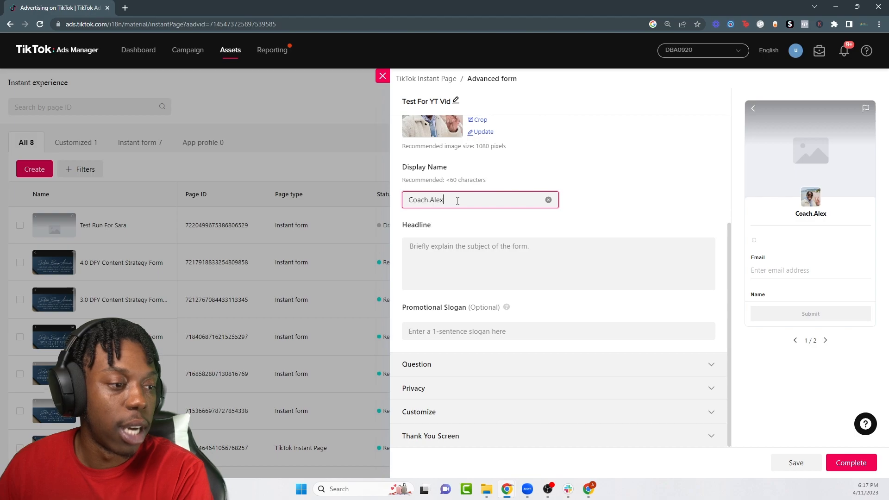
click(458, 264)
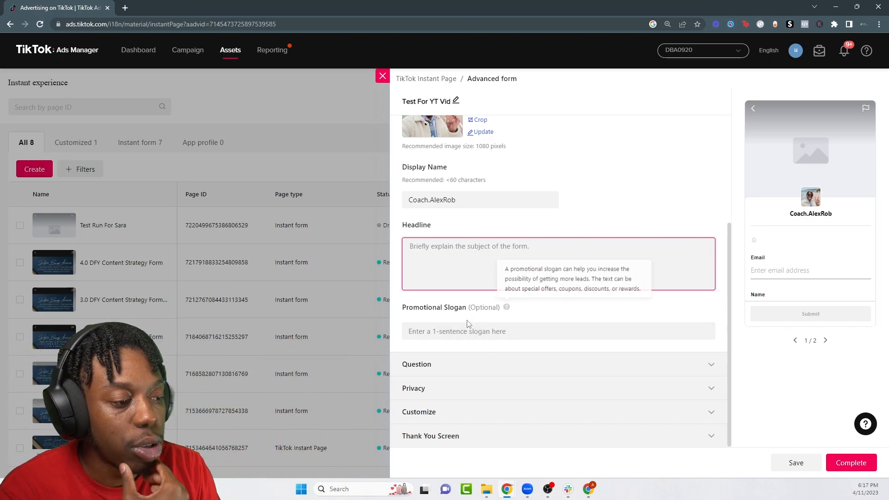
click(448, 372)
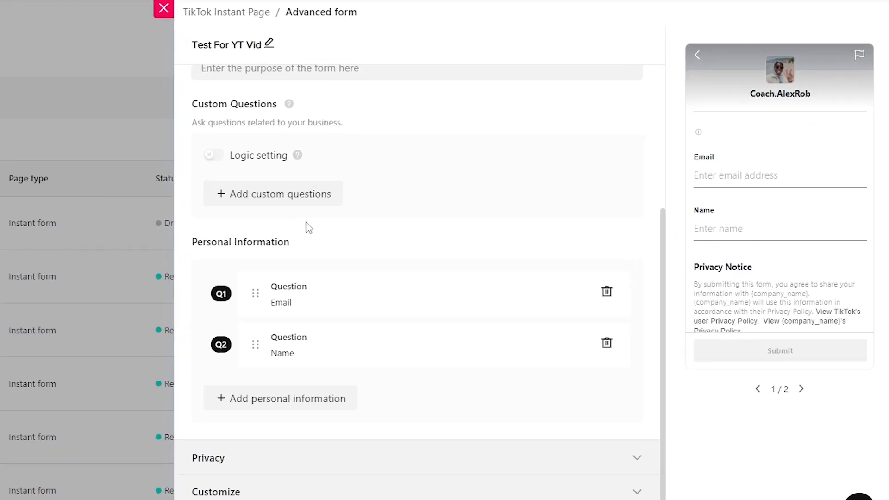
Step: Enter 'Fill Out Form Below & Schedule A Call' as the purpose statement and list custom question types
scroll(477, 227, up, 3)
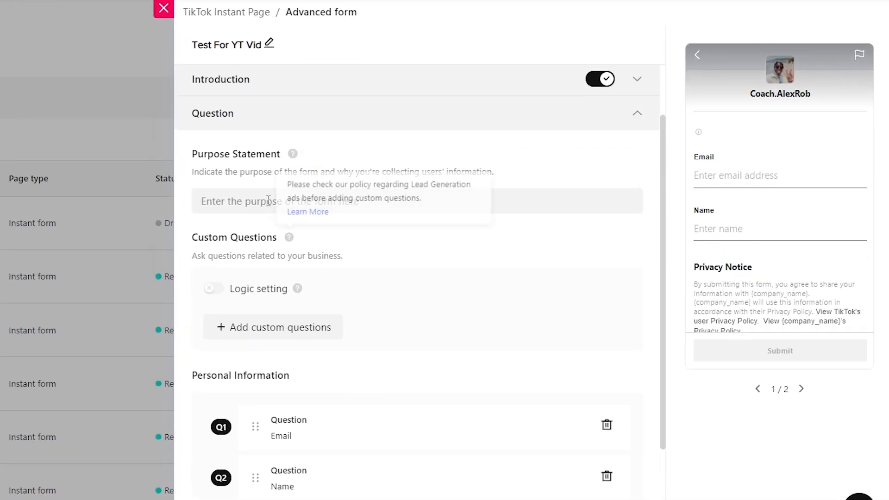
click(280, 203)
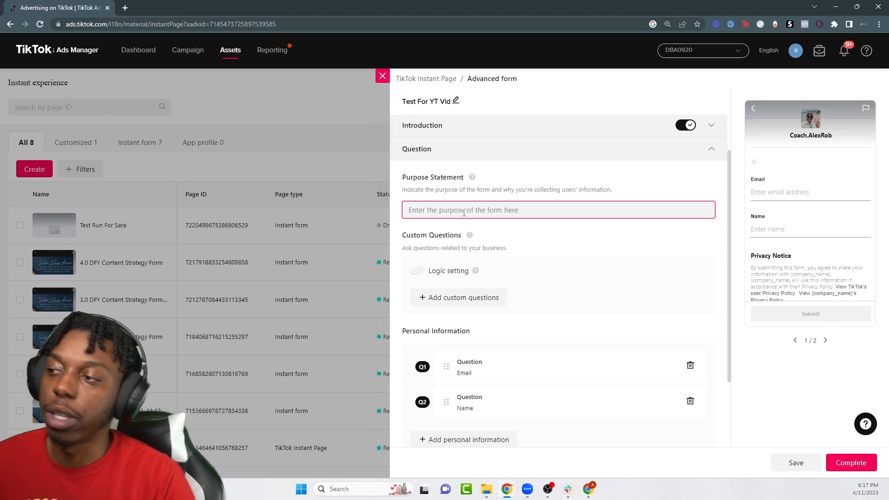
text(Fill Out Form Below & Sche)
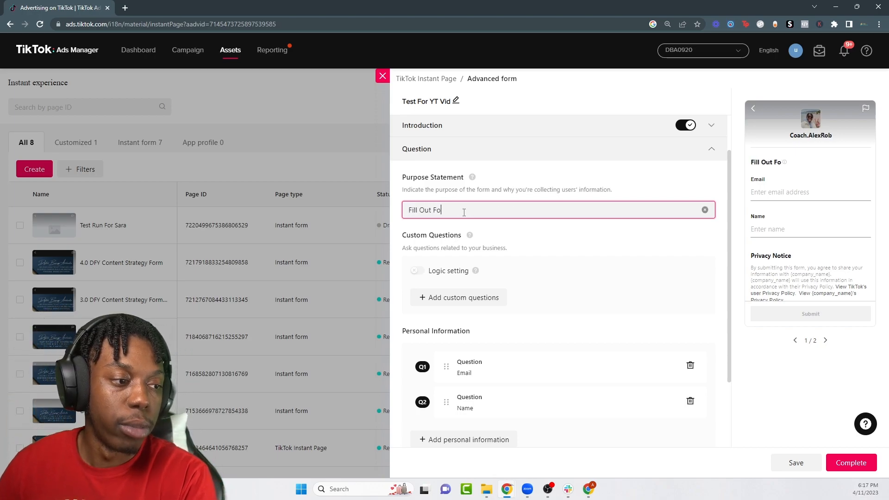
text(dule A Call)
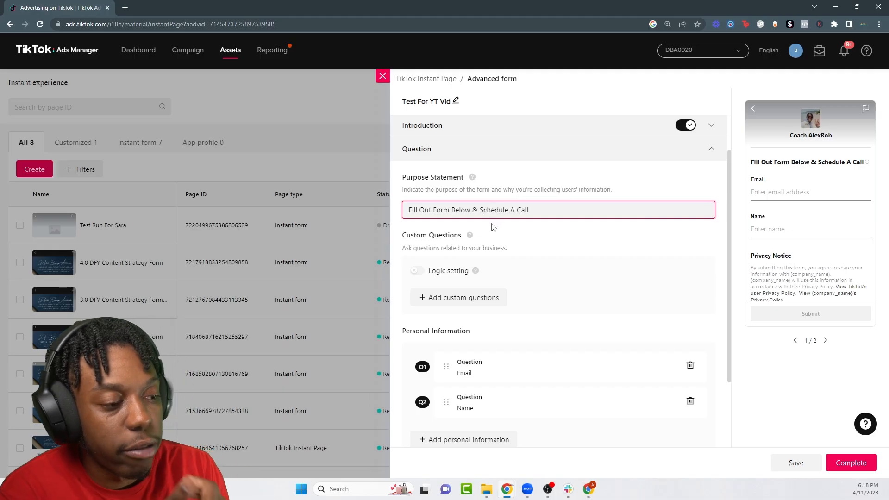
scroll(519, 319, down, 1)
click(453, 252)
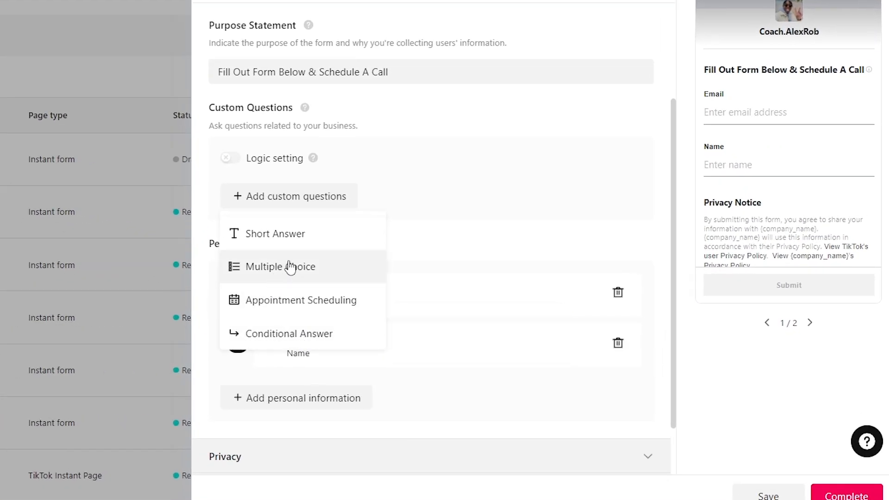
Step: Add multiple-choice question Test 1 with answers Response 1, Response 2 and Response 3
click(293, 276)
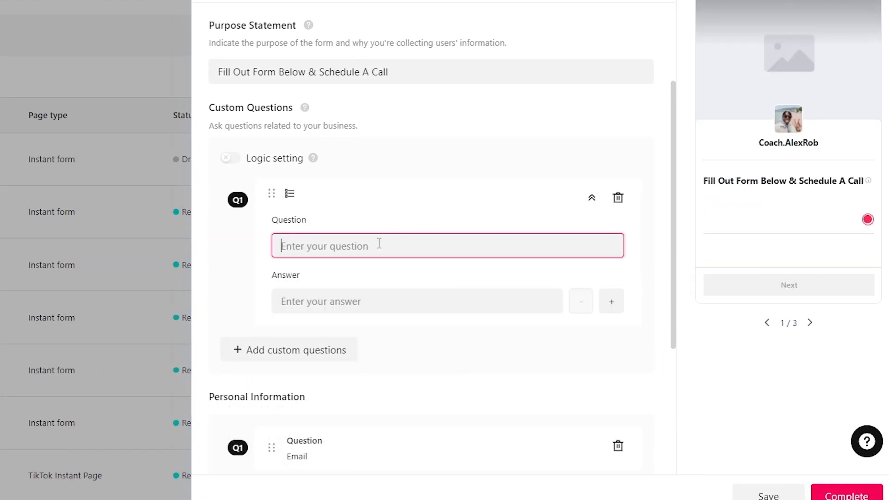
text(Test 1)
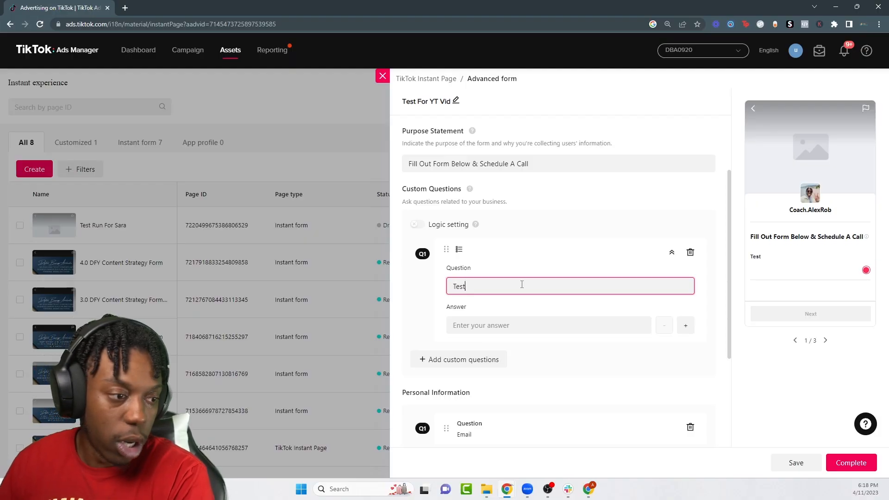
click(484, 329)
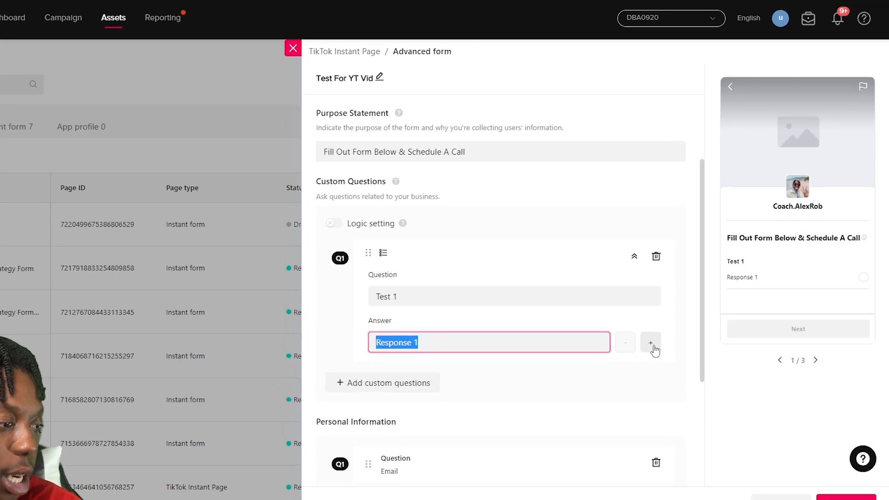
click(685, 326)
text(Response 1)
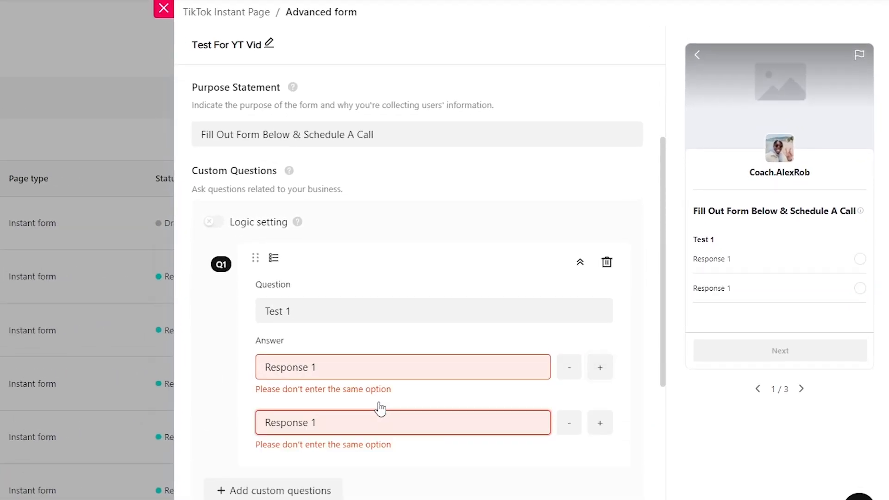
key(BackSpace)
text(2)
click(599, 422)
text(Response 1)
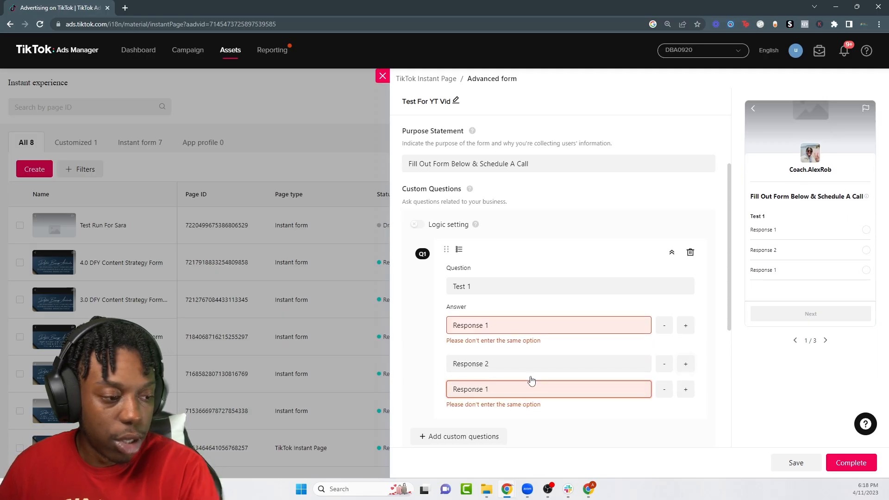
key(BackSpace)
Step: Add short-answer questions 'What Is Your TikTok' and 'How Much Money Do Make'
click(462, 417)
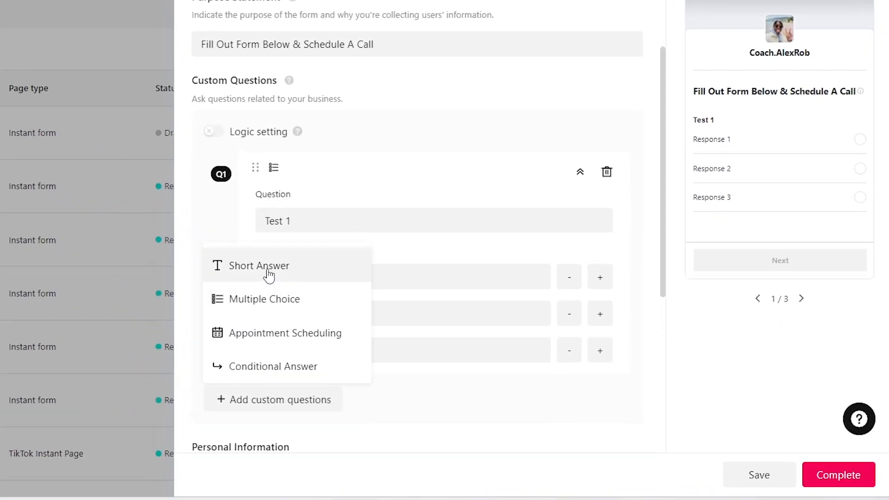
click(268, 274)
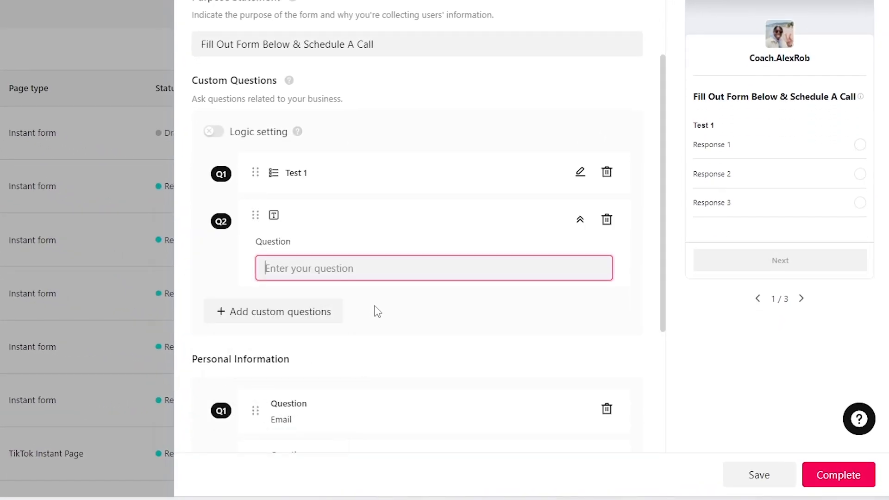
scroll(291, 166, down, 3)
text(Wha)
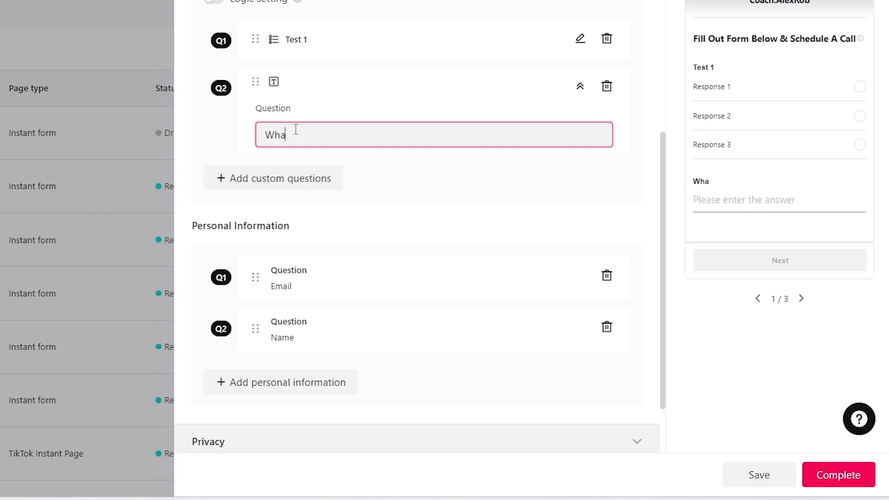
text(t Is Your TikTok)
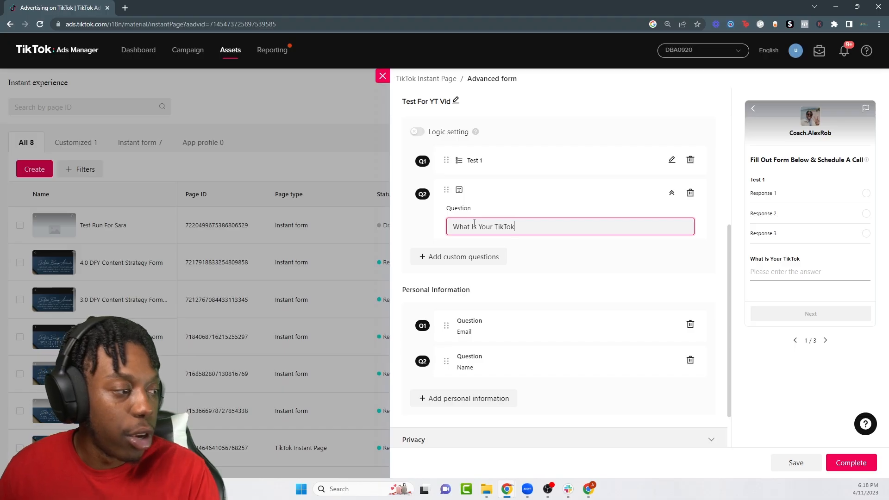
click(307, 178)
click(356, 217)
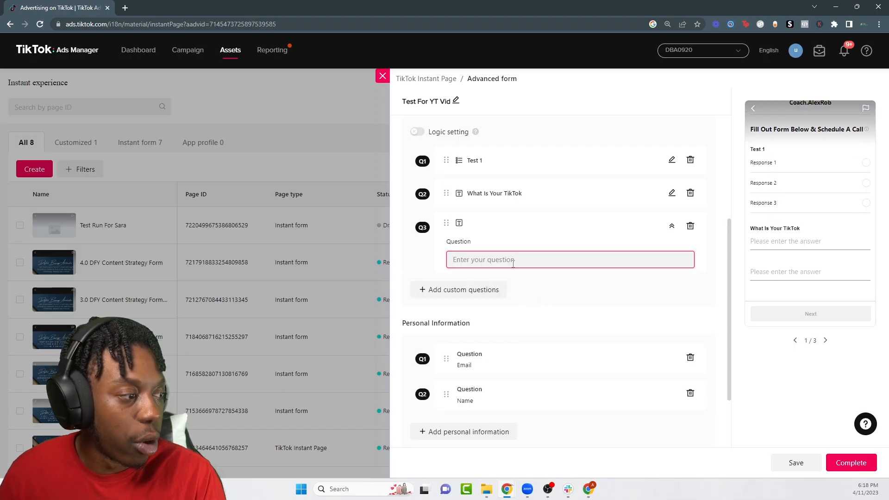
text(How Much Money Do Make)
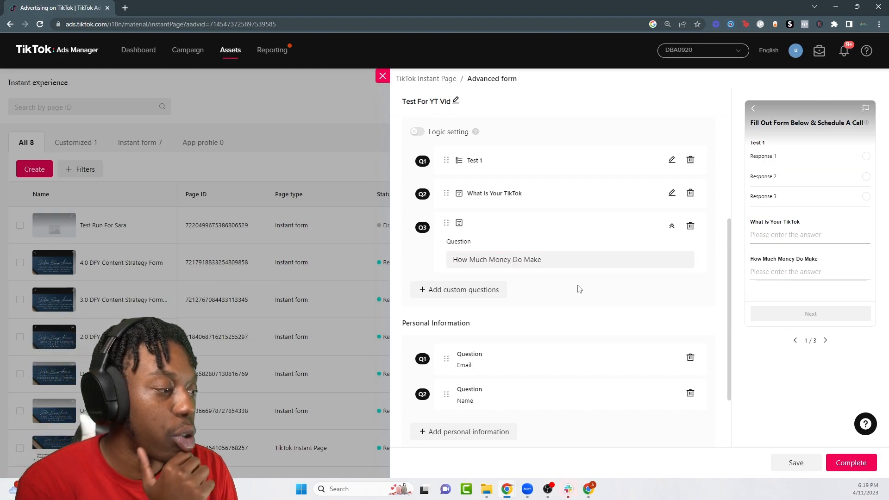
click(671, 226)
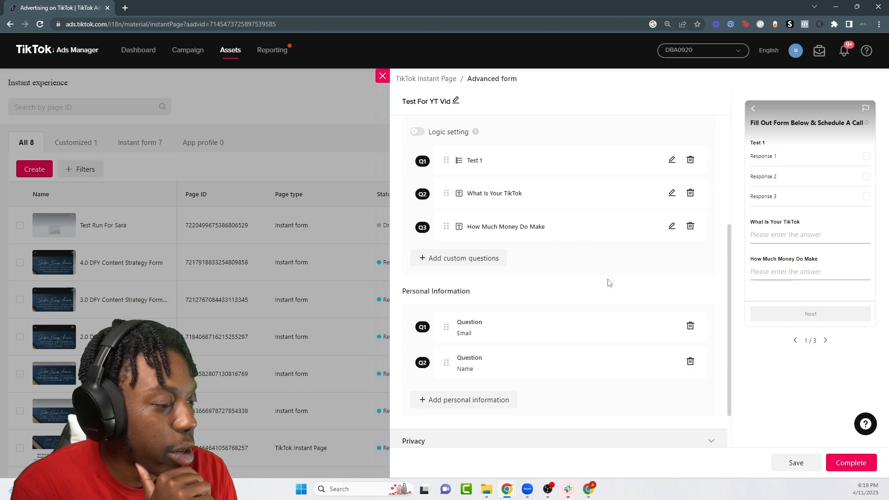
Step: Move Name above Email and add a Phone number question placed above Email
scroll(528, 262, down, 1)
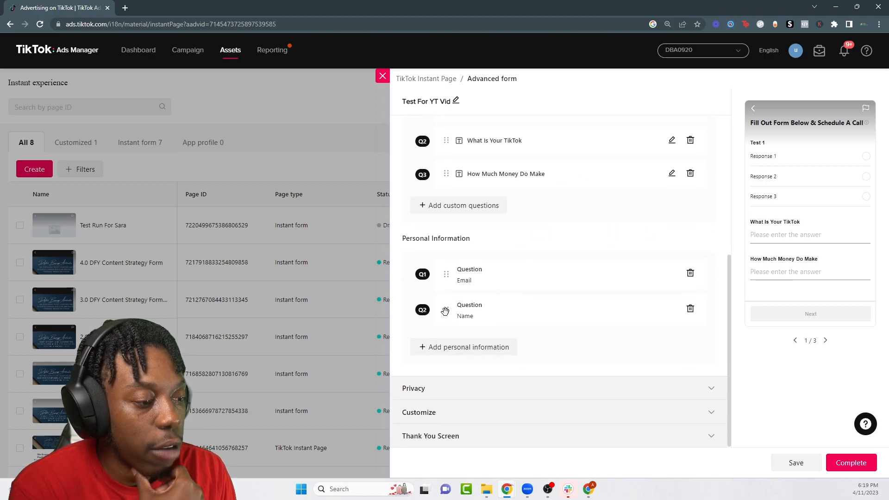
click(826, 341)
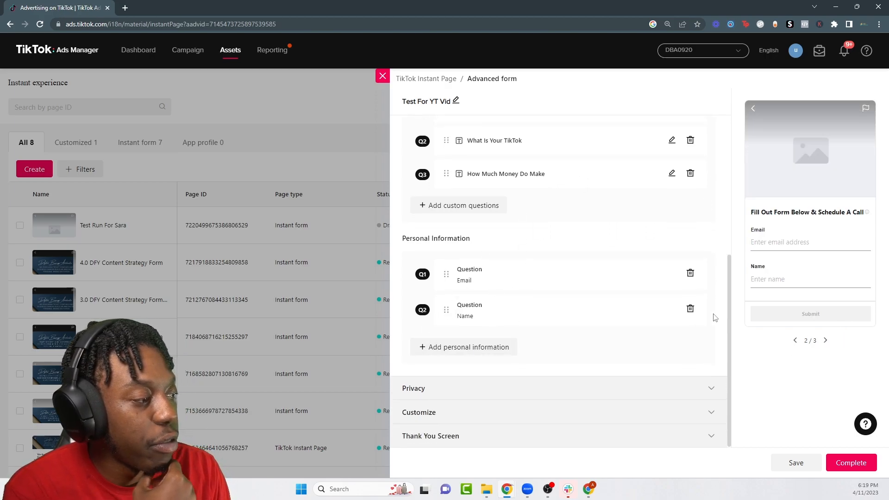
drag(486, 324, 446, 273)
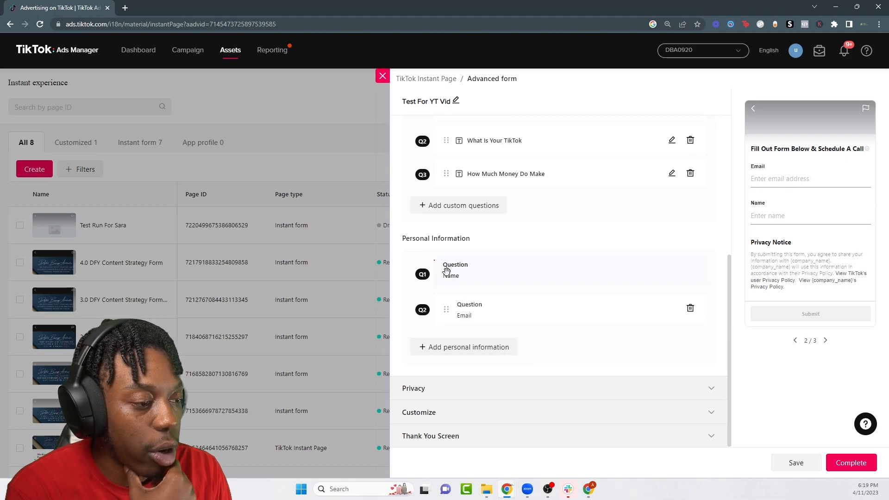
click(465, 347)
click(463, 367)
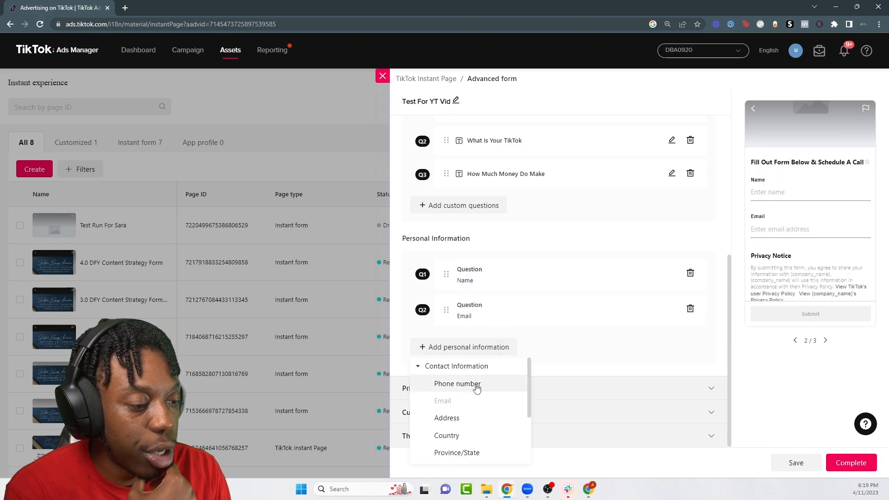
click(474, 383)
drag(448, 351, 447, 315)
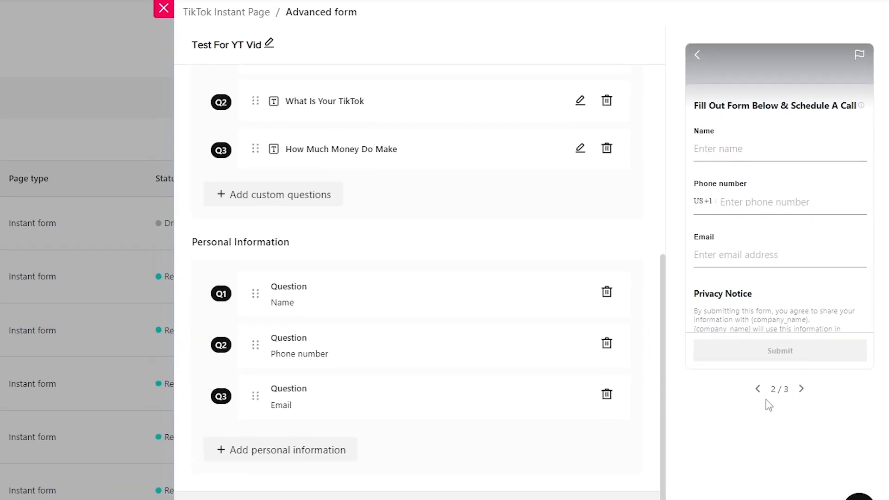
Step: Preview the form's first, second and thank-you pages to check the new order
click(757, 389)
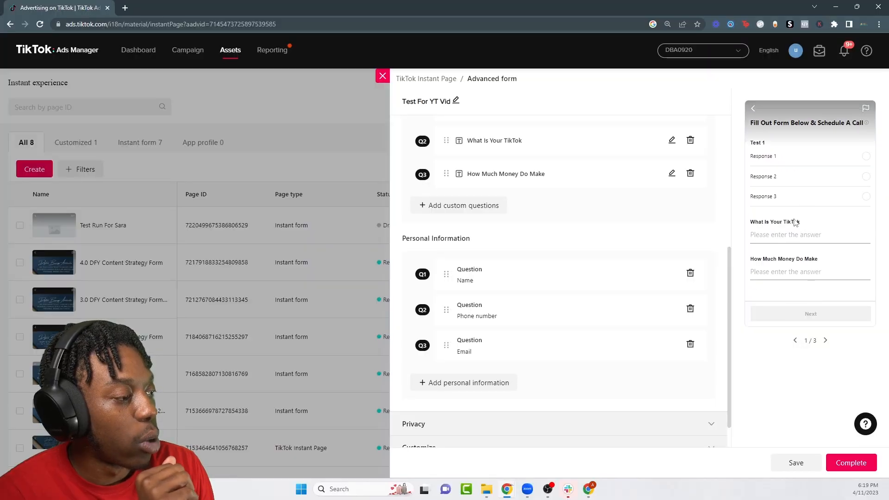
scroll(797, 224, up, 3)
scroll(787, 208, down, 3)
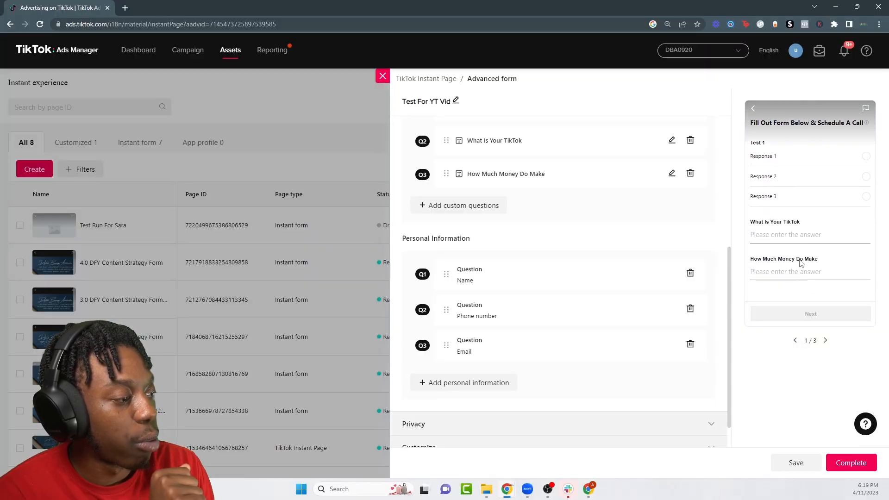
click(824, 340)
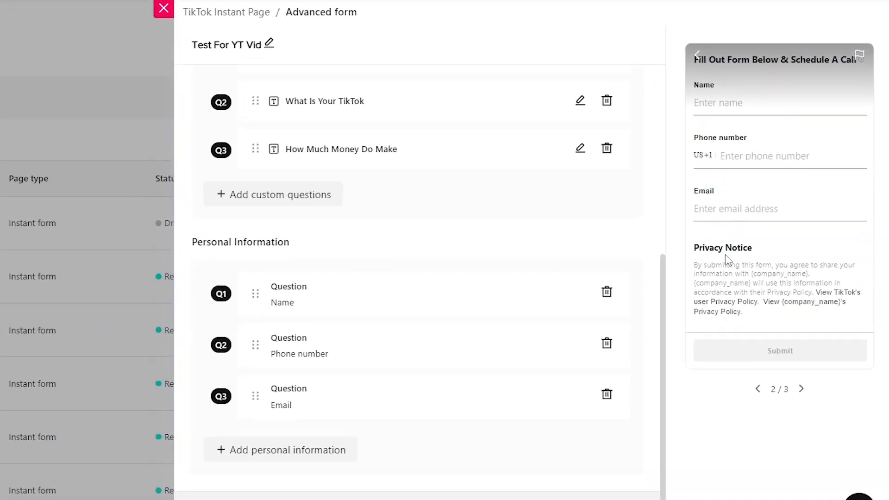
click(239, 450)
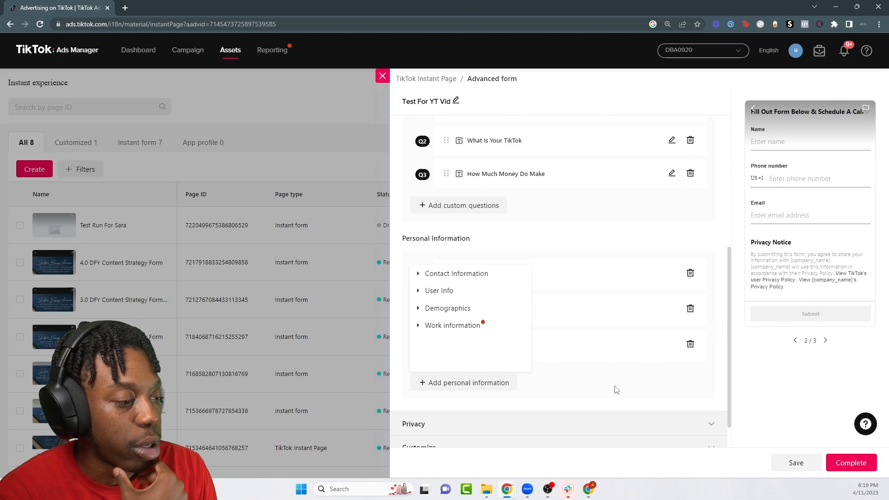
click(825, 341)
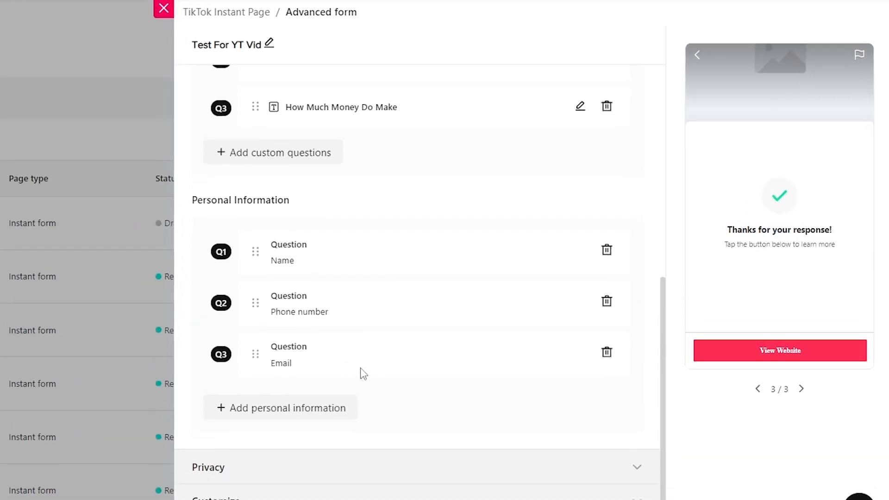
scroll(363, 374, down, 1)
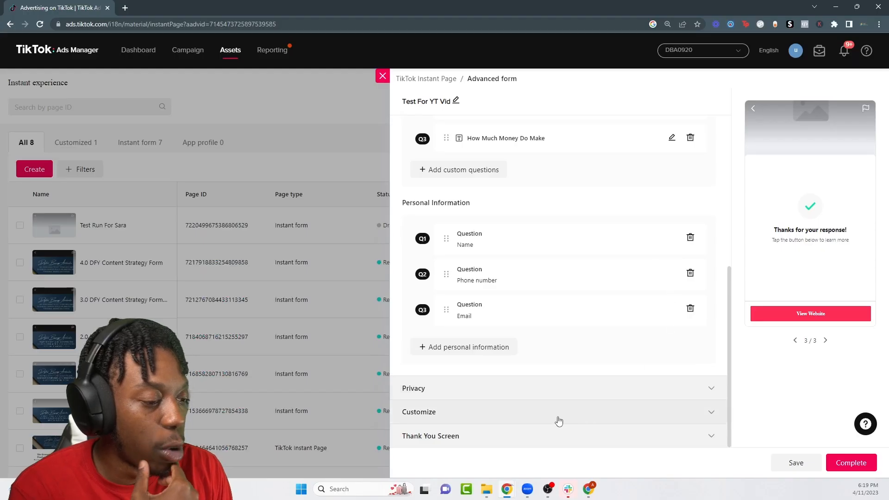
Step: Set the privacy Company Name to DBA
click(407, 460)
click(433, 226)
text(DBA)
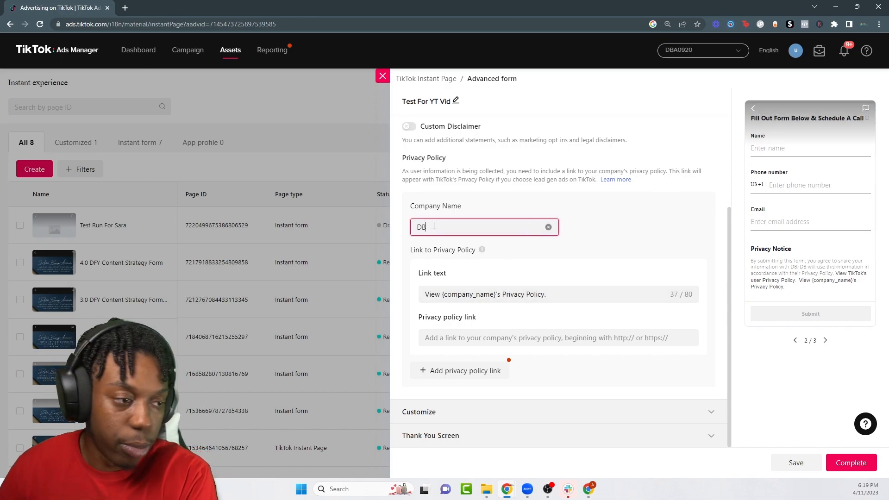
click(475, 344)
Step: Search Google for 'termly privacy policy' in a new tab, then return to the form
click(125, 7)
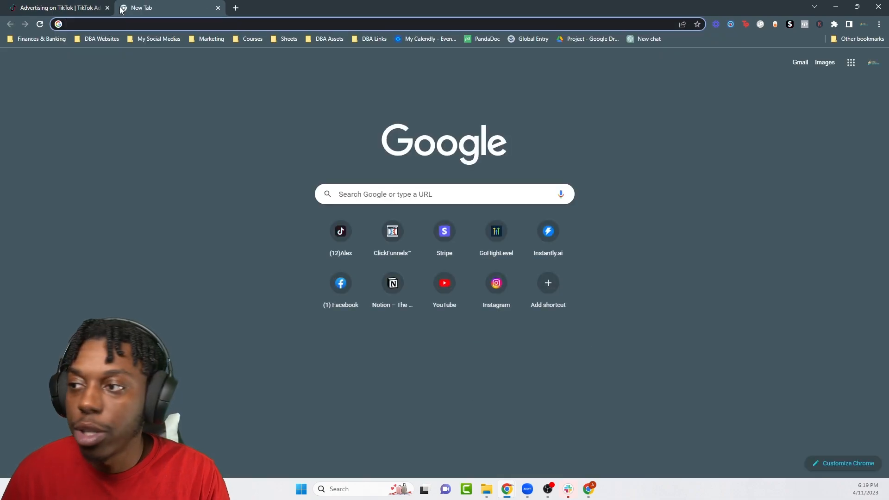
text(term)
key(Return)
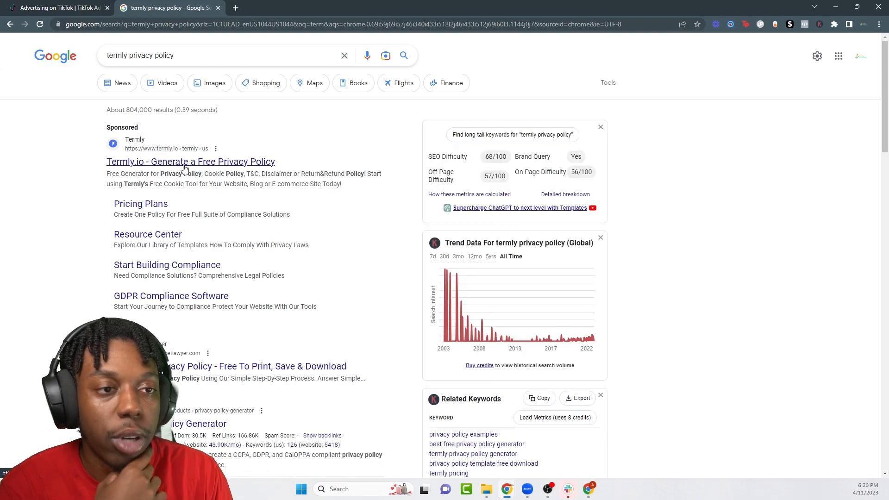
click(68, 7)
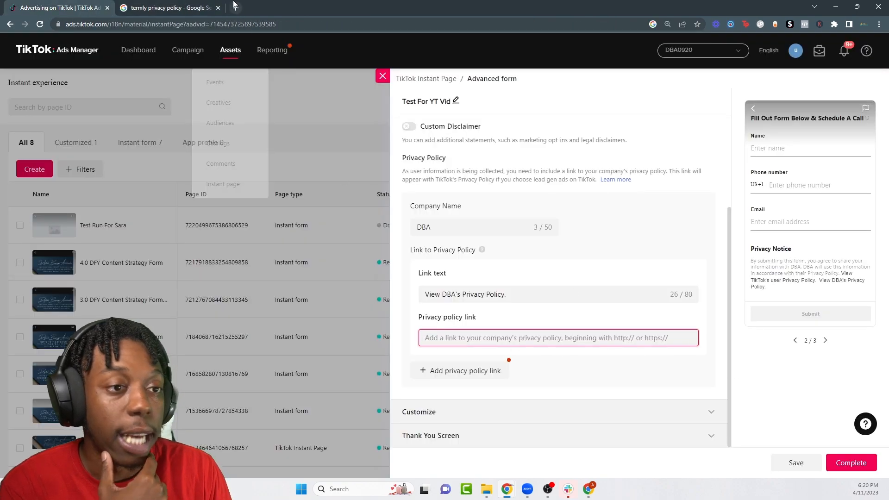
click(180, 6)
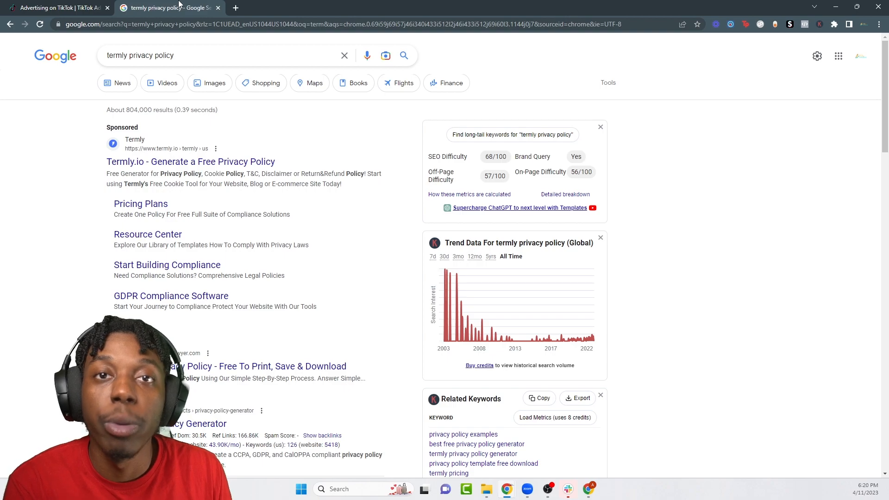
click(56, 7)
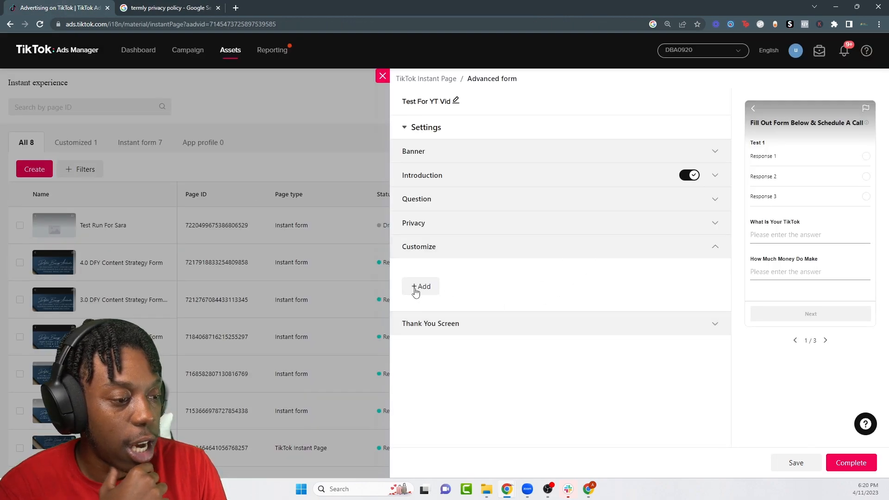
Step: Change the thank-you headline to 'Schedule A Call With Us Today!'
click(421, 286)
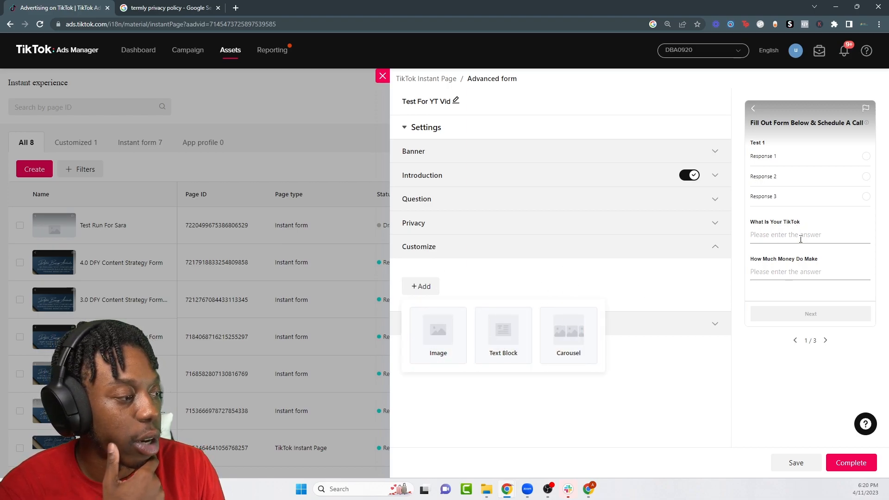
click(466, 323)
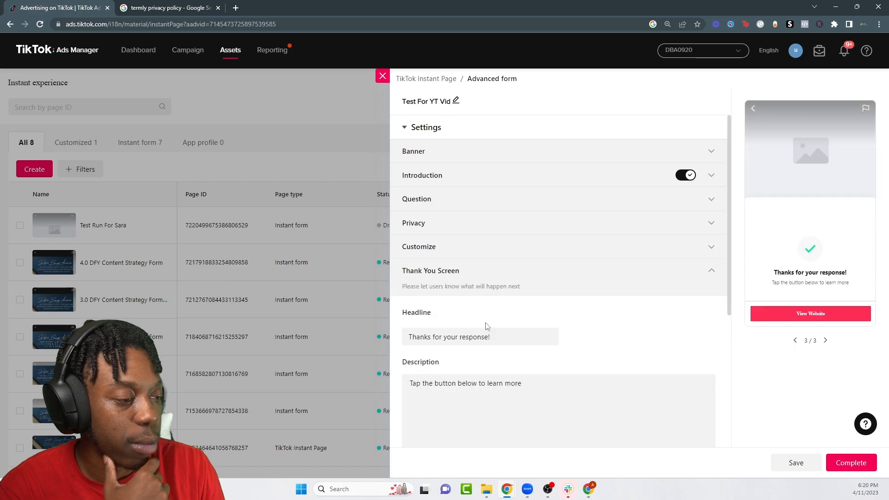
scroll(653, 332, down, 3)
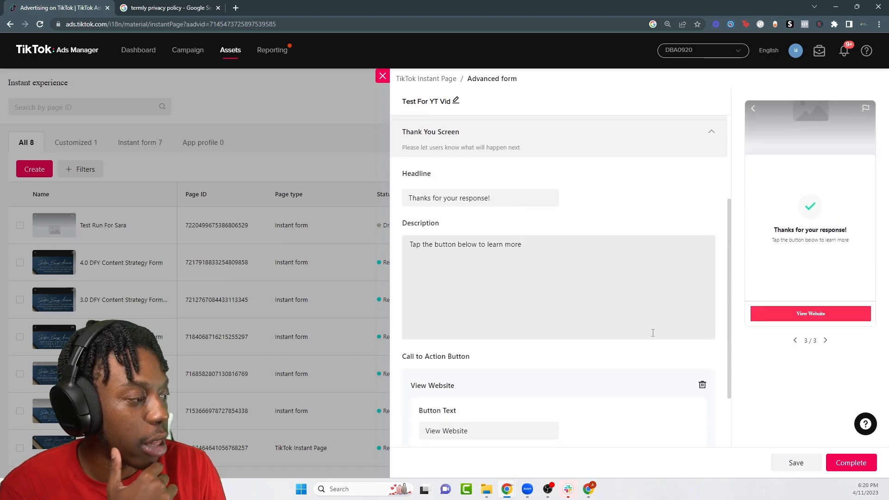
triple_click(465, 198)
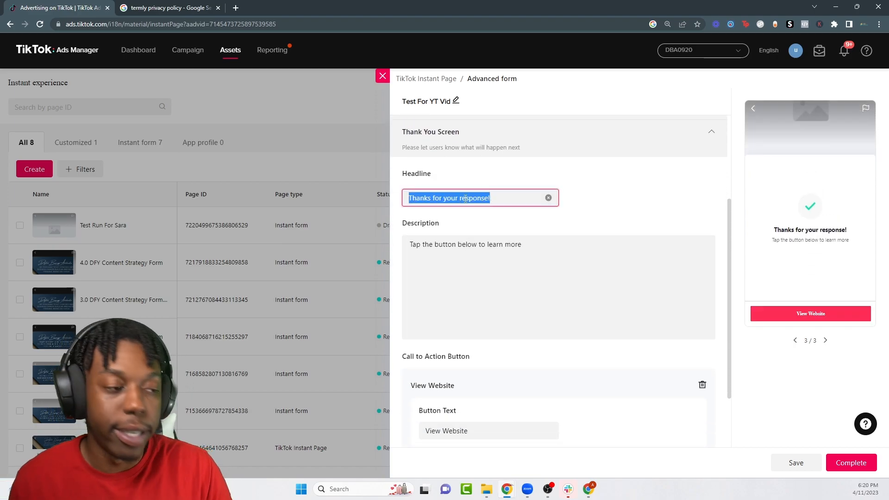
key(BackSpace)
text(Sc)
key(BackSpace)
key(BackSpace)
text(Schedule A)
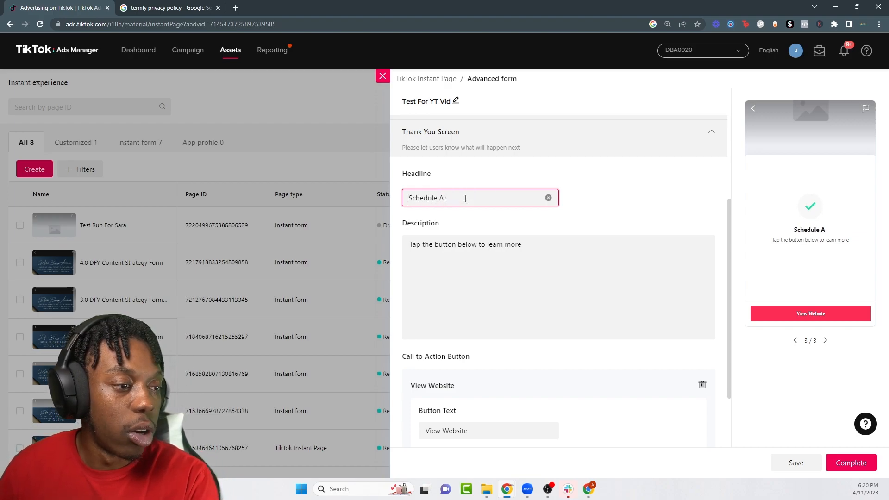
text( Call With Us Today!)
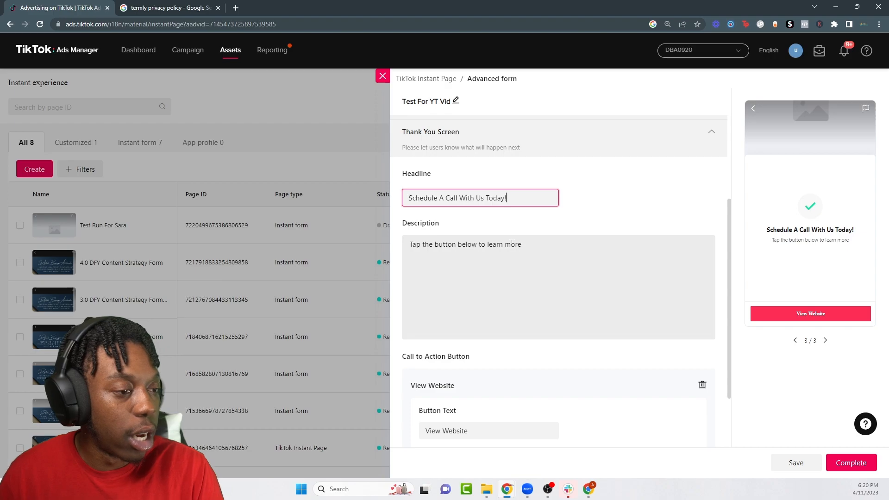
Step: Set the description 'To Schedule A Free Discovery Call With Our Team!' and button 'Click Here To Schedule A Call'
triple_click(504, 245)
text(To Schedule A F)
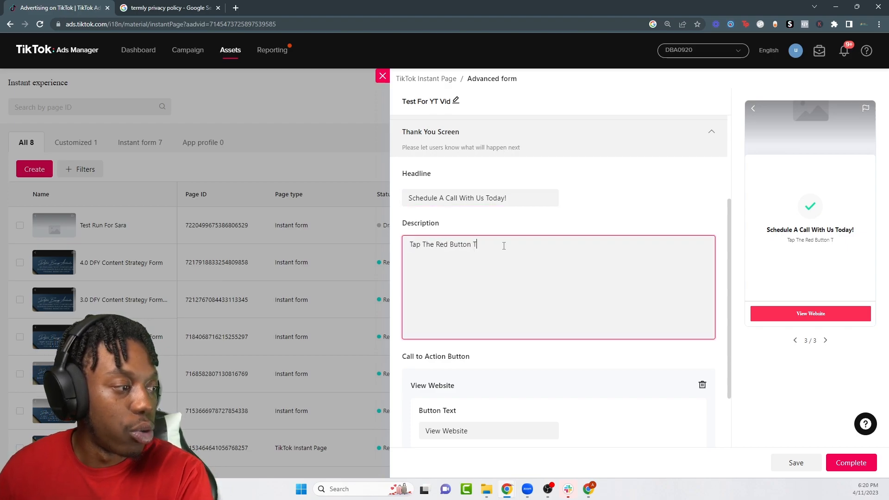
text(ree D)
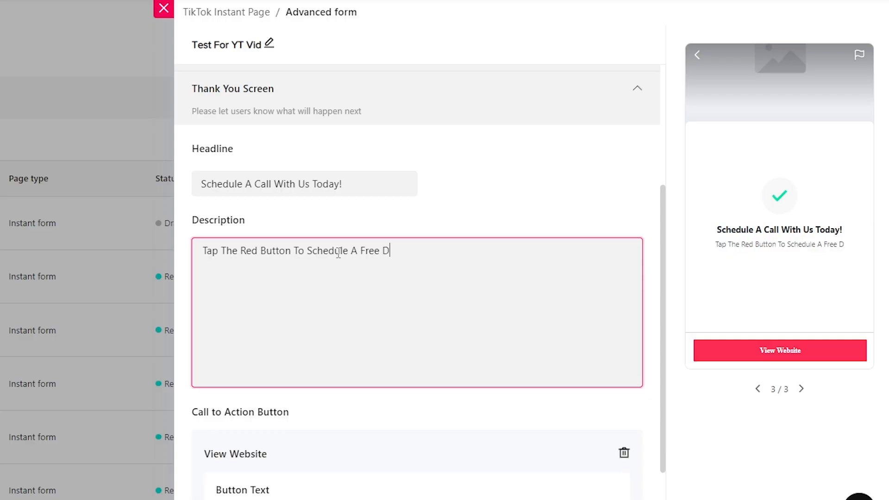
text(iscovery Call Wi)
text(th Our Team!)
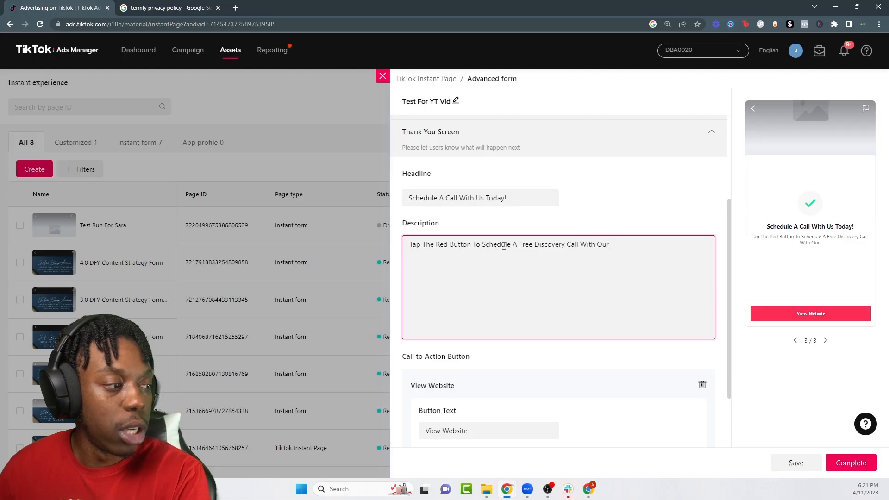
scroll(503, 246, down, 2)
double_click(492, 350)
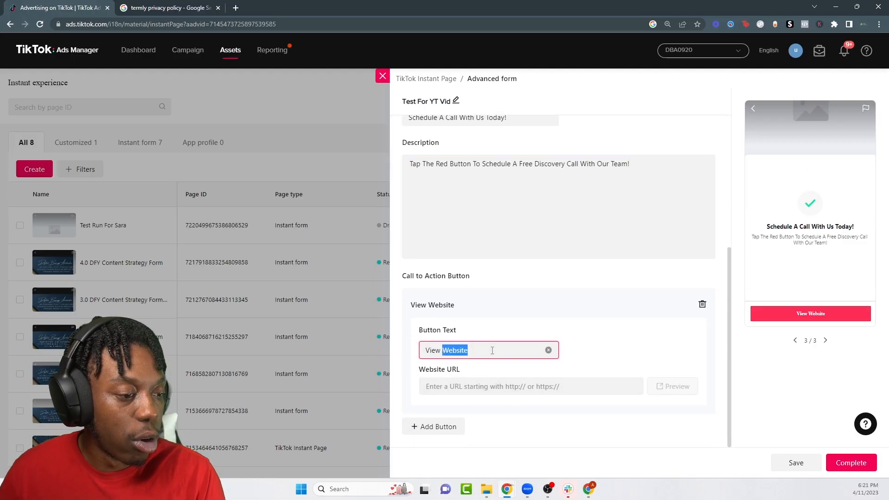
text(Click Here To Schedule A Call)
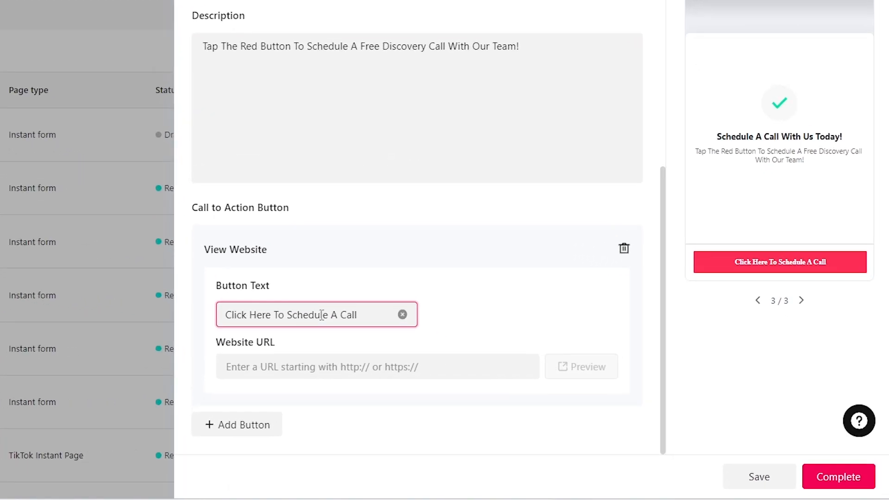
click(294, 367)
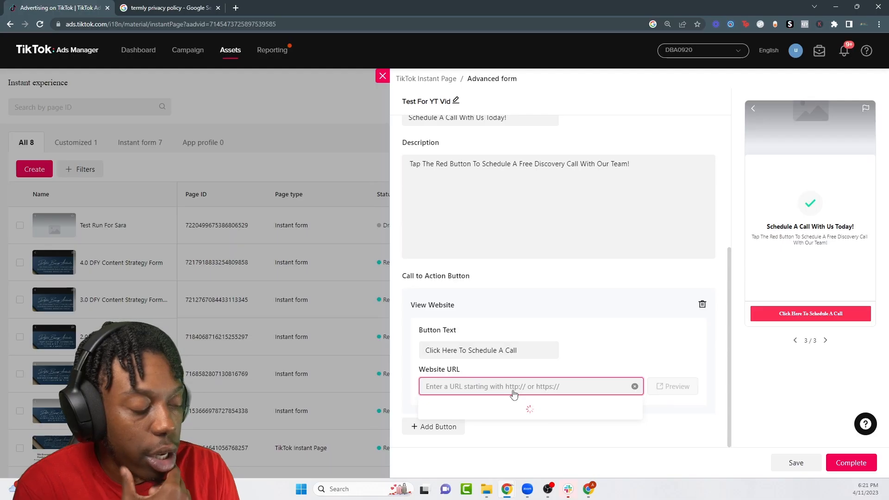
click(355, 405)
click(511, 387)
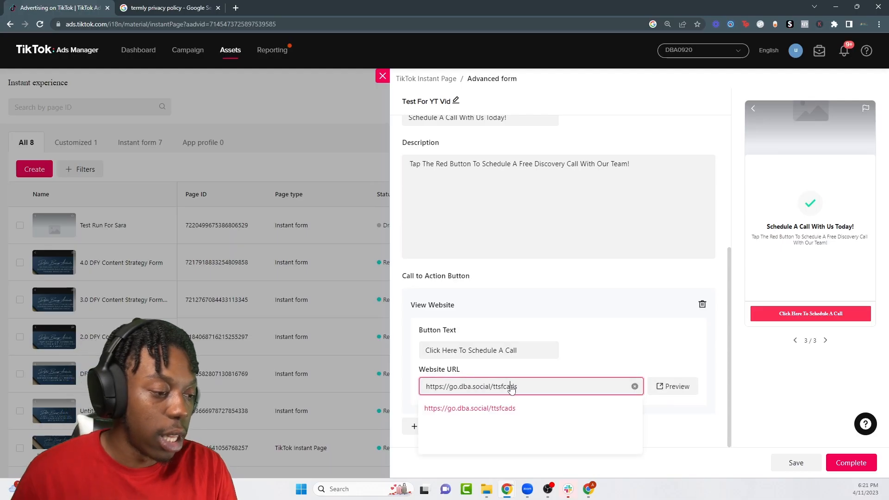
triple_click(502, 386)
key(ctrl+c)
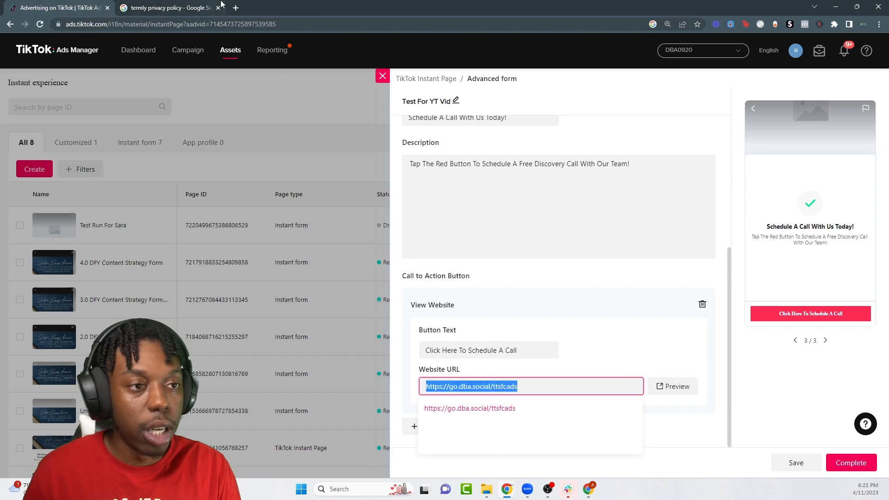
Step: Load the landing page in a new tab and check it in the phone-size inspector view
click(235, 8)
key(ctrl+v)
key(Return)
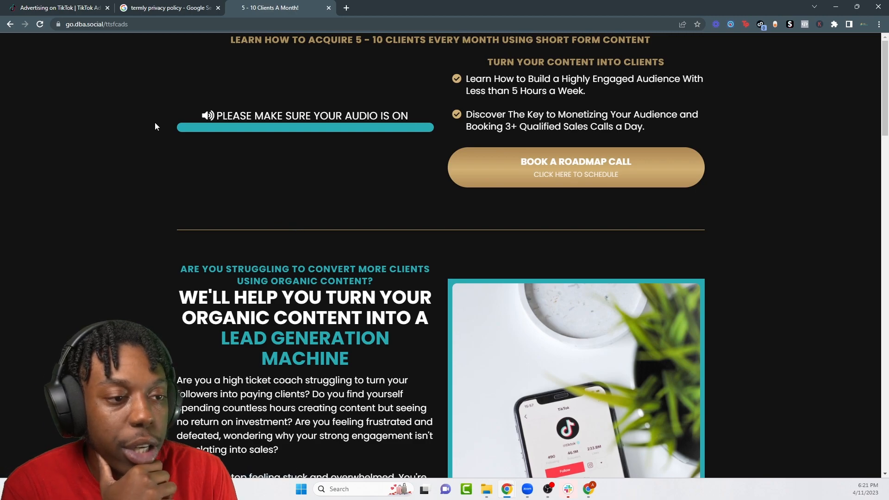
right_click(132, 137)
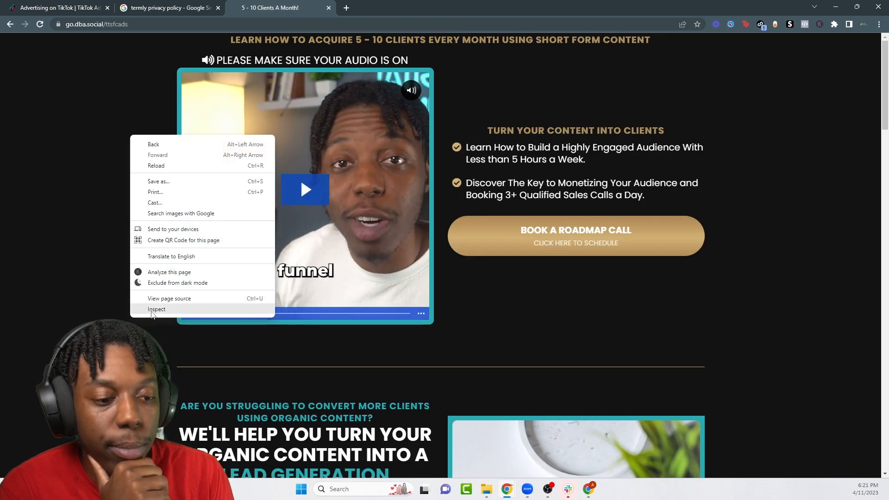
click(559, 267)
key(ctrl+shift+c)
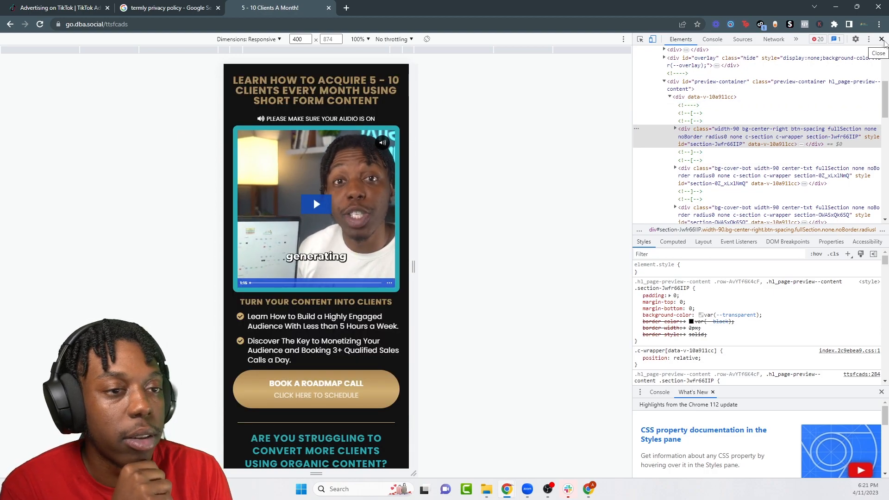
key(ctrl+shift+i)
Step: Finish the website link and save the form as a draft
click(55, 6)
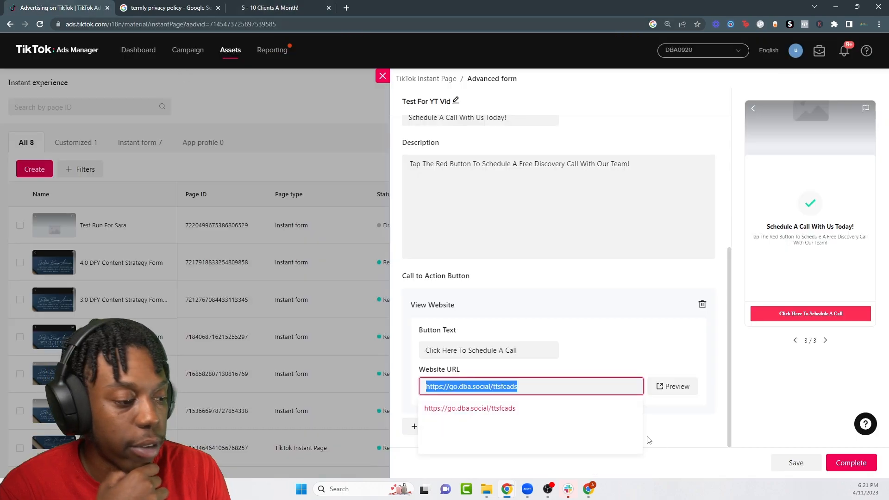
click(637, 363)
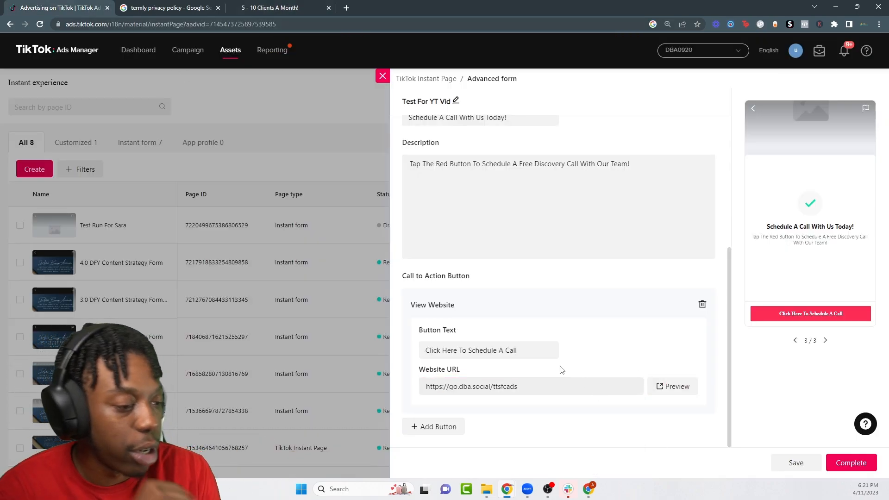
click(794, 462)
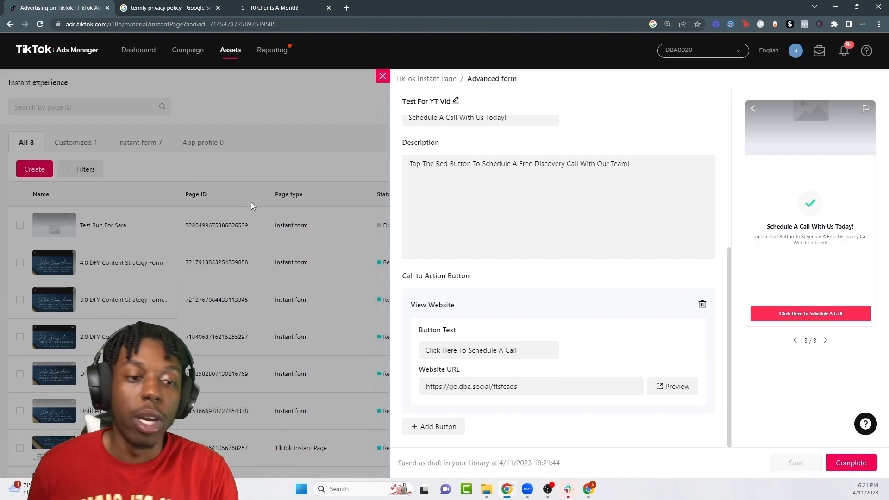
Step: Close the form editor and start setting up new web events from the Events manager
click(383, 78)
mouse_move(223, 58)
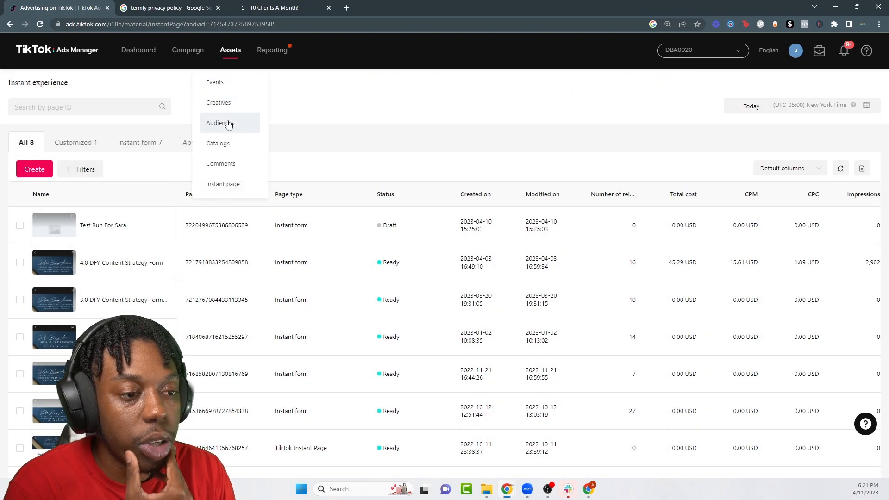
click(227, 83)
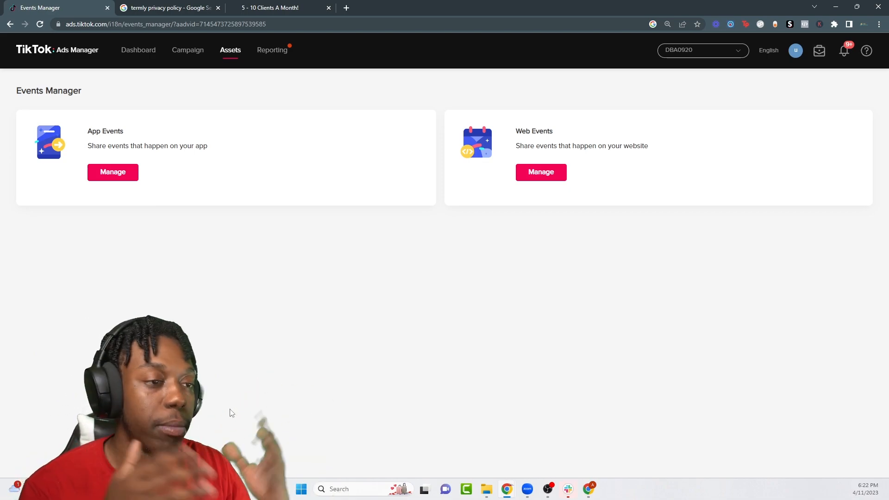
click(547, 182)
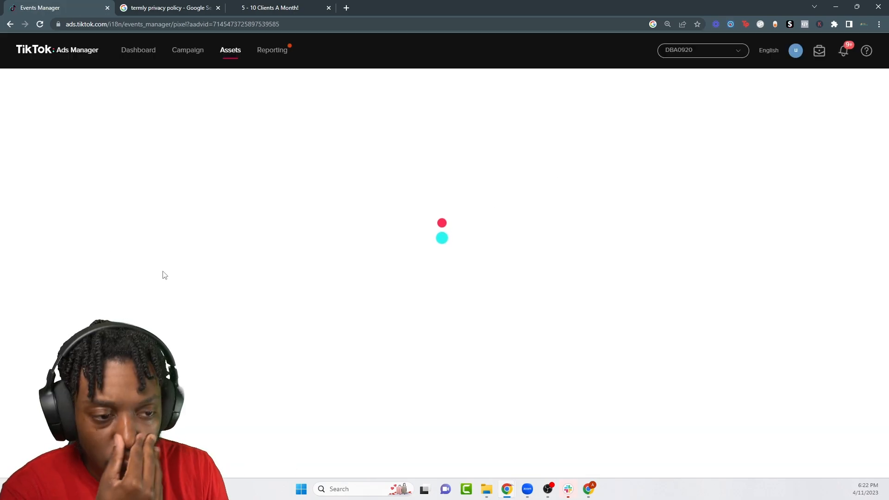
click(51, 132)
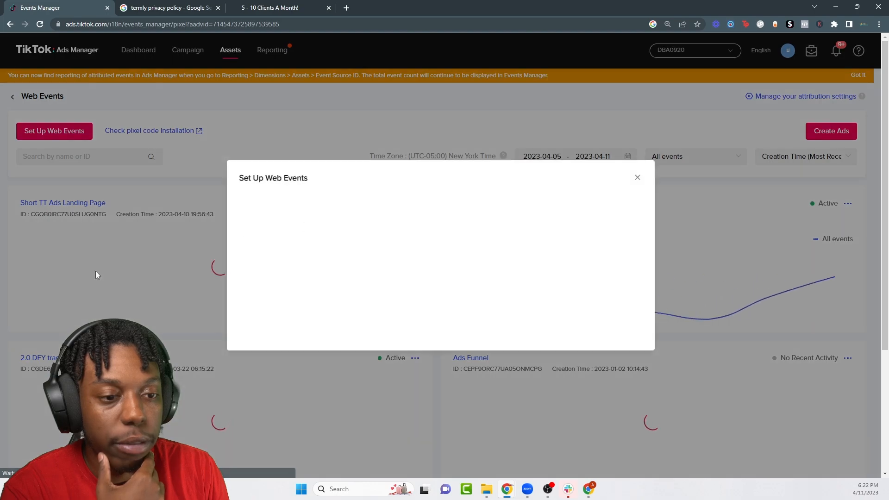
Step: Name the new pixel Test For TT and continue with TikTok Pixel as the connection method
click(301, 189)
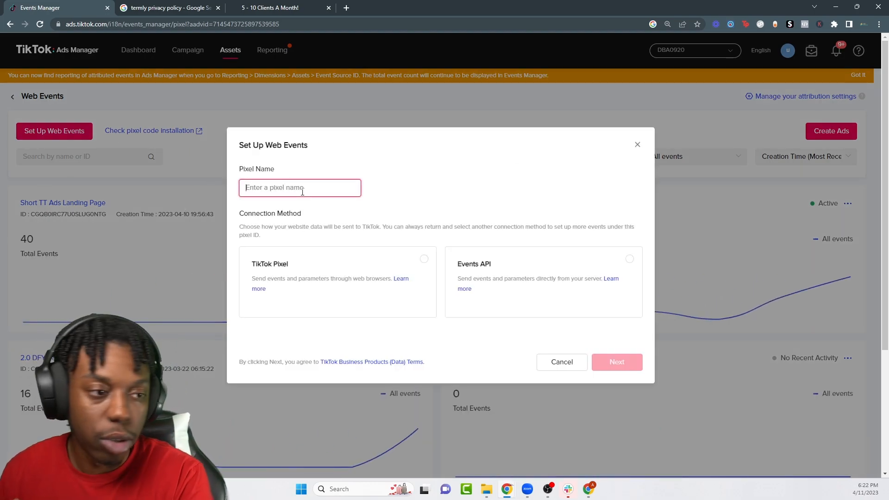
text(L)
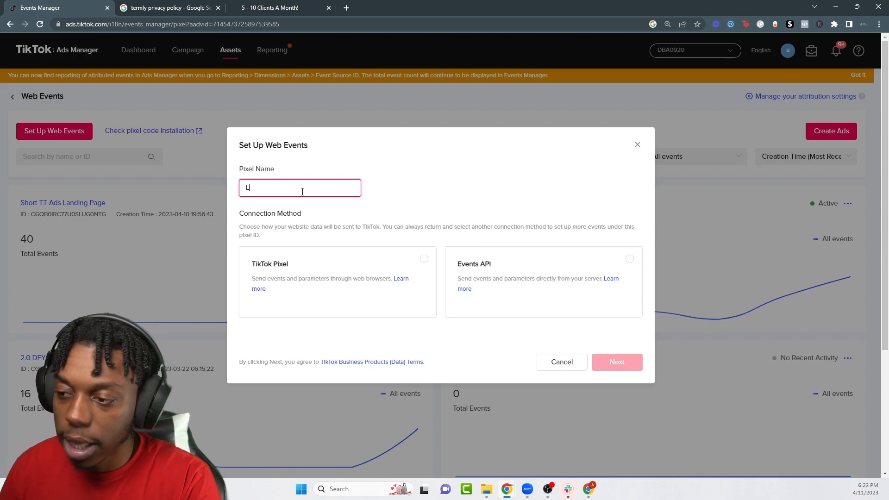
text(andin)
text(g Page)
key(ctrl+a)
key(BackSpace)
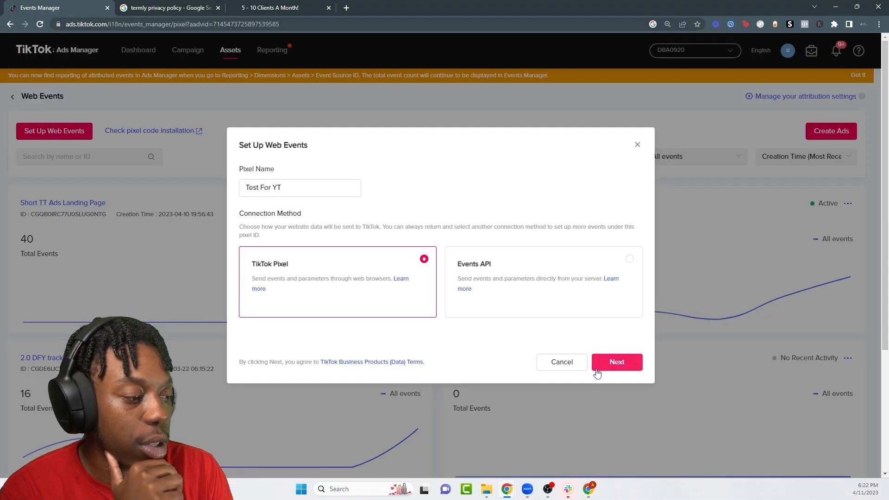
click(713, 421)
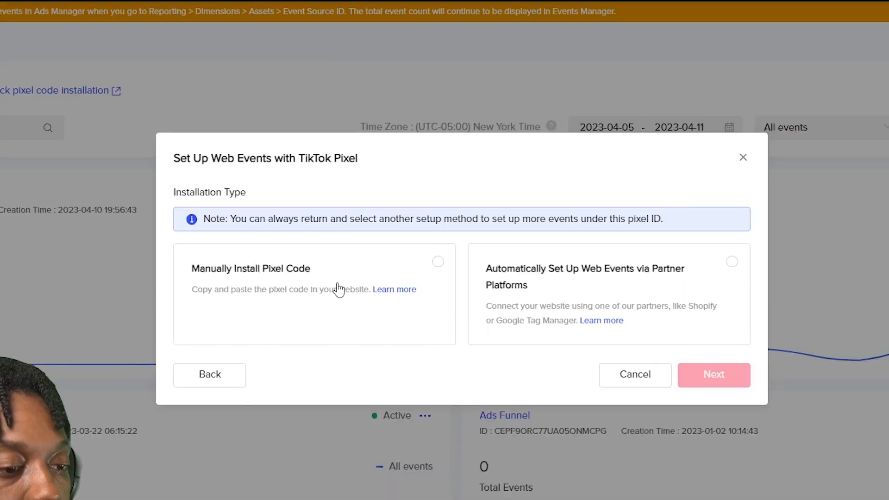
Step: Choose manual code installation with Event Builder and copy the pixel code
click(329, 280)
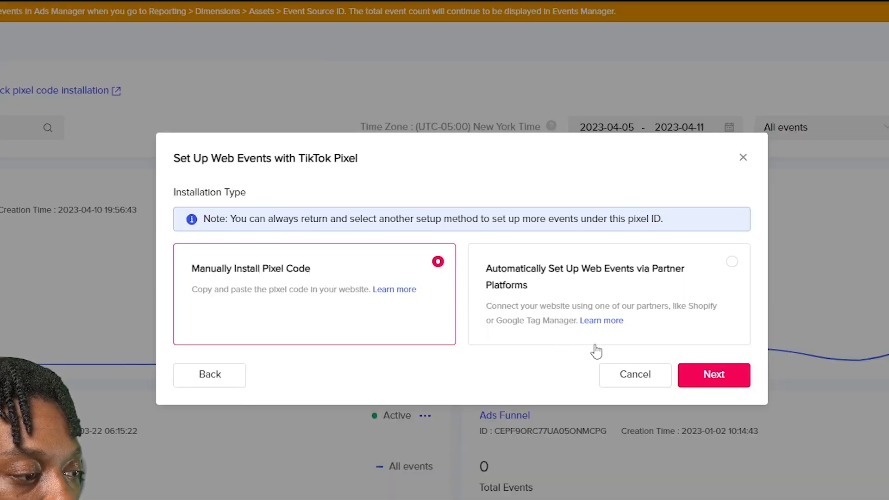
click(713, 375)
click(509, 287)
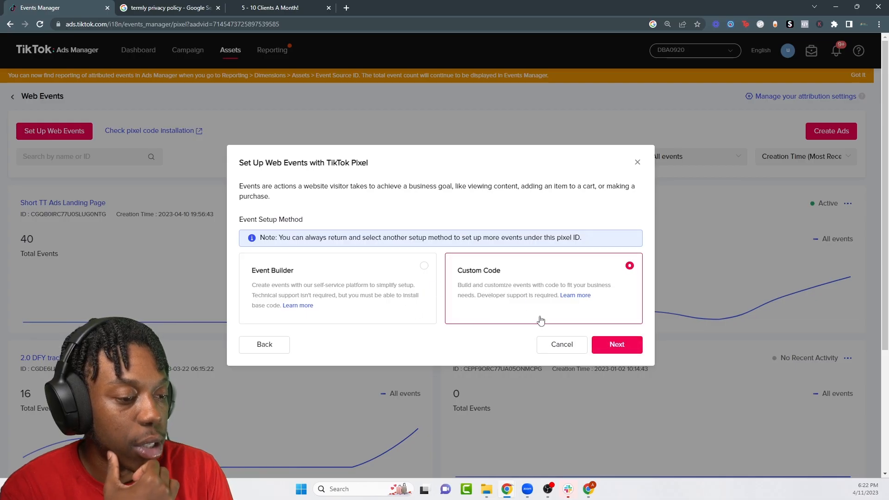
click(359, 275)
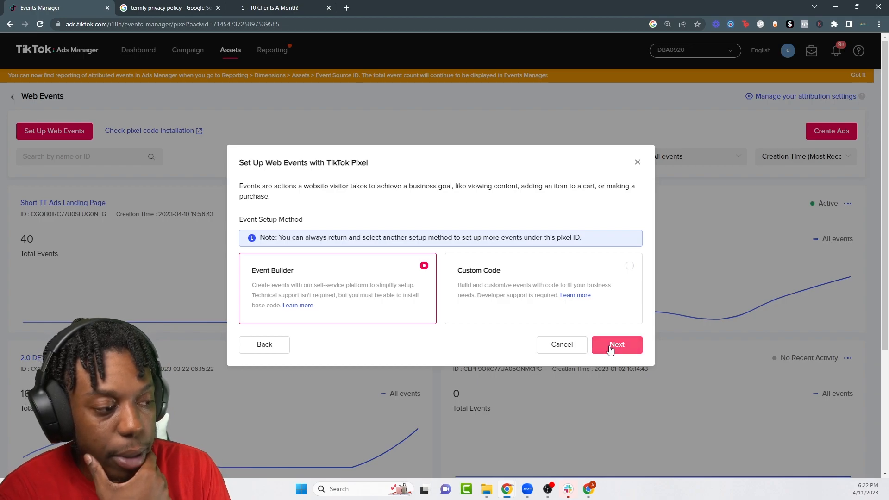
click(610, 348)
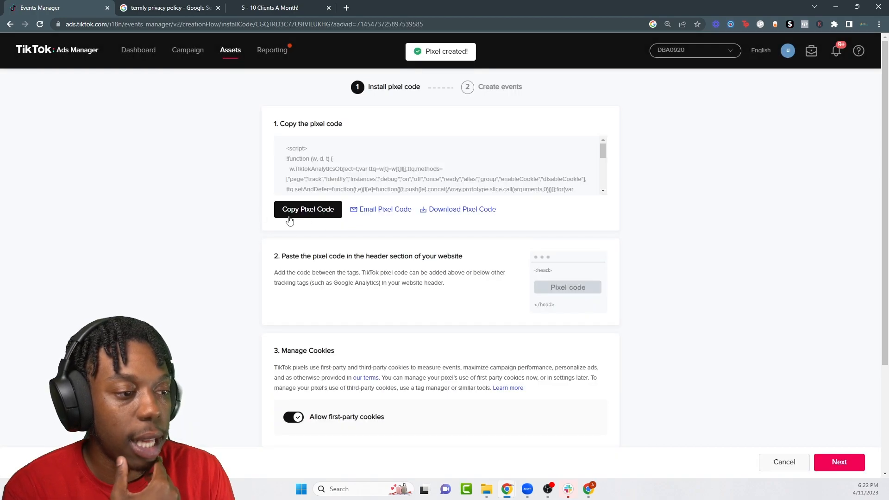
click(305, 219)
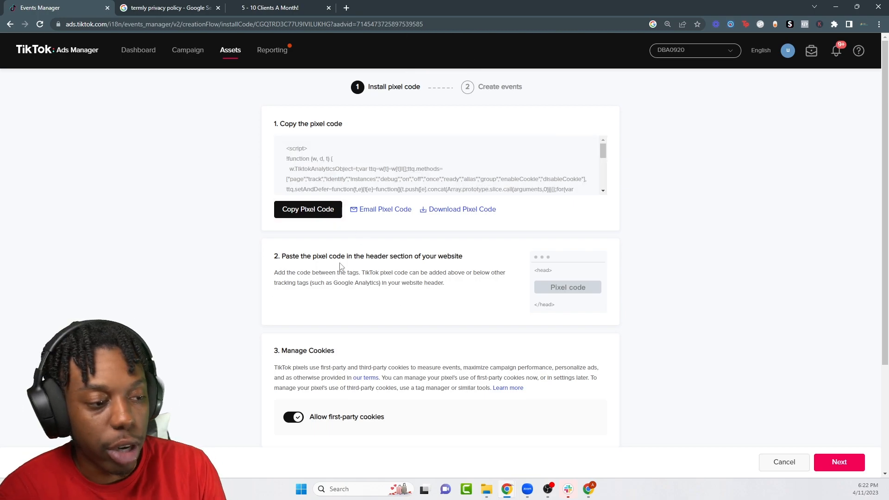
Step: Confirm with Pixel Helper that the landing page fires the Short TT Ads Landing Page Page View
scroll(494, 273, down, 3)
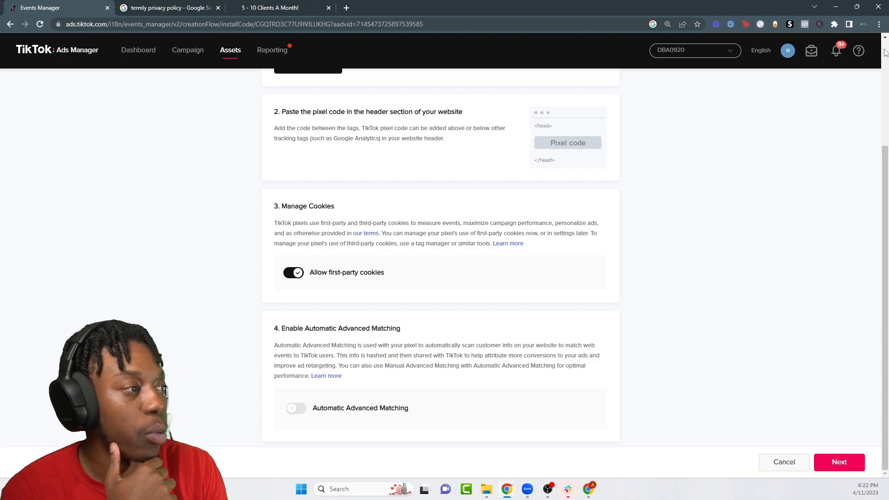
click(759, 24)
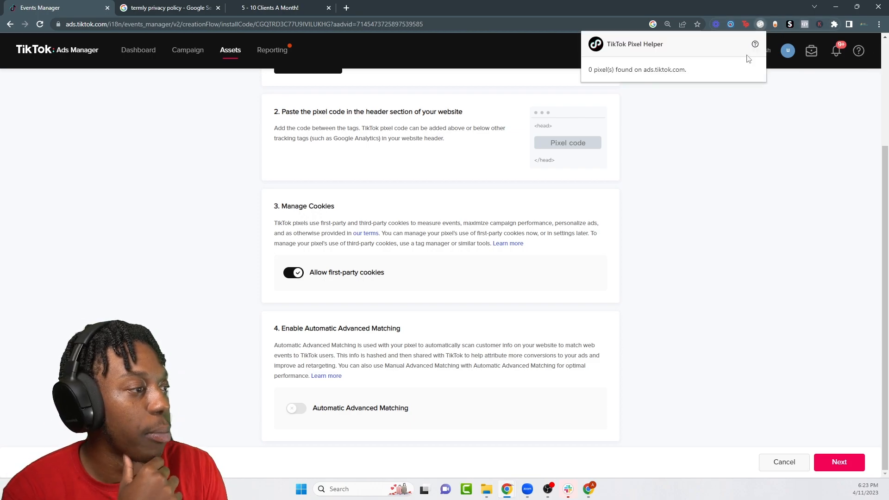
click(278, 8)
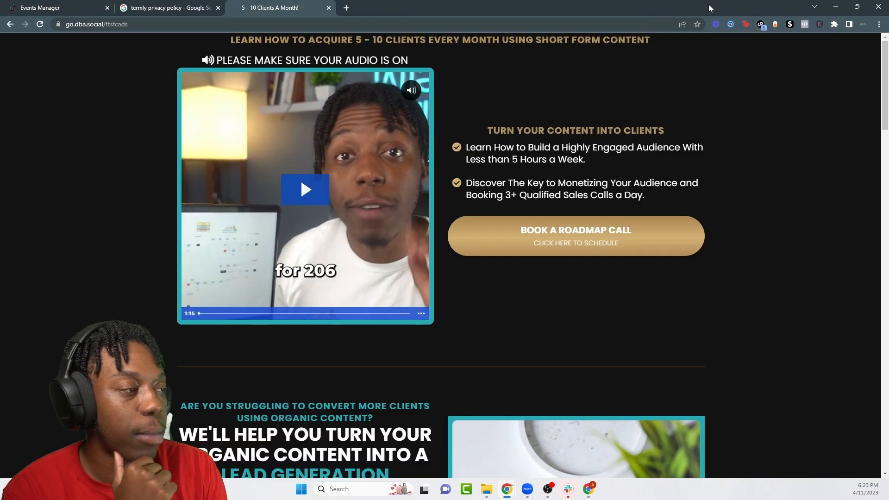
click(760, 24)
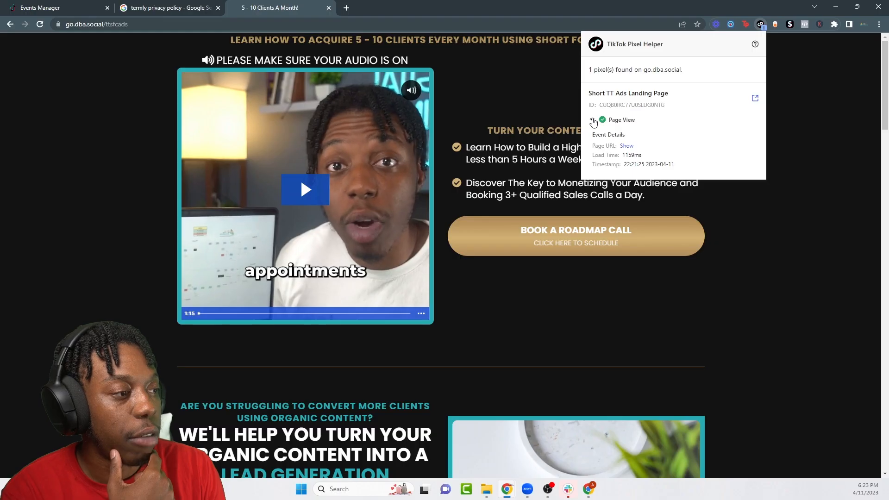
click(76, 5)
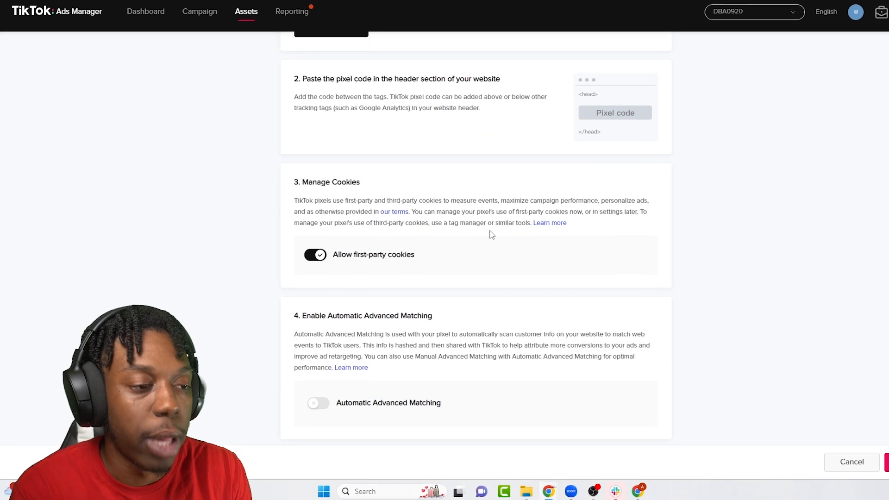
Step: Go back to the Dashboard, then on to the Campaigns page
scroll(490, 241, up, 3)
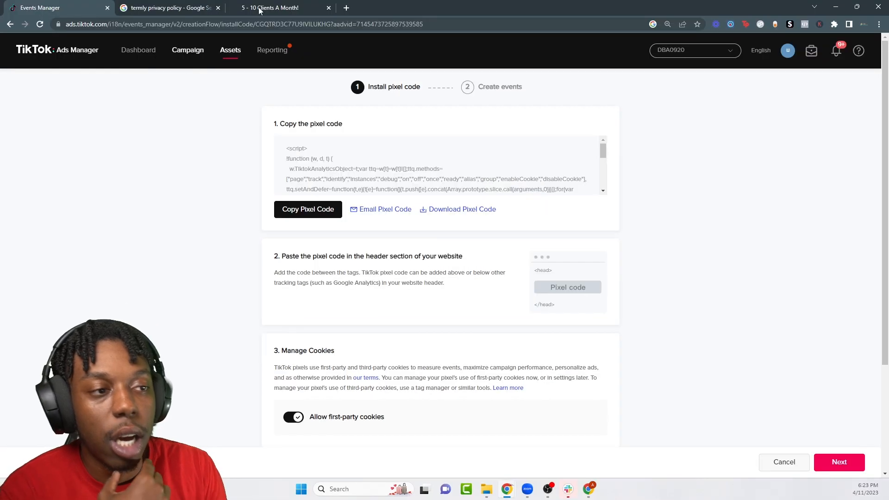
click(140, 56)
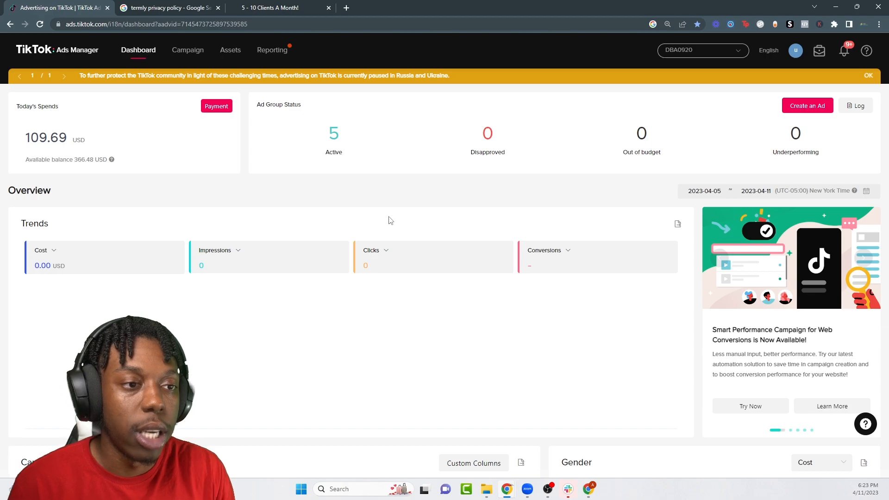
click(196, 50)
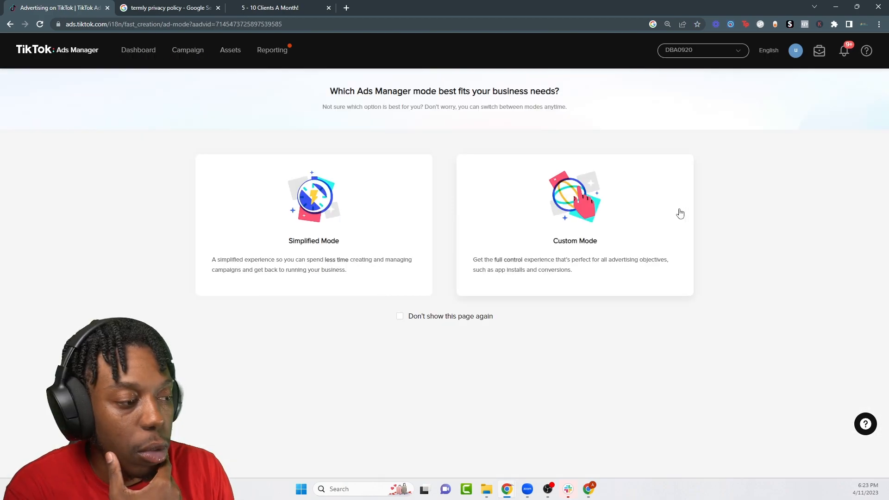
Step: Start a Custom-mode campaign with the Lead generation objective
click(678, 212)
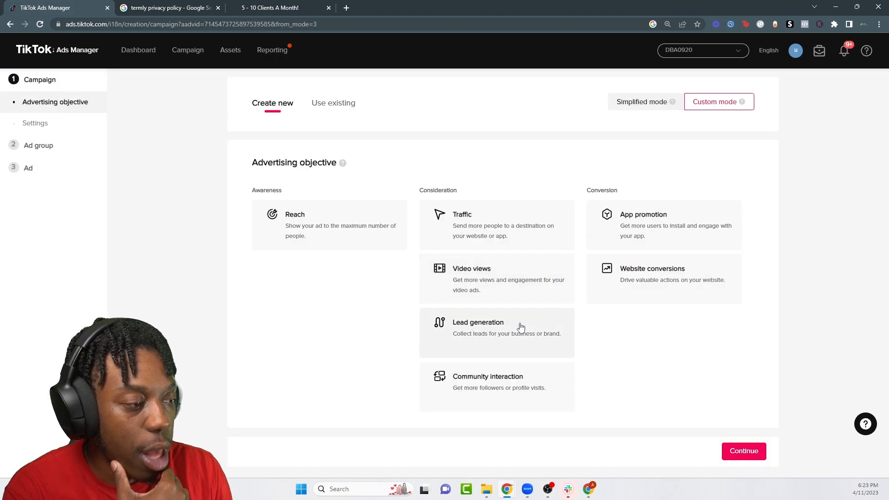
click(469, 329)
scroll(342, 428, down, 5)
Step: Rename the campaign to 'Test For YT Vid'
click(324, 232)
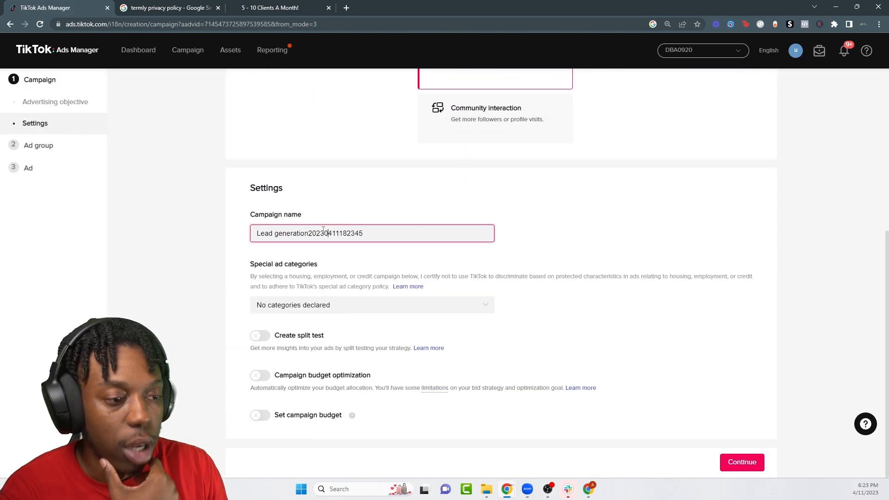
key(ctrl+a)
text(TE)
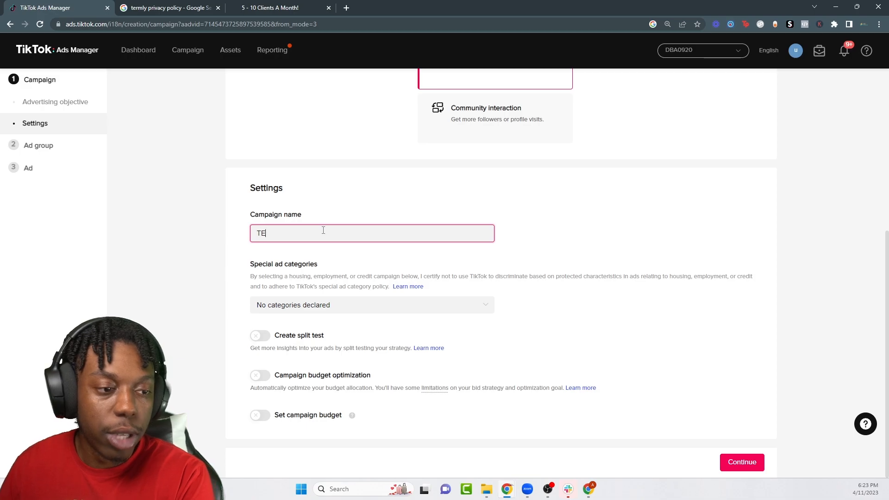
text(ST LE)
key(BackSpace)
key(BackSpace)
key(BackSpace)
key(BackSpace)
key(BackSpace)
key(BackSpace)
key(BackSpace)
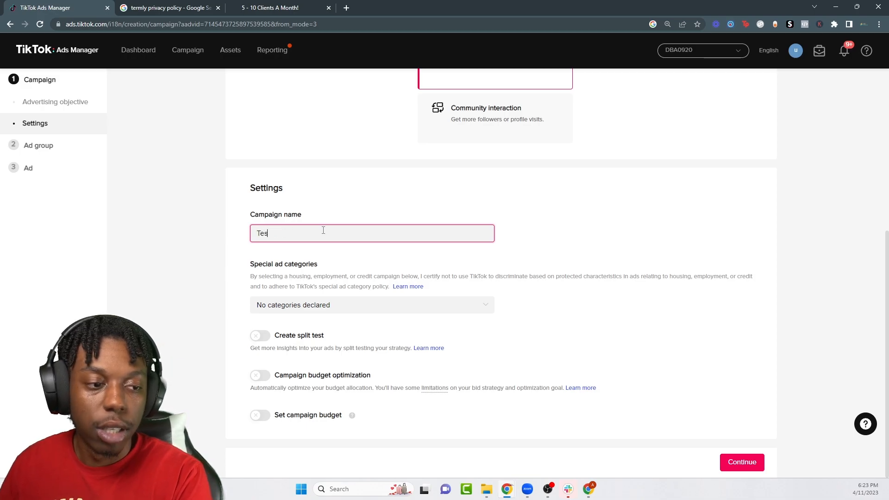
text(Test For YT Vid)
key(ctrl+a)
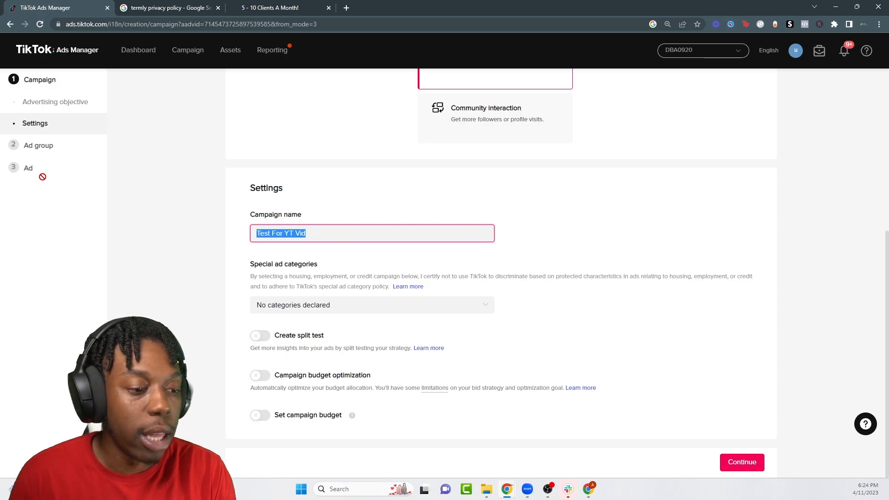
scroll(491, 231, up, 5)
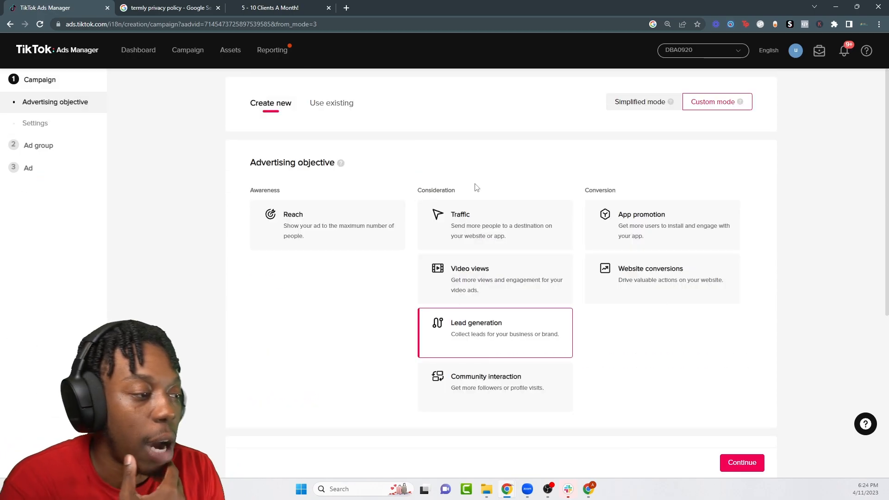
scroll(481, 229, down, 2)
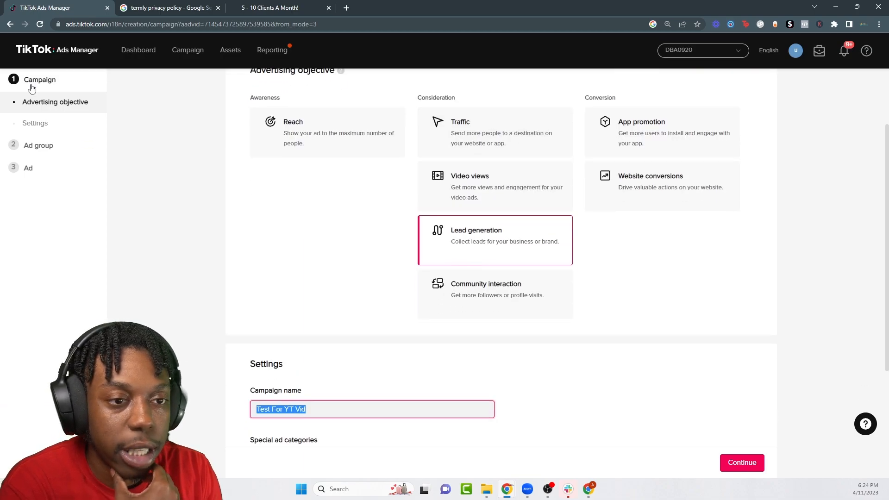
scroll(511, 224, down, 4)
scroll(514, 278, up, 1)
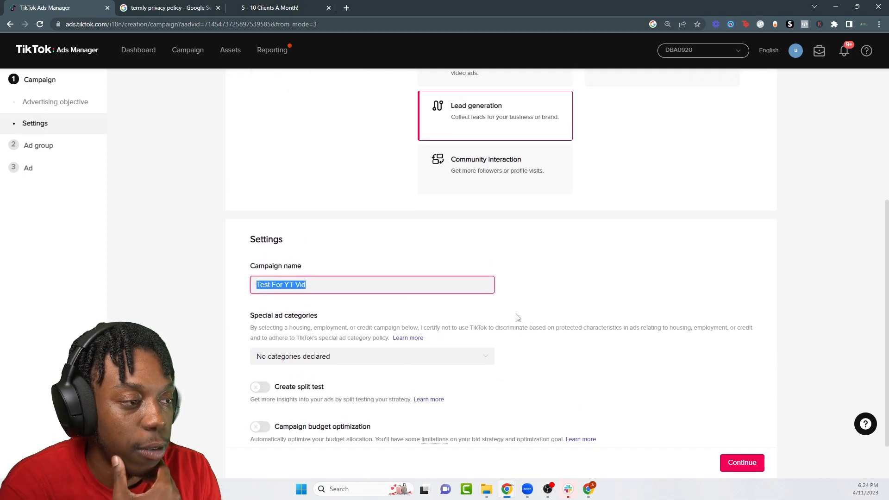
scroll(518, 318, up, 2)
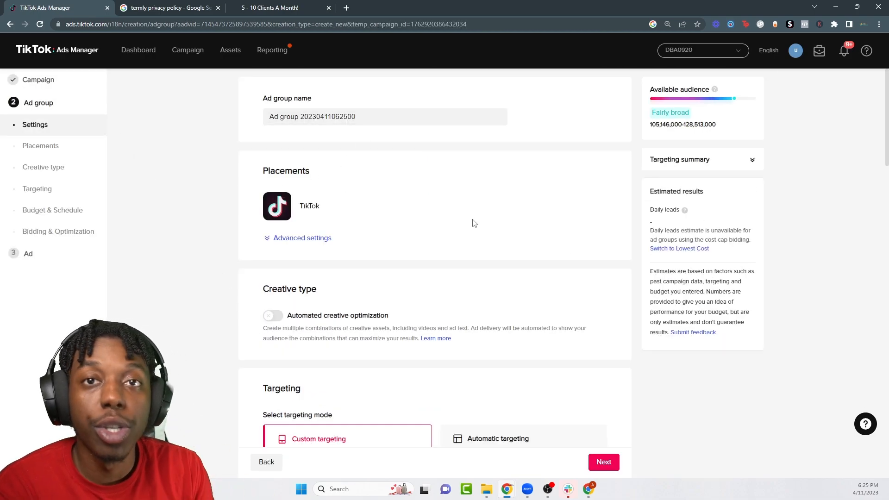
Step: Rename the ad group to 'Open Stack | US | Age:25+' and switch off Video download in advanced placement settings
triple_click(377, 117)
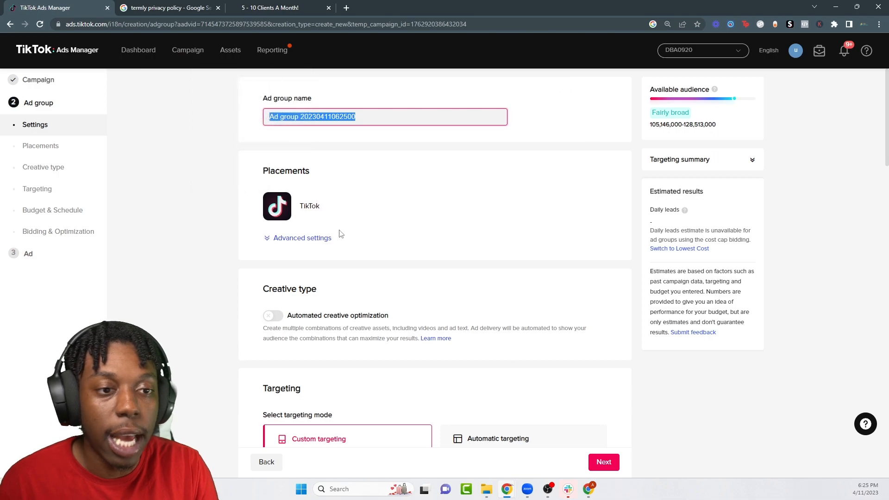
scroll(335, 206, down, 1)
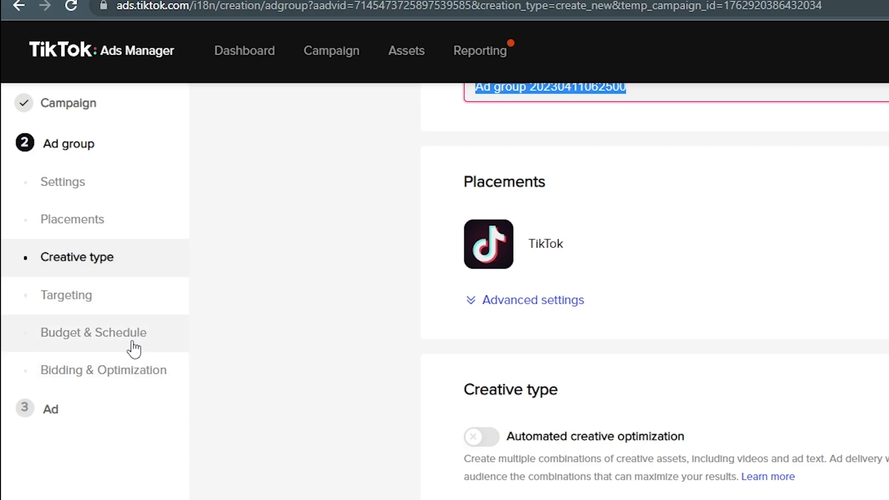
scroll(664, 462, up, 1)
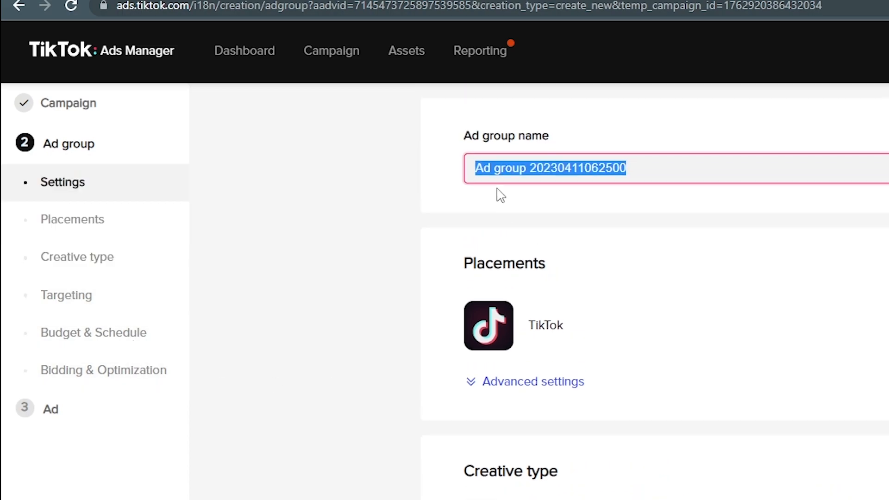
text(Open)
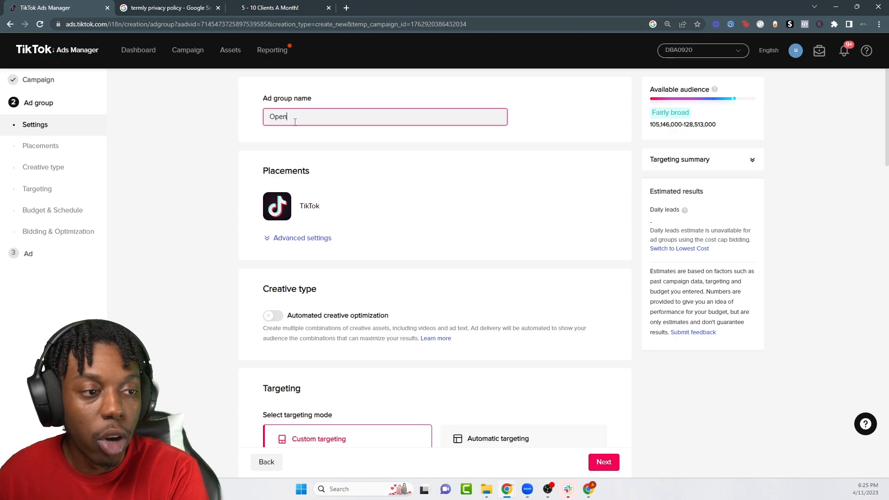
text( Stack )
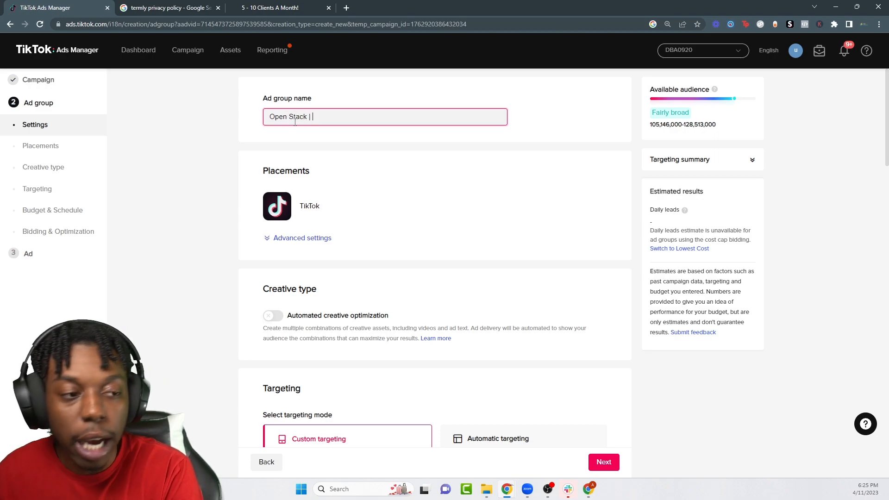
text(|)
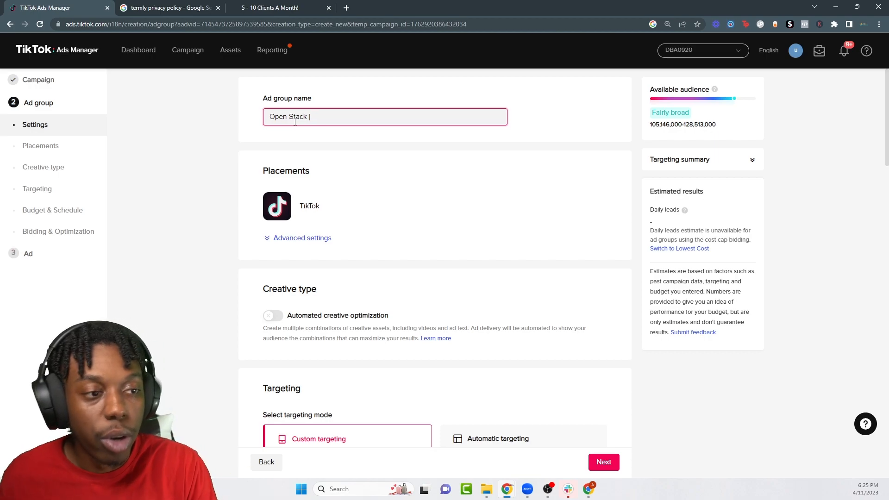
text(US)
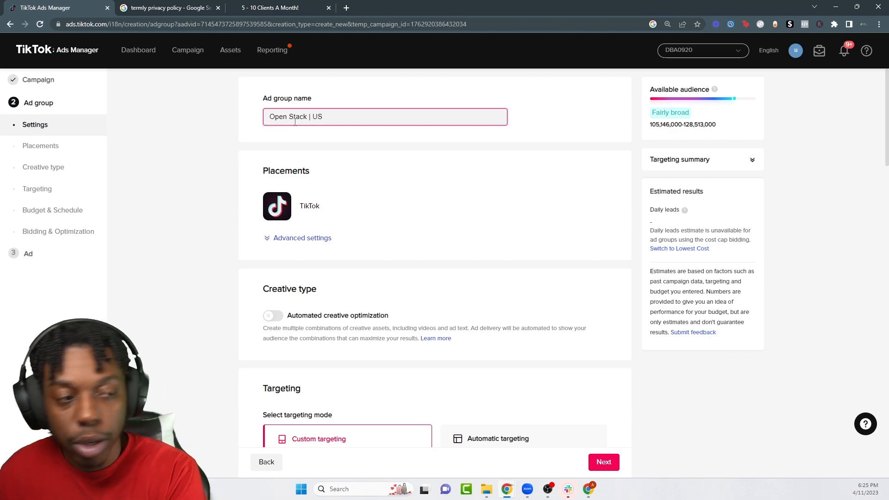
text( | Age :25+ |)
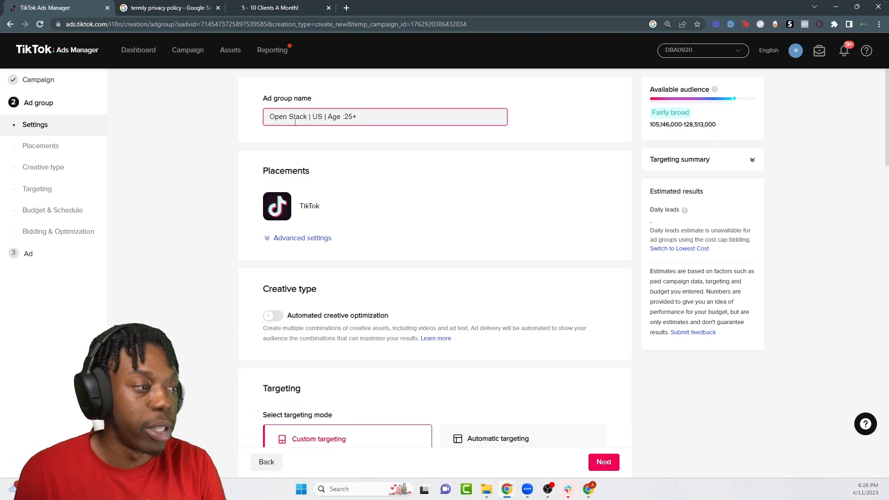
key(ctrl+a)
text(Open)
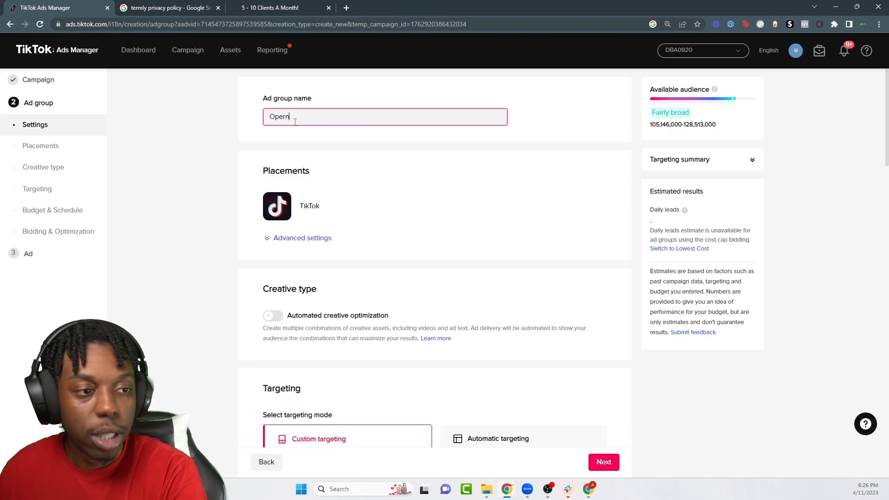
text( Stack | UYS)
key(BackSpace)
key(BackSpace)
text(S | Age:25+)
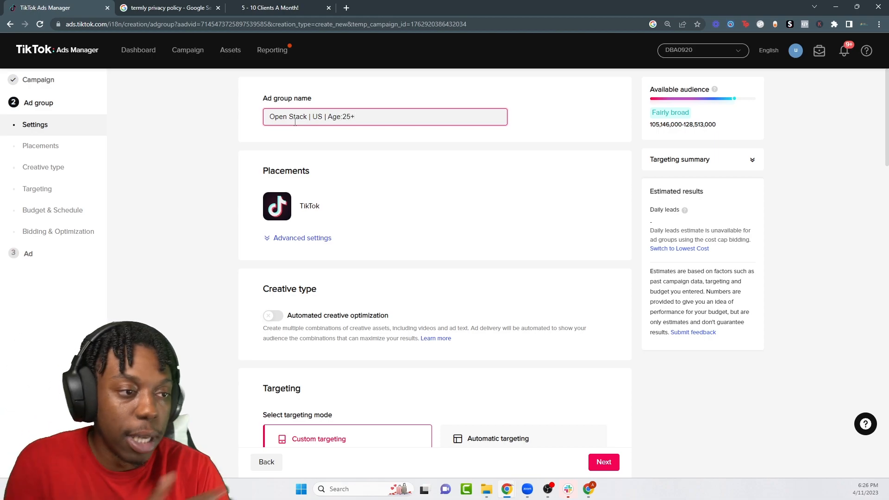
click(285, 238)
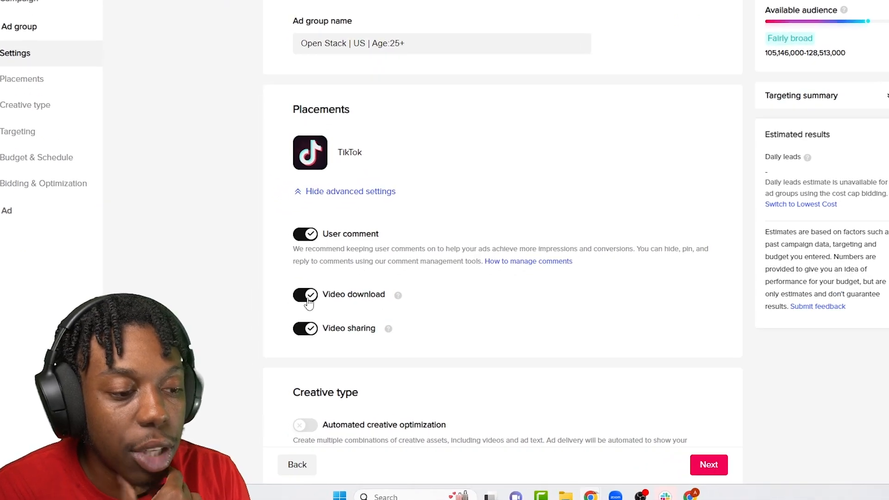
click(308, 300)
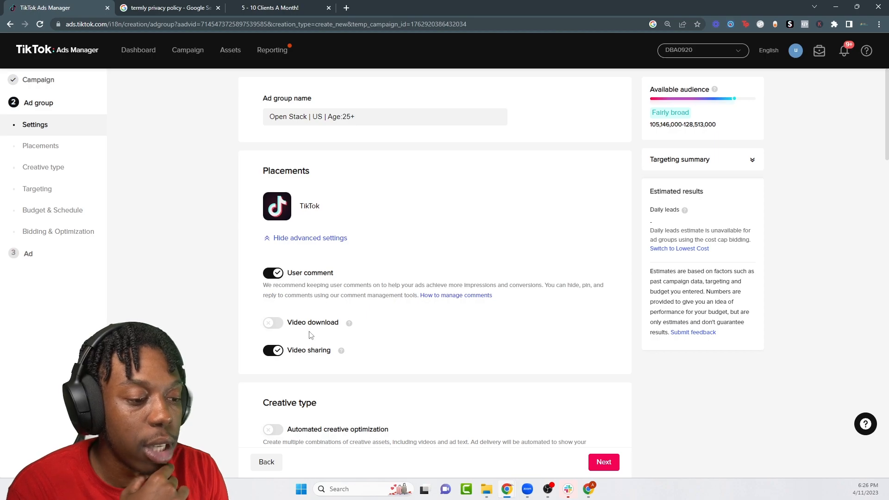
Step: Target English-speaking users only and exclude the 18-24 age range
scroll(293, 240, down, 2)
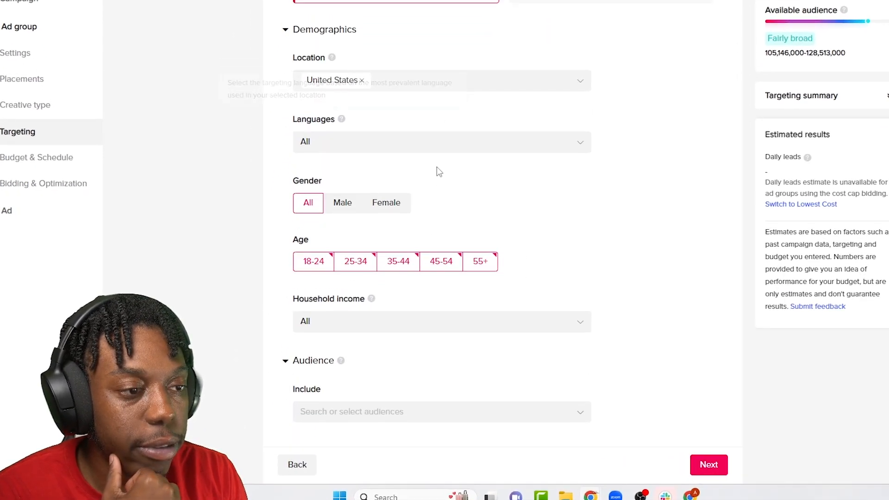
scroll(439, 171, up, 3)
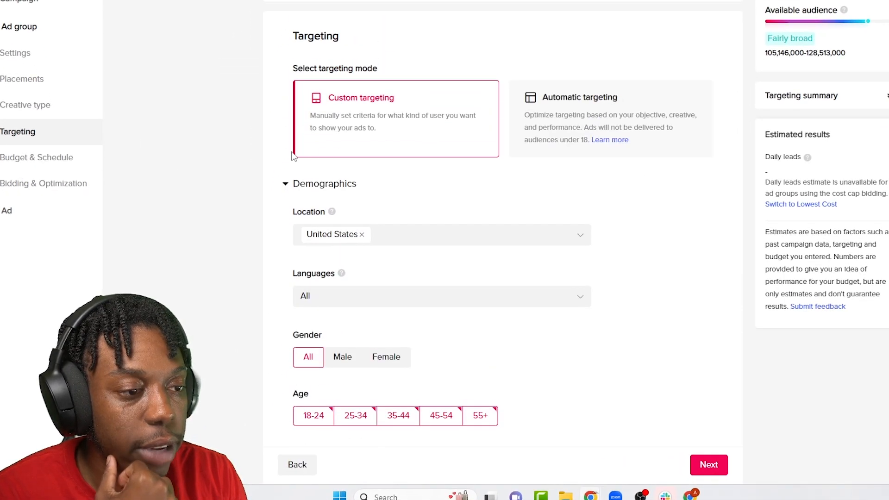
scroll(400, 271, down, 1)
click(393, 182)
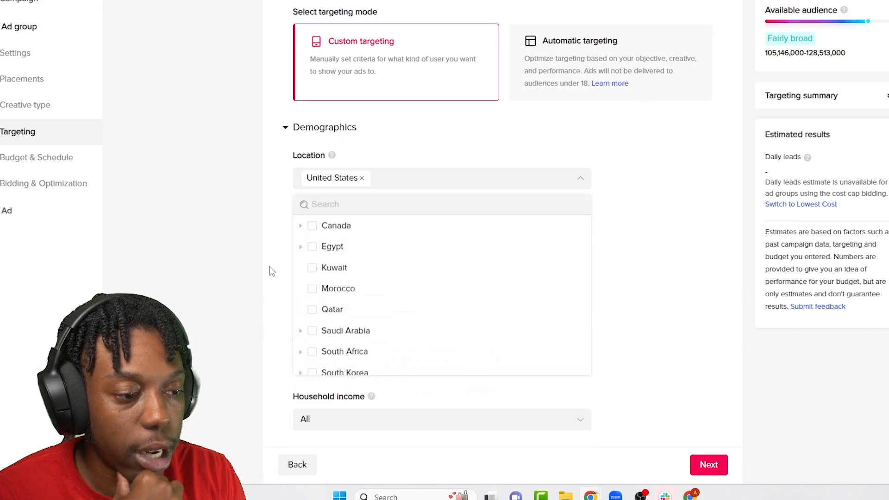
scroll(373, 333, down, 6)
scroll(458, 181, up, 3)
scroll(586, 143, up, 2)
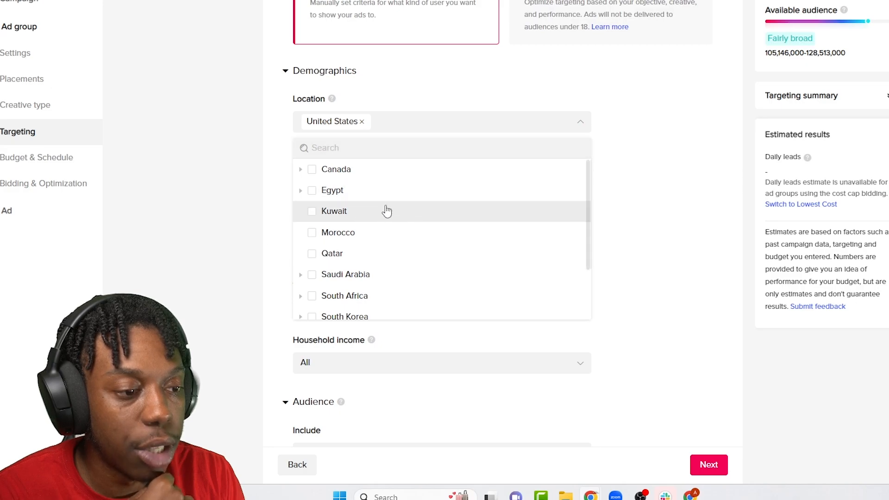
click(298, 228)
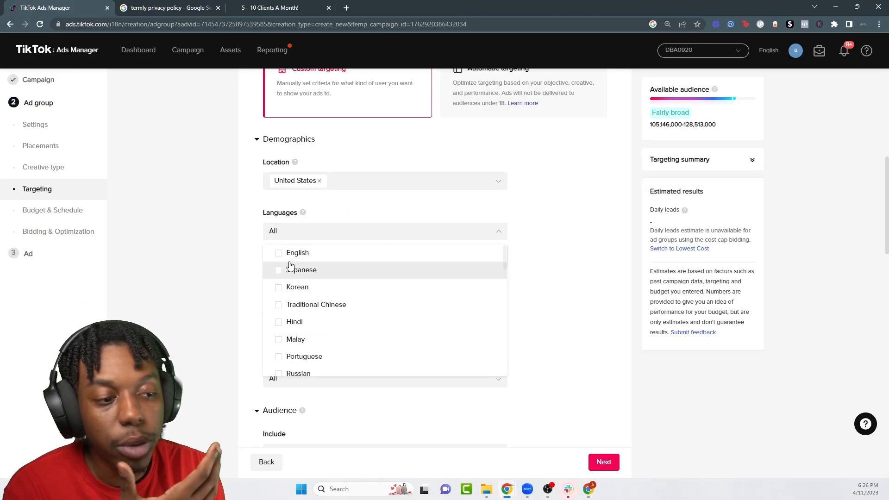
click(278, 252)
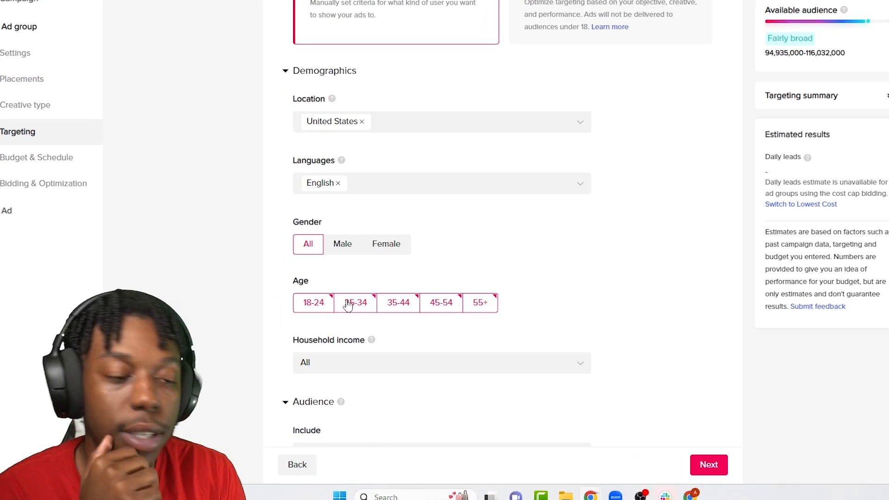
click(303, 302)
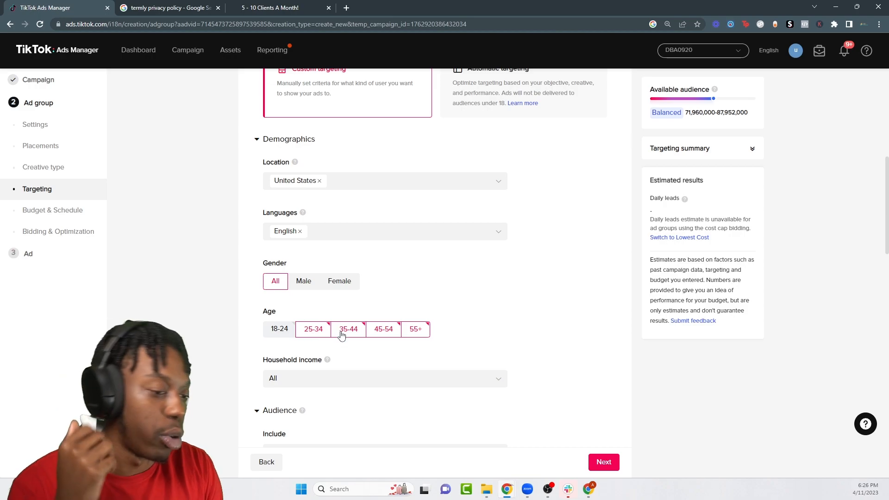
Step: Look over the household income options, then expand the Device targeting options
scroll(351, 310, down, 3)
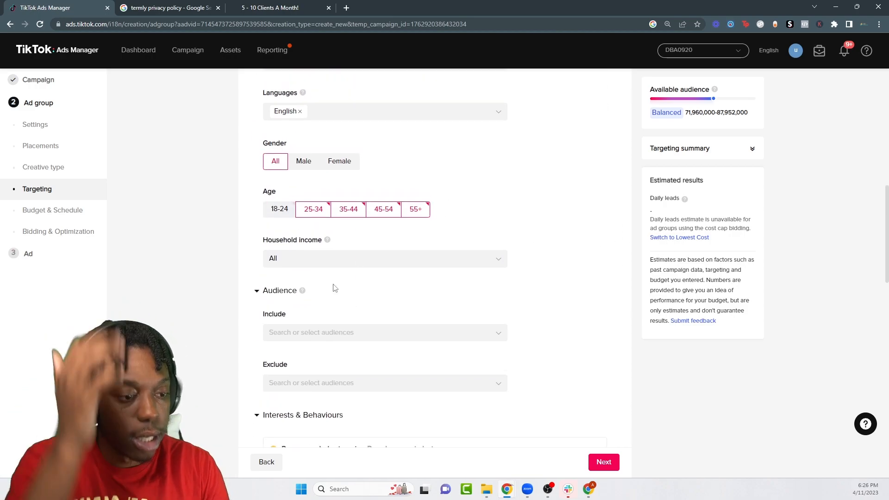
scroll(341, 294, up, 1)
click(395, 288)
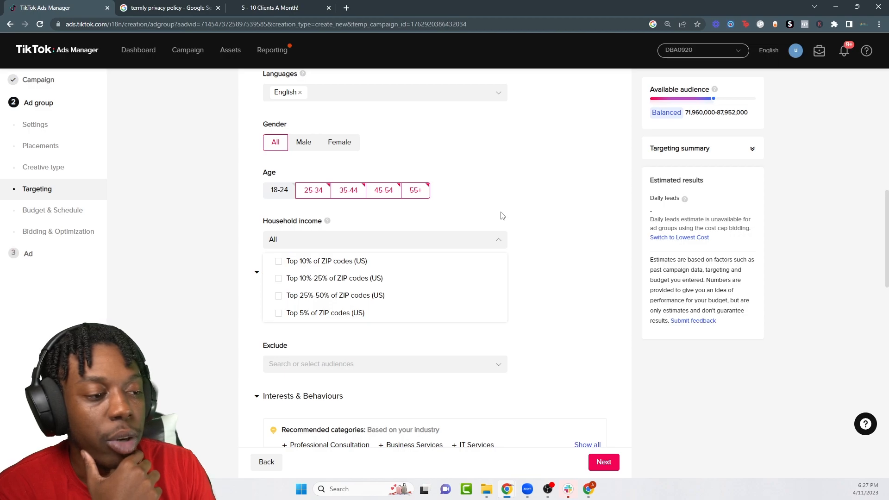
click(459, 228)
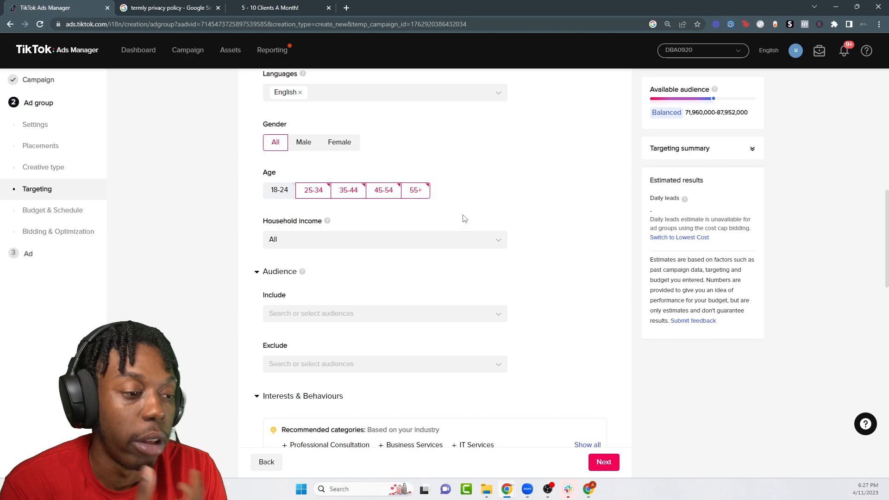
scroll(460, 208, down, 3)
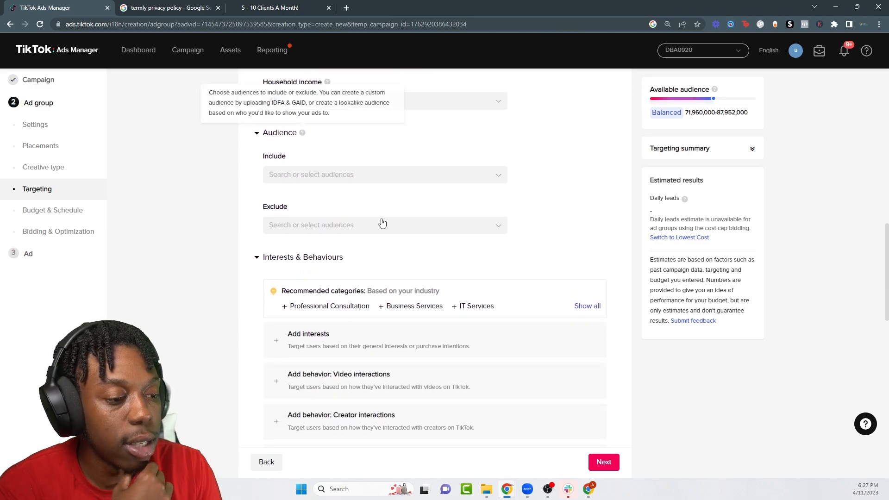
scroll(266, 194, down, 4)
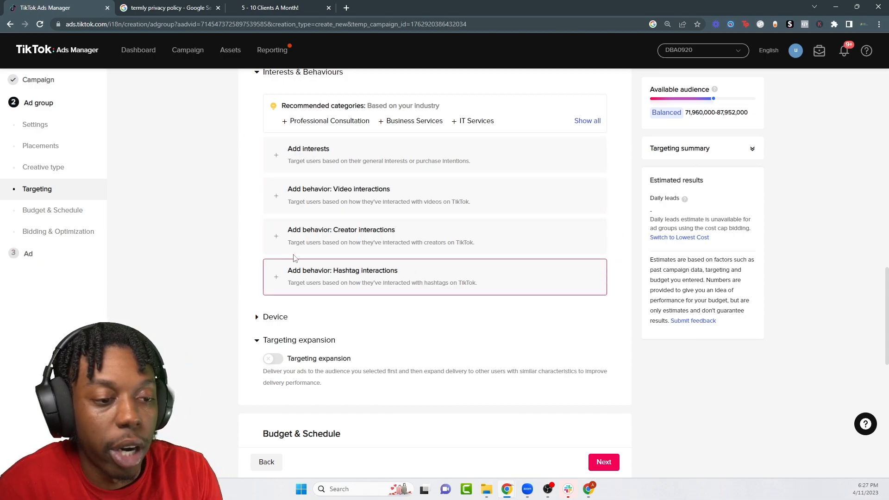
scroll(495, 246, down, 4)
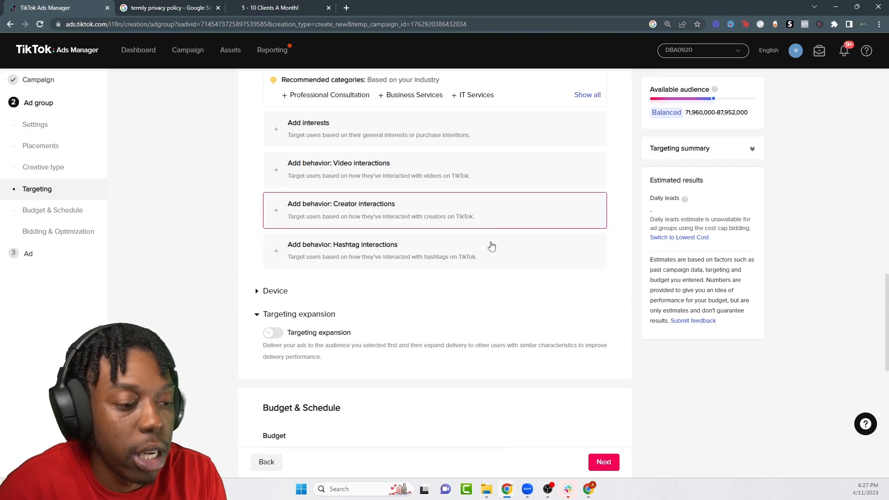
click(280, 132)
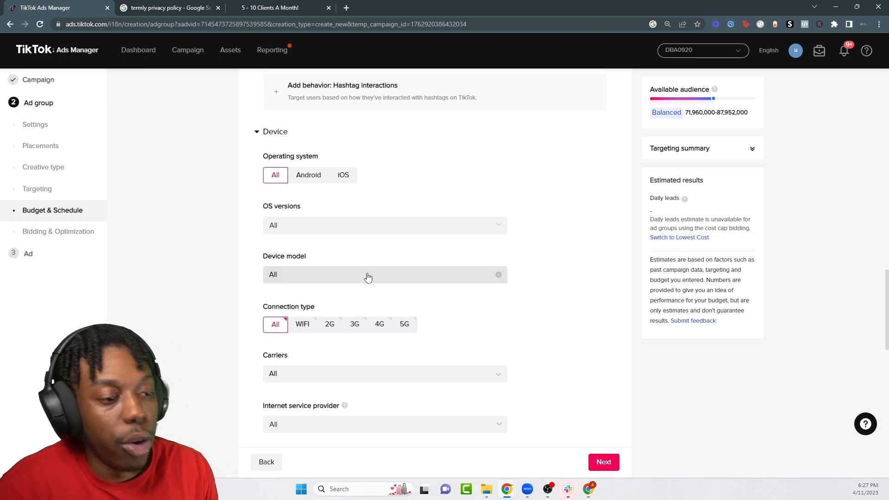
Step: Set a 20.00 USD daily budget with dayparting left on All day
click(257, 134)
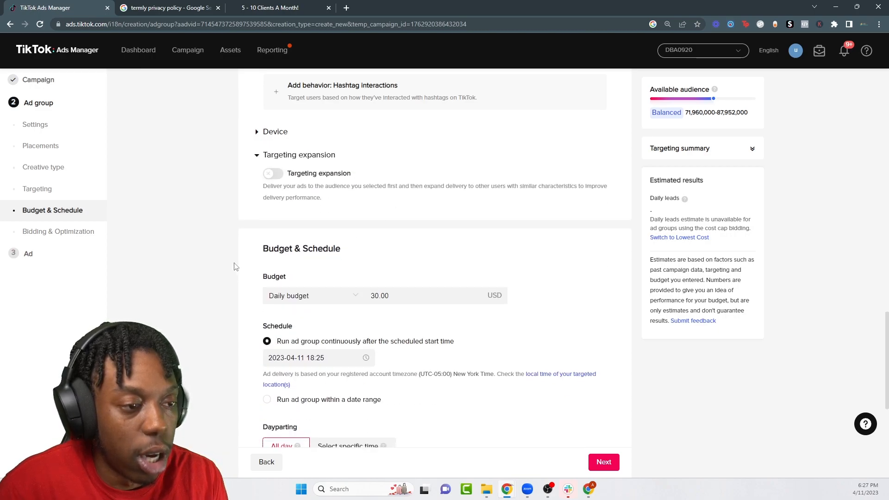
drag(439, 298, 278, 300)
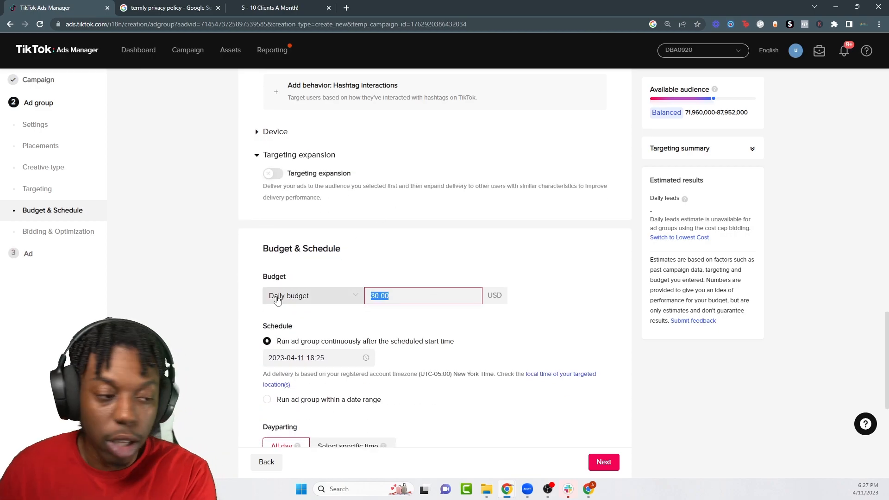
text(10)
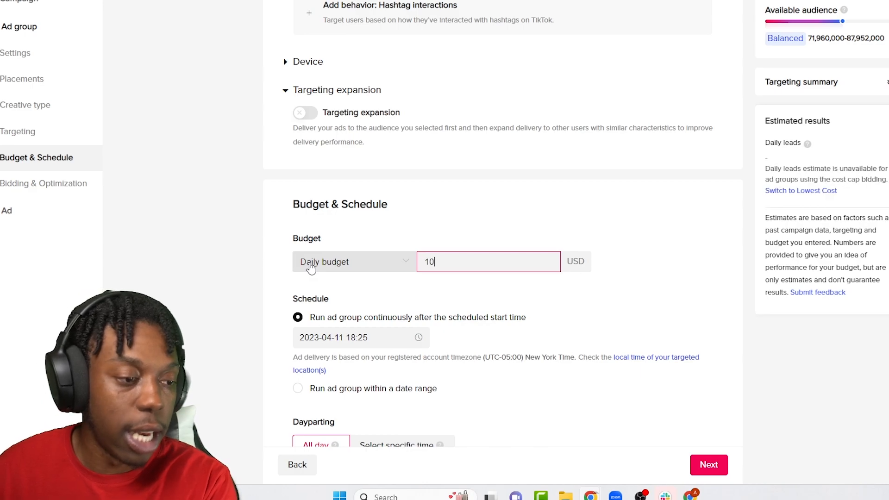
click(486, 215)
double_click(460, 268)
text(25)
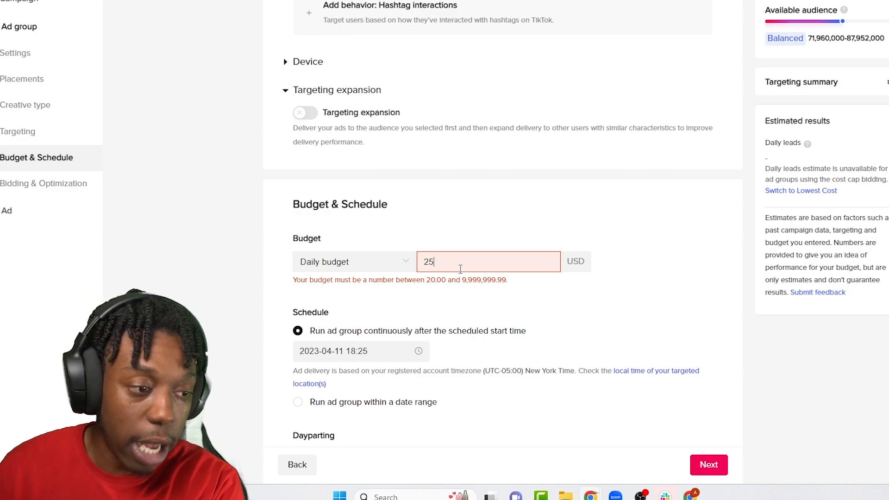
key(BackSpace)
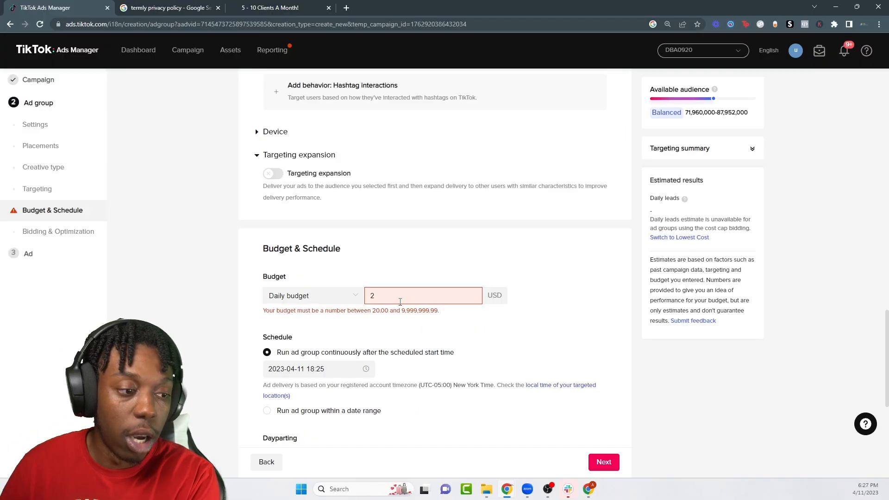
text(0)
click(382, 278)
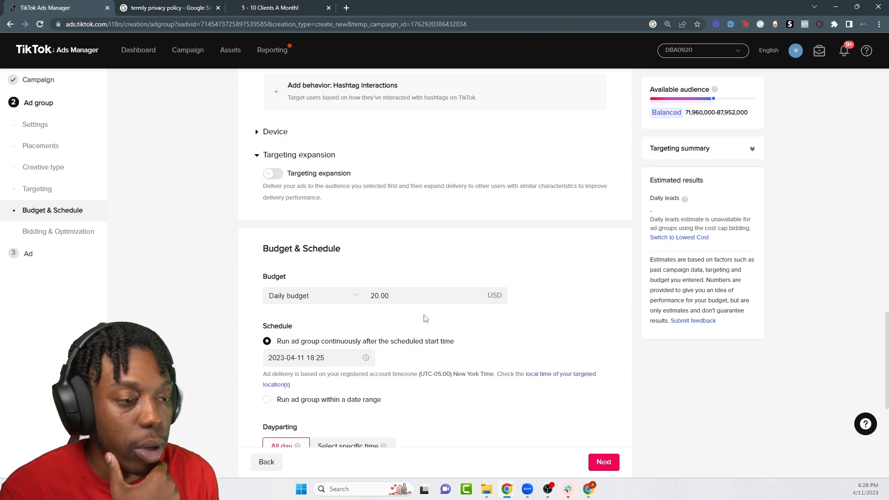
scroll(425, 318, down, 4)
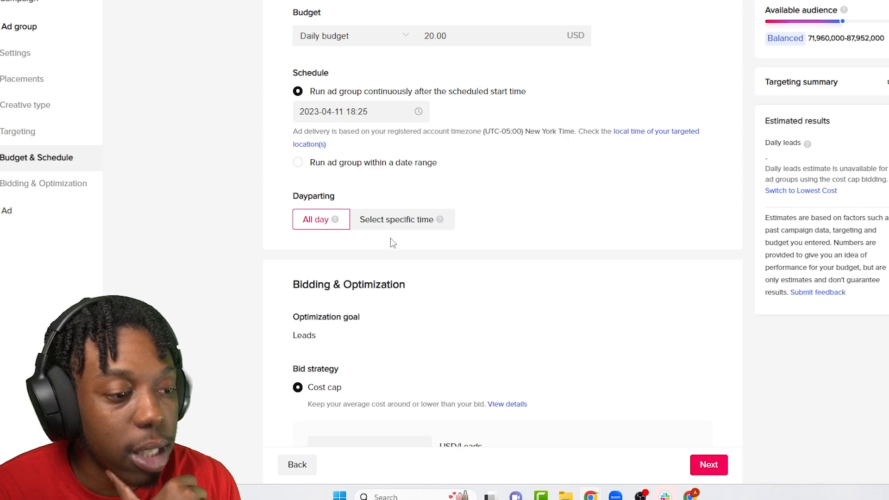
click(377, 261)
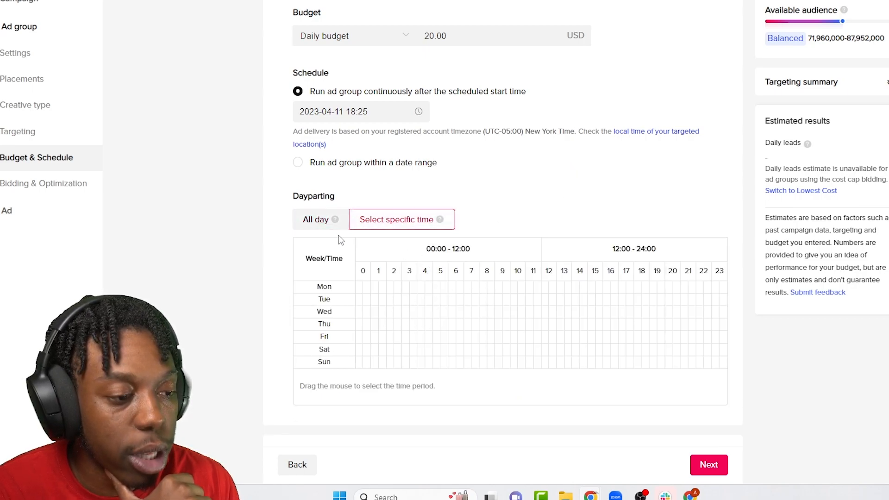
click(323, 227)
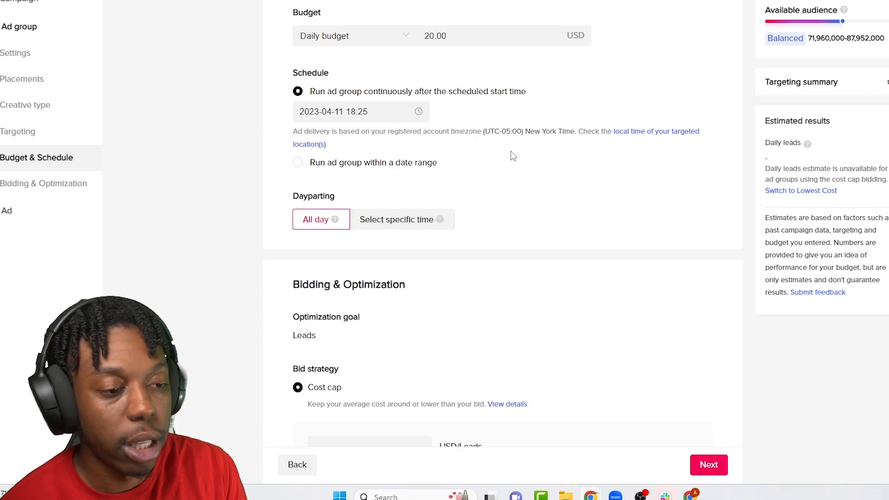
Step: Choose the Lowest cost bid strategy and review the advanced bidding settings
scroll(401, 215, down, 3)
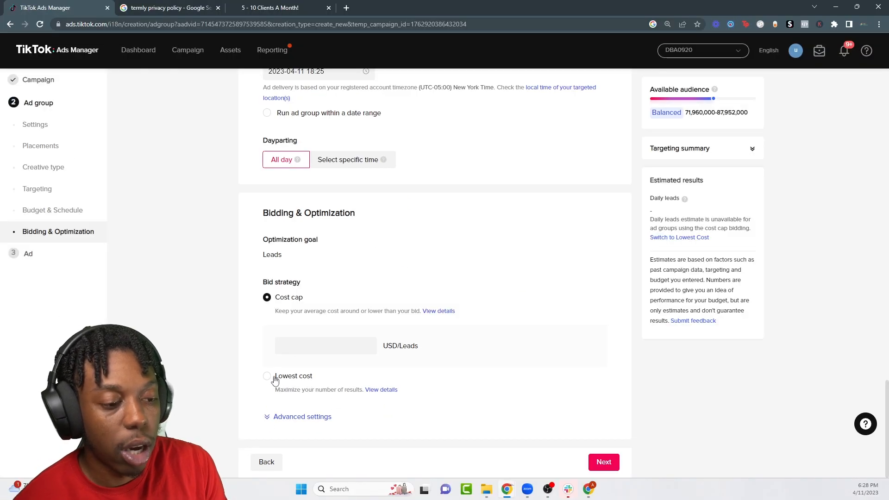
click(273, 376)
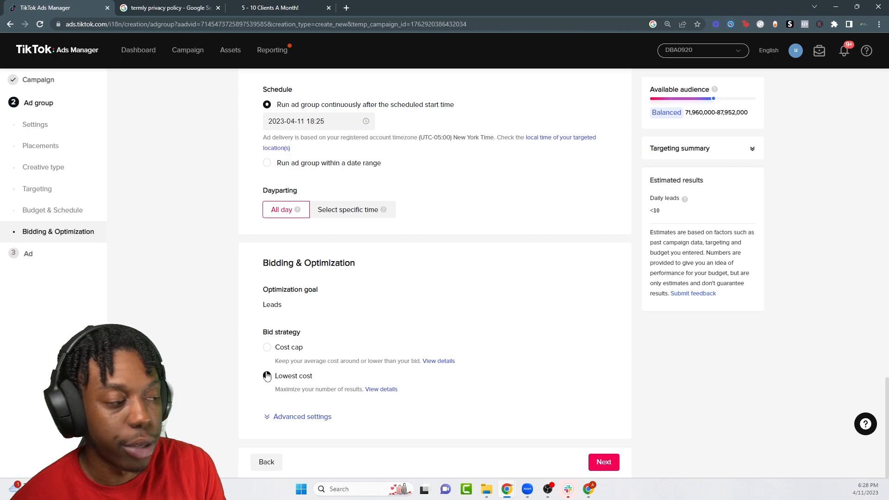
drag(666, 213, 613, 216)
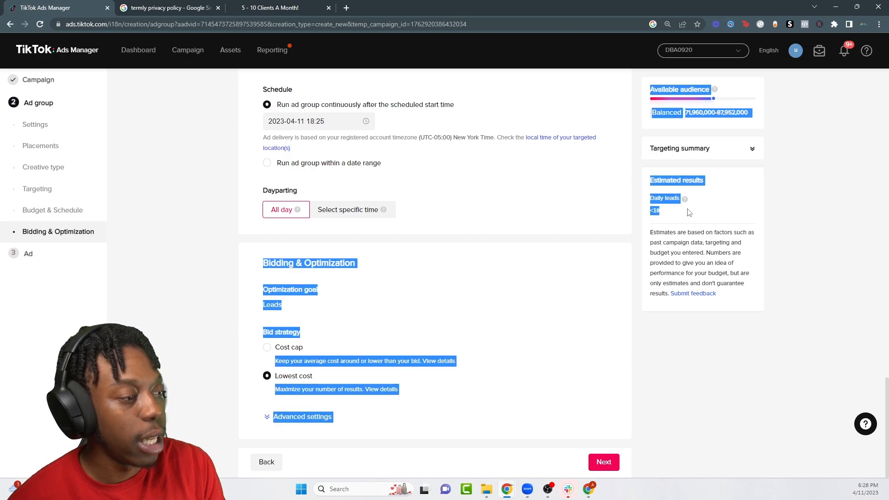
click(665, 213)
click(671, 215)
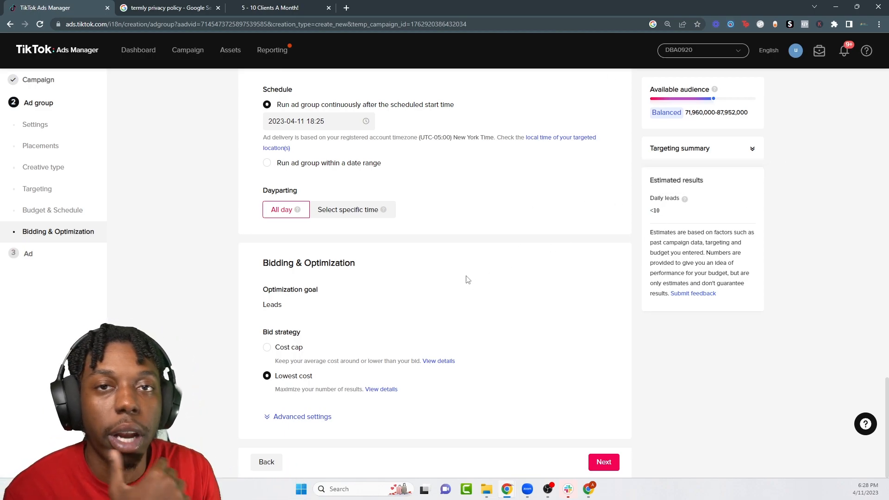
click(301, 417)
scroll(367, 367, down, 2)
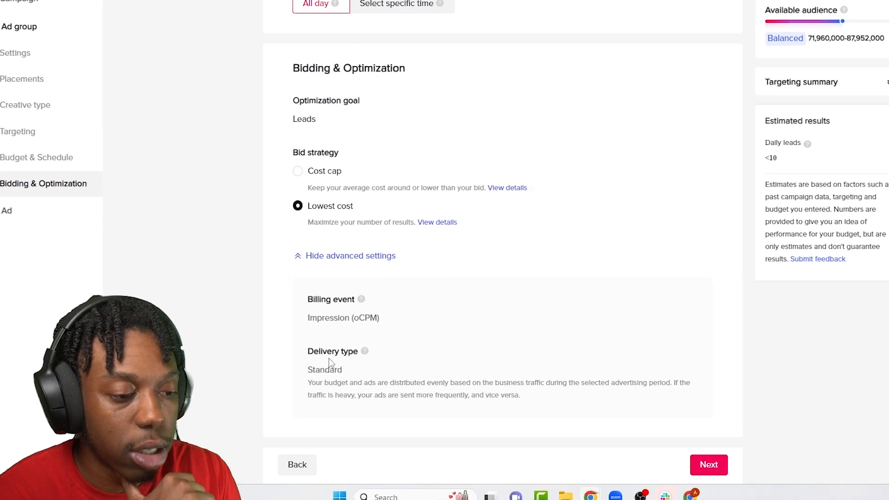
click(352, 256)
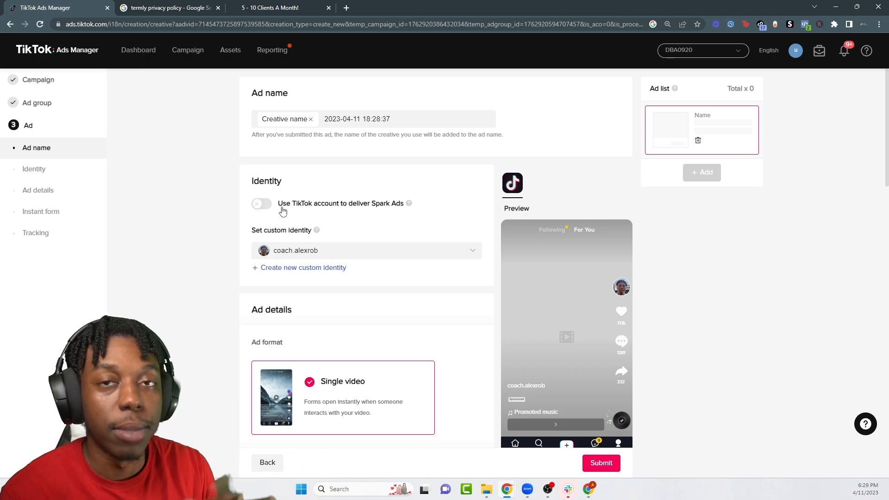
Step: Open the advertiser's TikTok profile in a new tab and scroll through its posted videos
click(346, 6)
text(t)
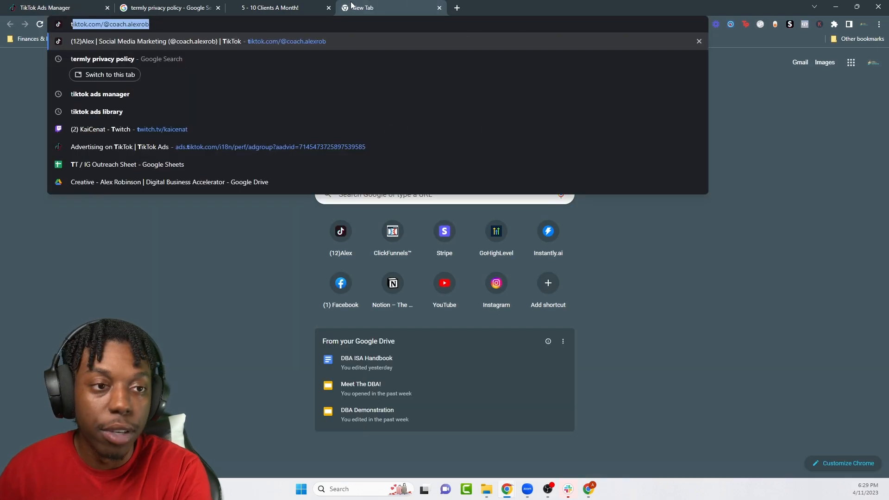
key(Return)
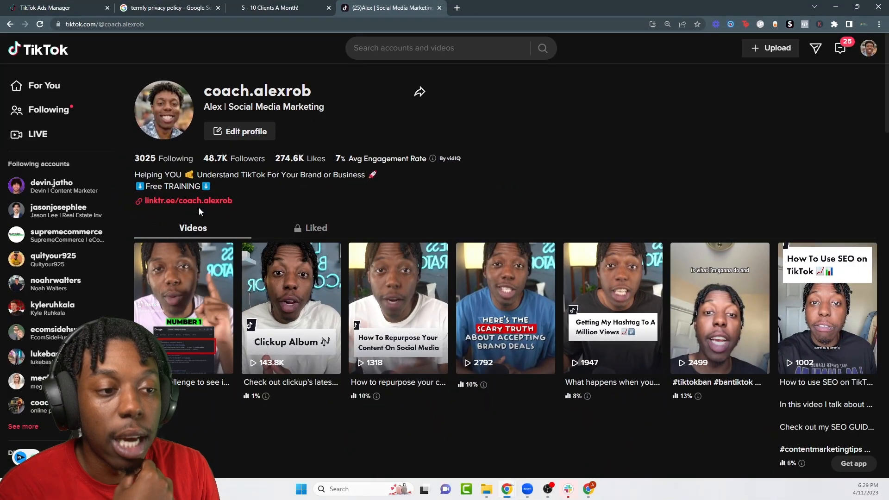
scroll(139, 259, down, 5)
scroll(434, 291, down, 15)
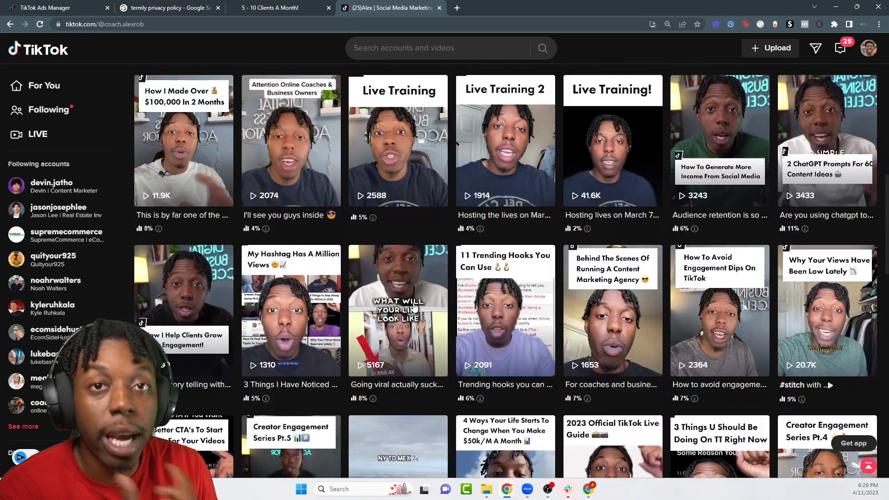
scroll(415, 347, up, 15)
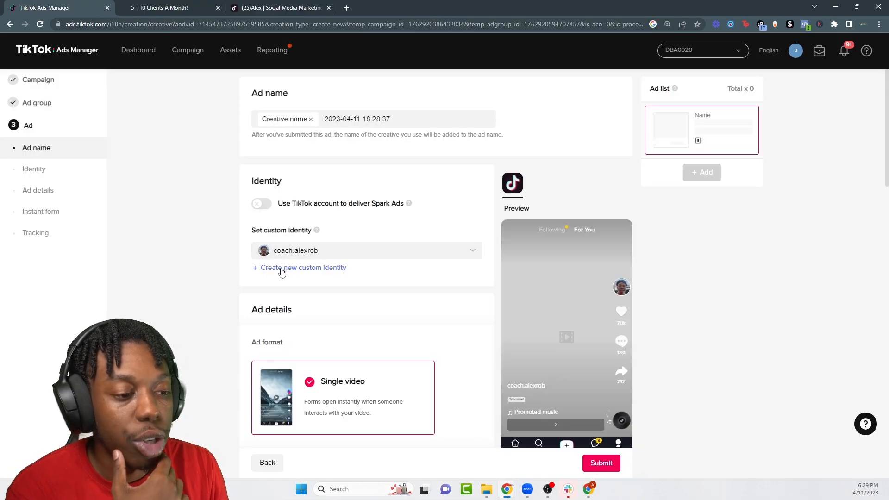
Step: Add three library videos, including the 21-second one and 041-APR2023-ALEX-Ad 1, as ad creatives
click(316, 251)
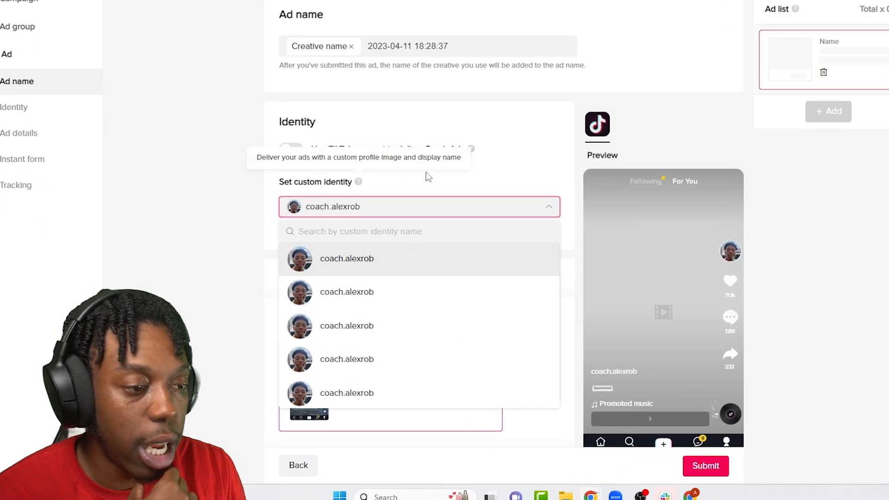
click(428, 178)
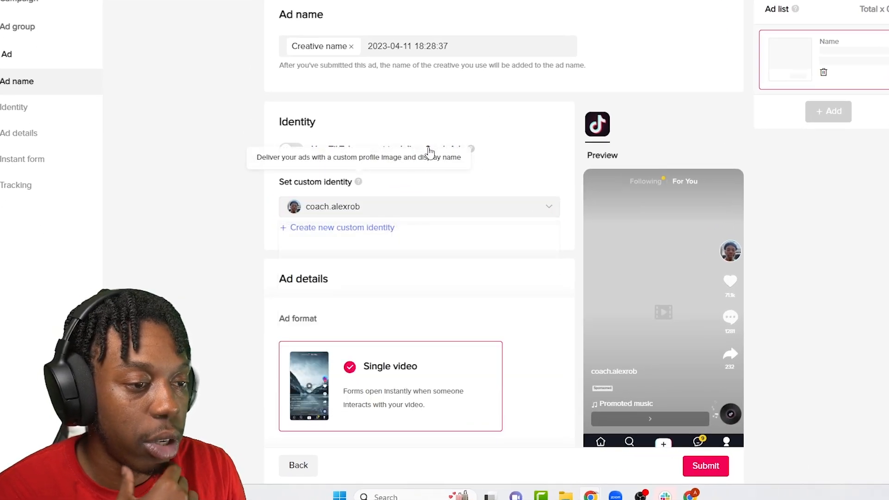
scroll(367, 235, down, 5)
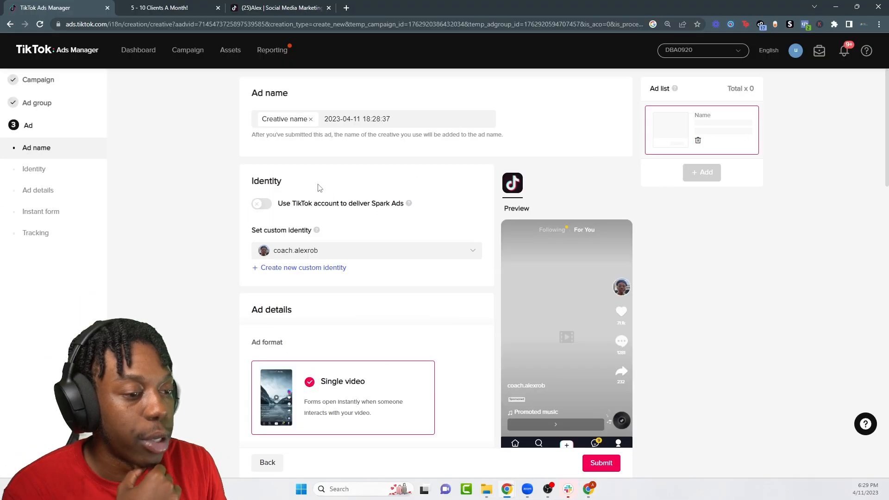
scroll(324, 208, down, 7)
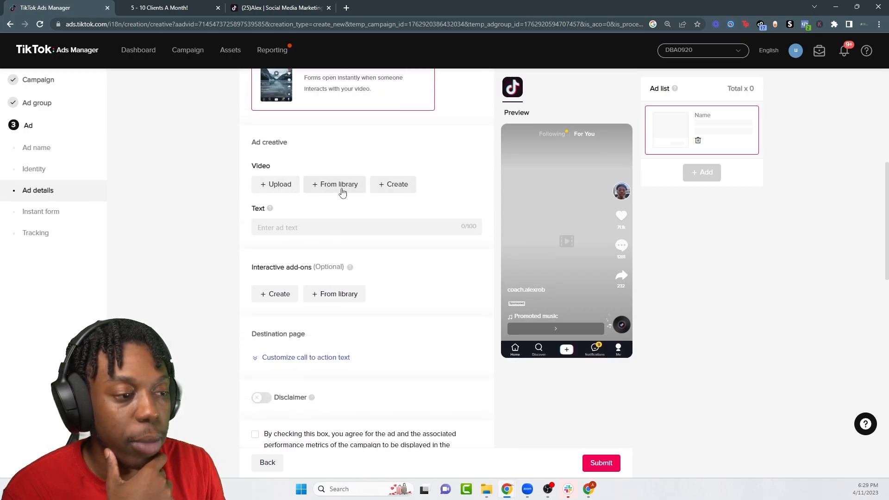
click(350, 186)
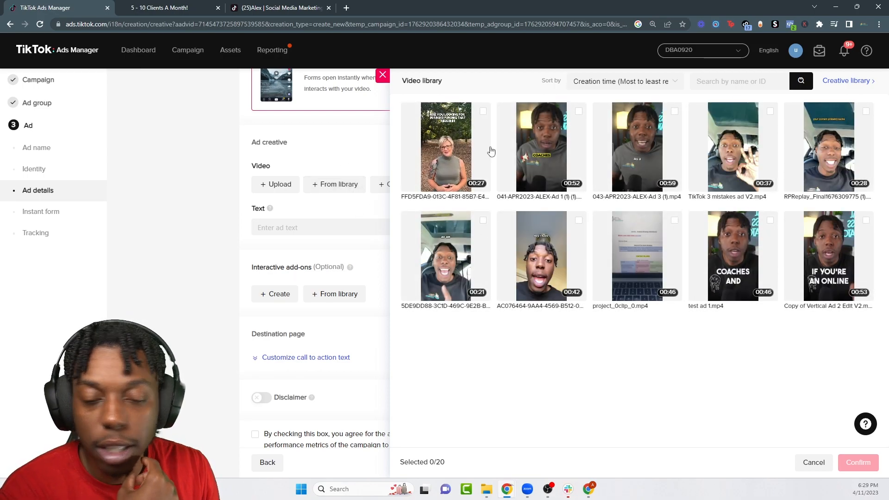
click(483, 221)
click(578, 111)
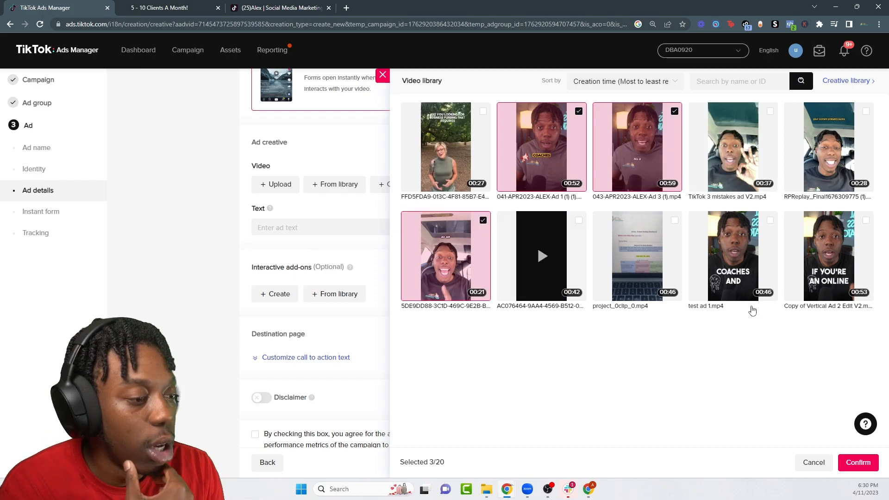
click(844, 459)
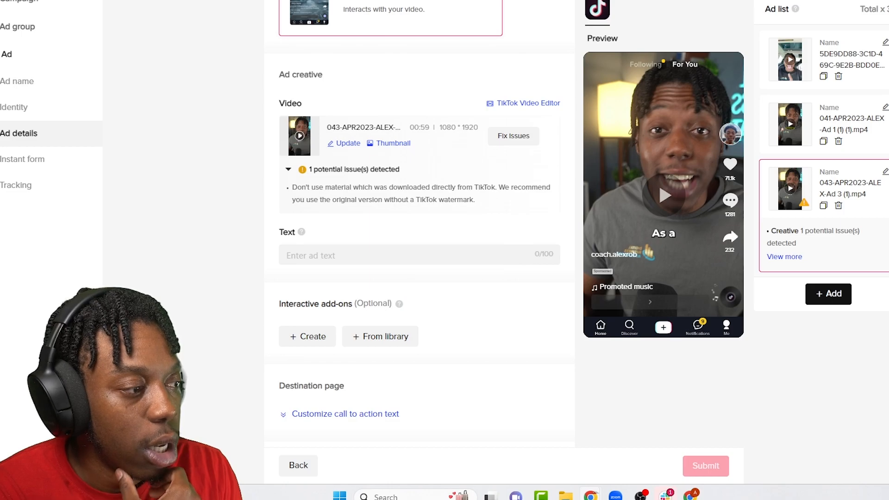
Step: Enter the ad text 'Schedule A Free Roadmap Call Now!' and select it for copying
scroll(419, 222, up, 5)
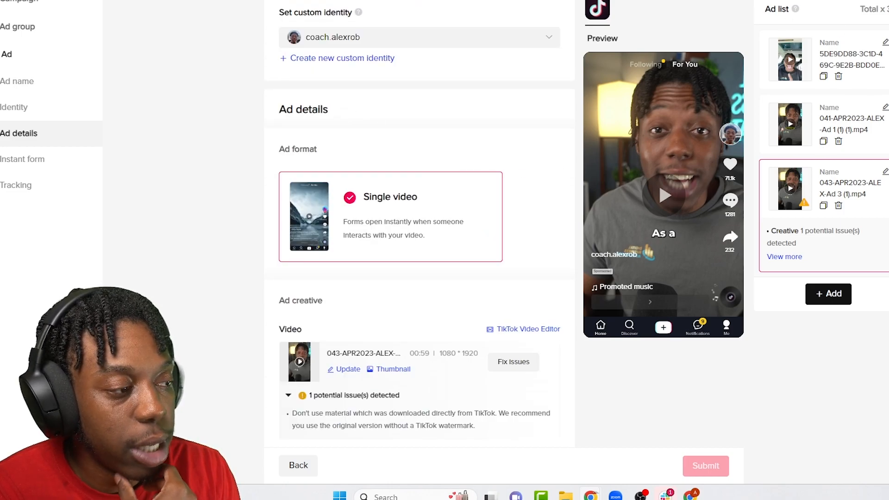
scroll(419, 231, down, 6)
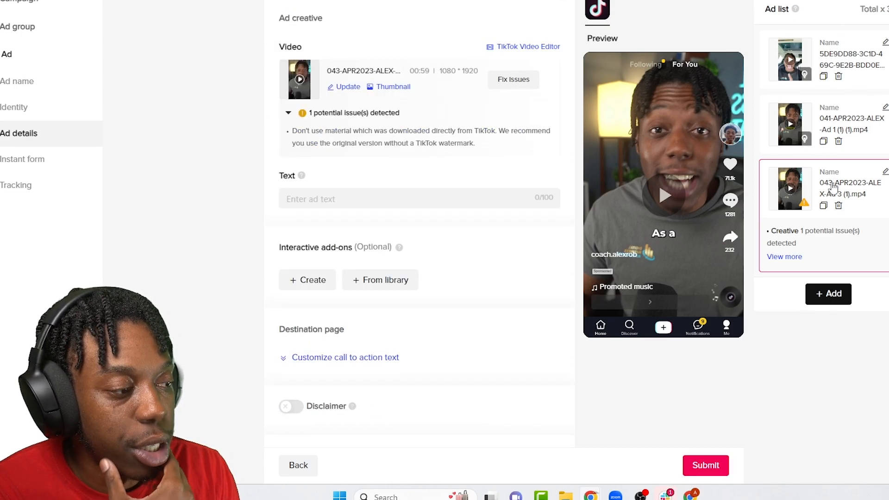
click(321, 196)
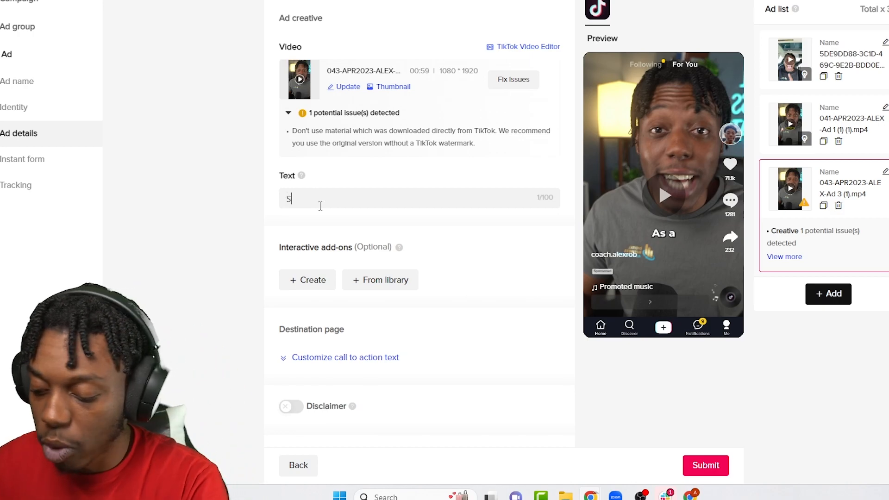
text(Schedu)
text(le A Free Roadmap Call Now!)
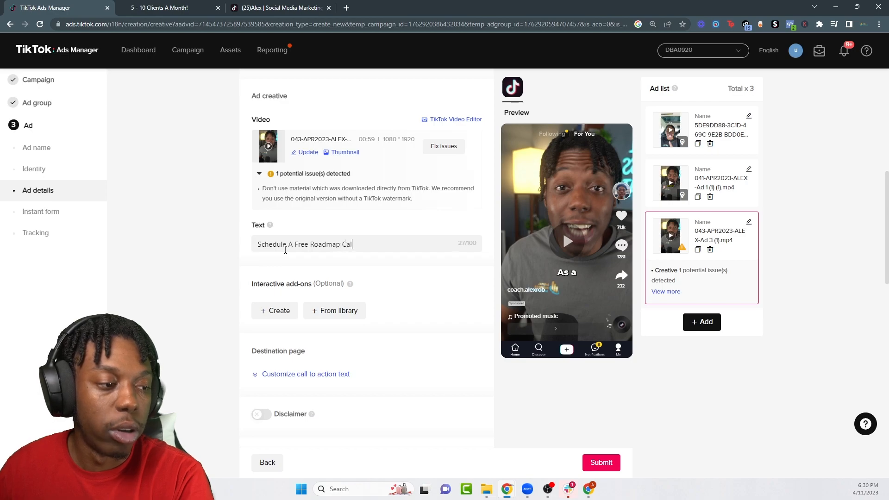
key(ctrl+a)
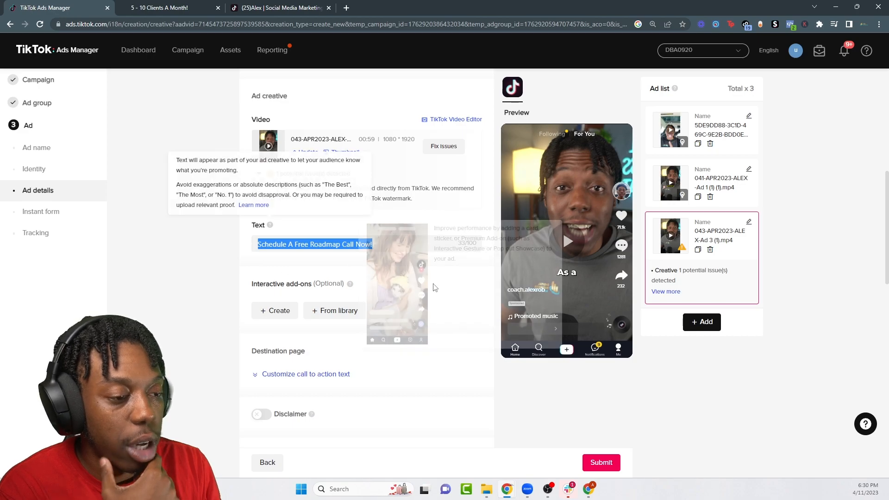
Step: Choose the Short TT Ads Landing Page pixel for the third ad's tracking
scroll(326, 219, up, 10)
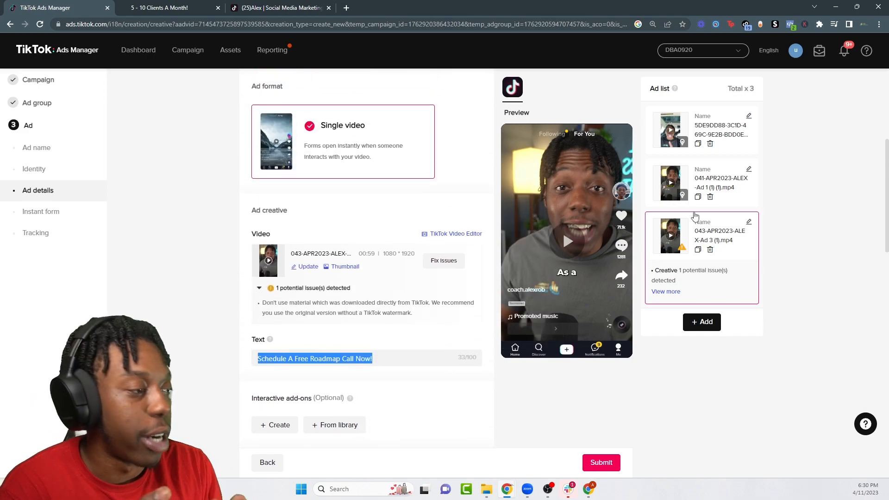
scroll(342, 223, down, 10)
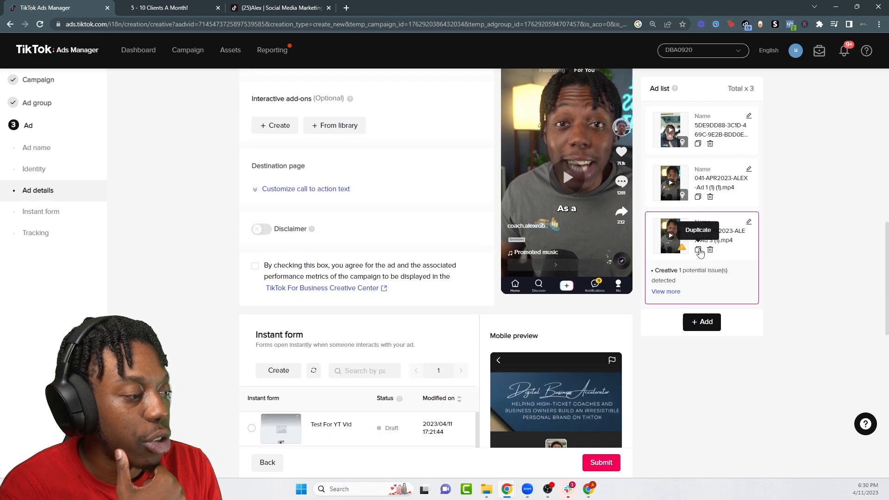
scroll(311, 224, down, 6)
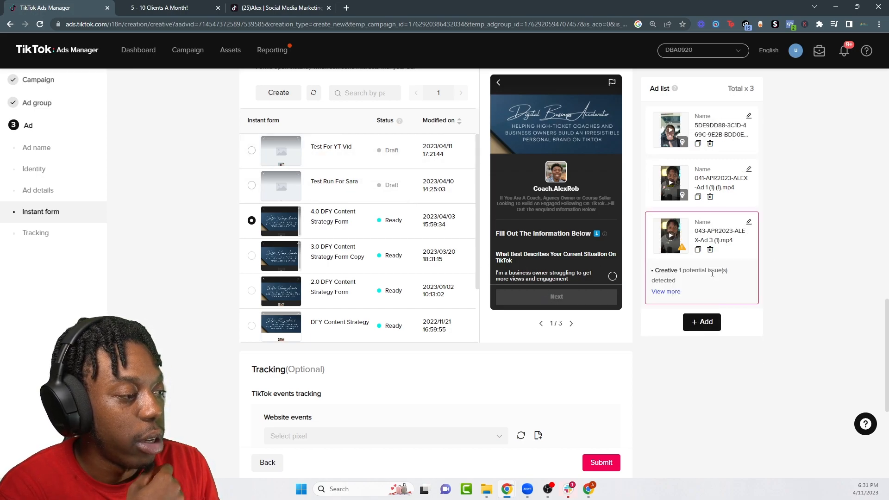
scroll(449, 235, up, 5)
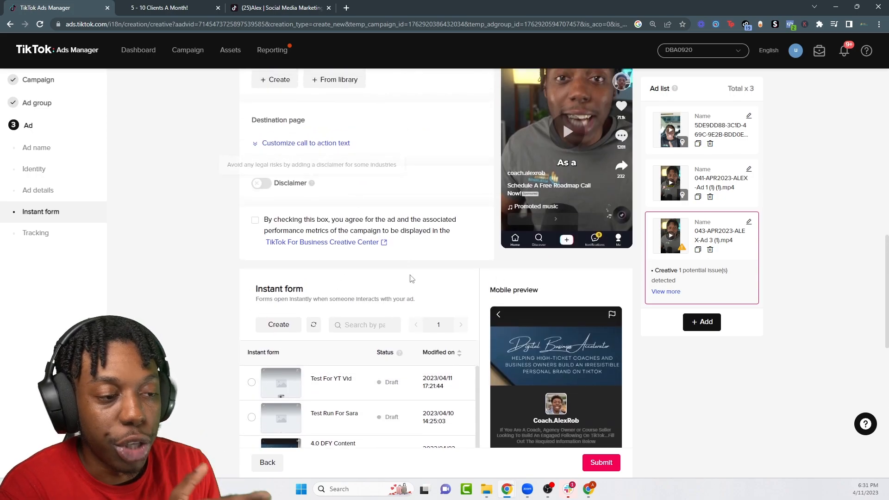
scroll(410, 276, up, 5)
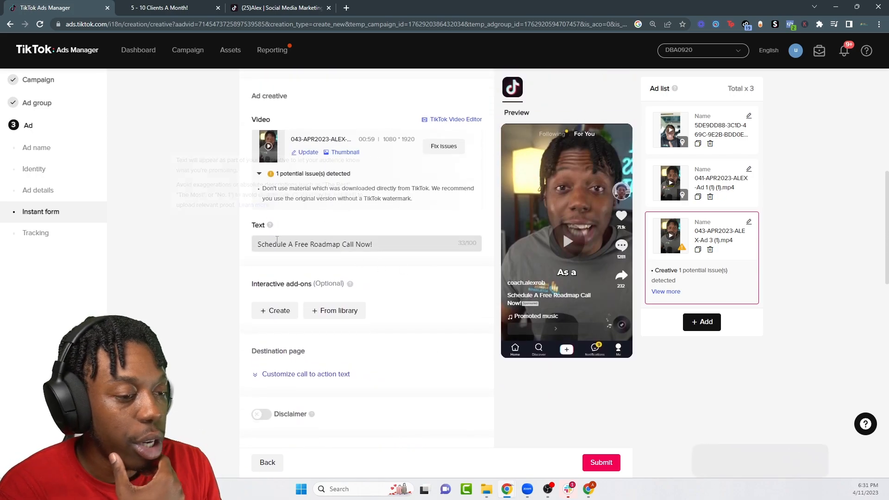
scroll(354, 283, up, 7)
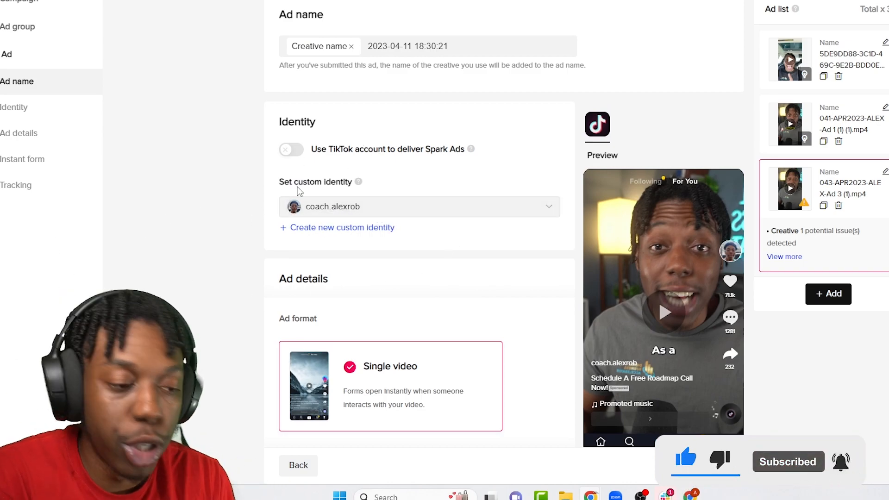
scroll(311, 200, down, 6)
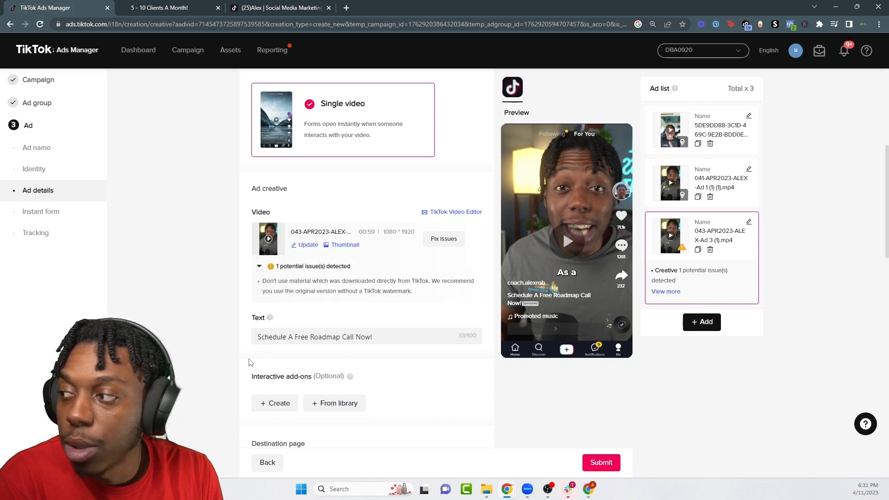
scroll(379, 245, down, 10)
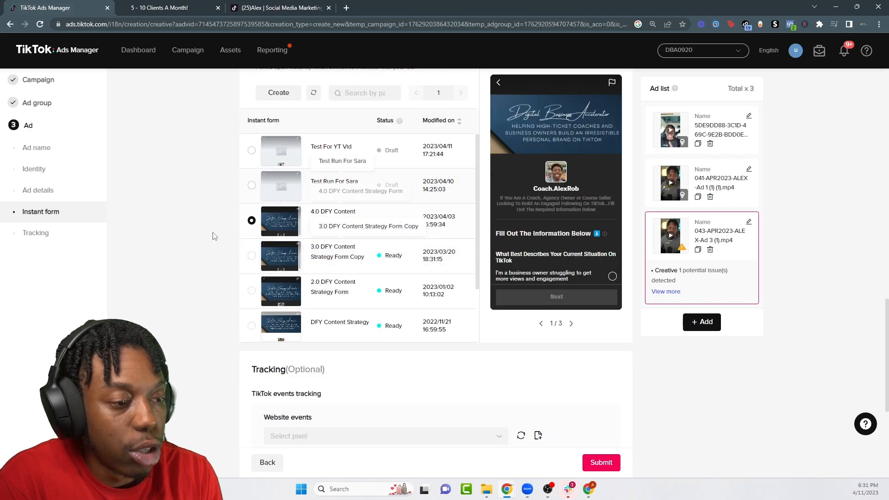
scroll(567, 179, down, 6)
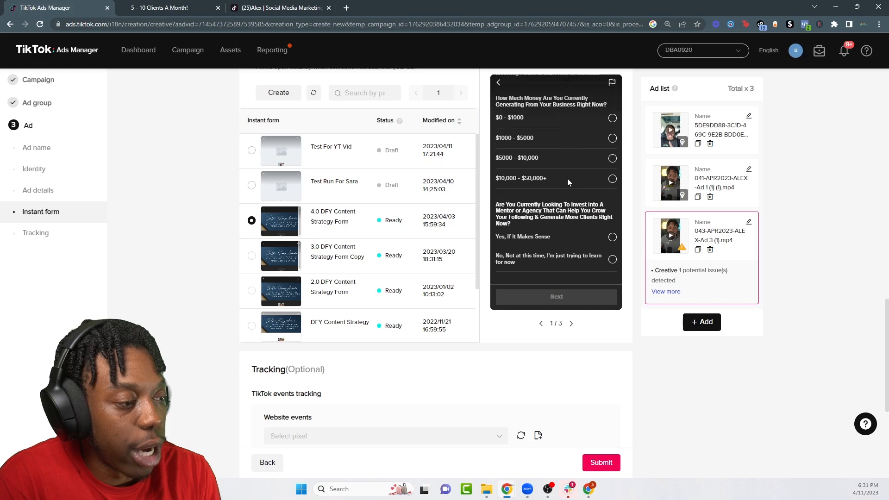
scroll(464, 204, down, 5)
click(305, 200)
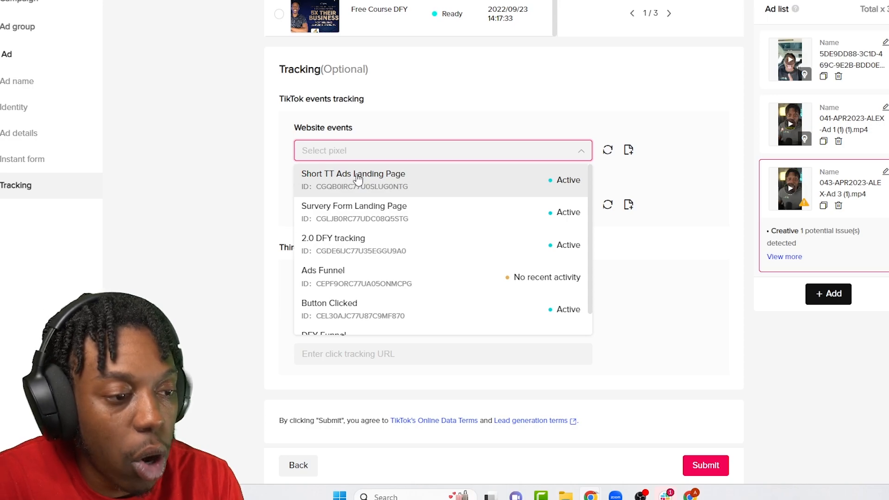
click(439, 181)
scroll(489, 388, up, 10)
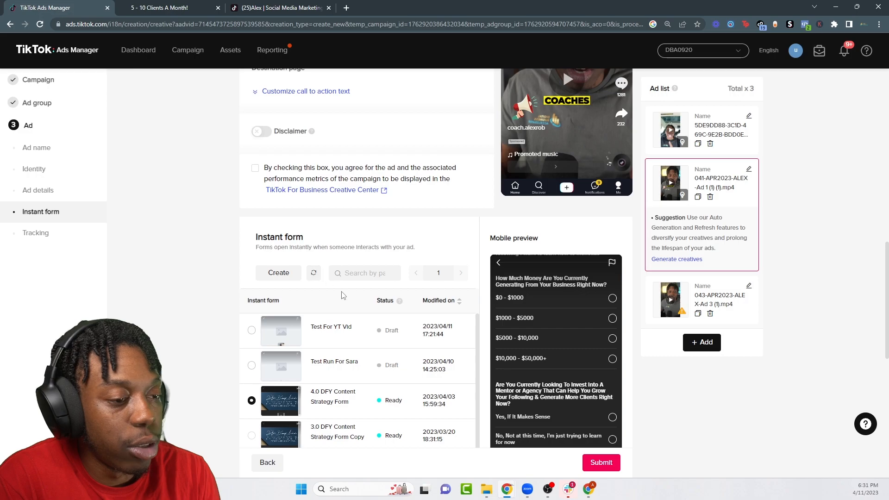
scroll(343, 295, up, 8)
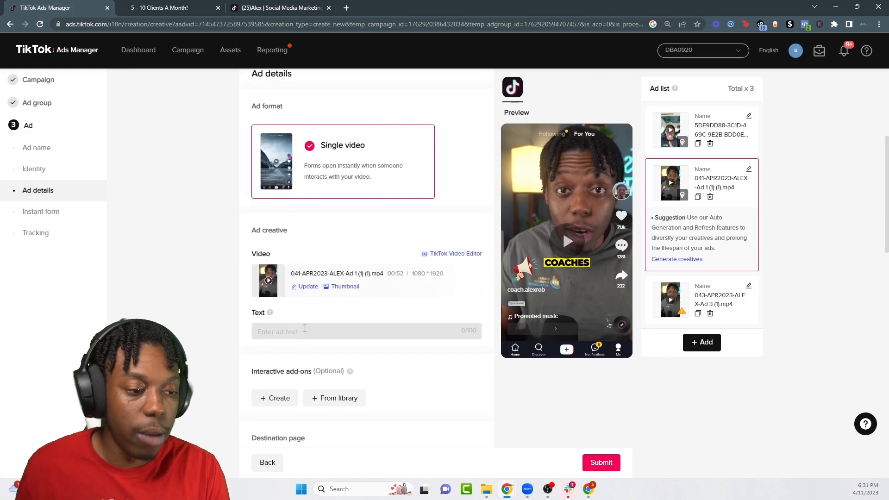
Step: Paste 'Schedule A Free Roadmap Call Now!' as the second ad's text
click(304, 329)
text(Schedule A Free Roadmap Call Now!)
scroll(338, 281, up, 4)
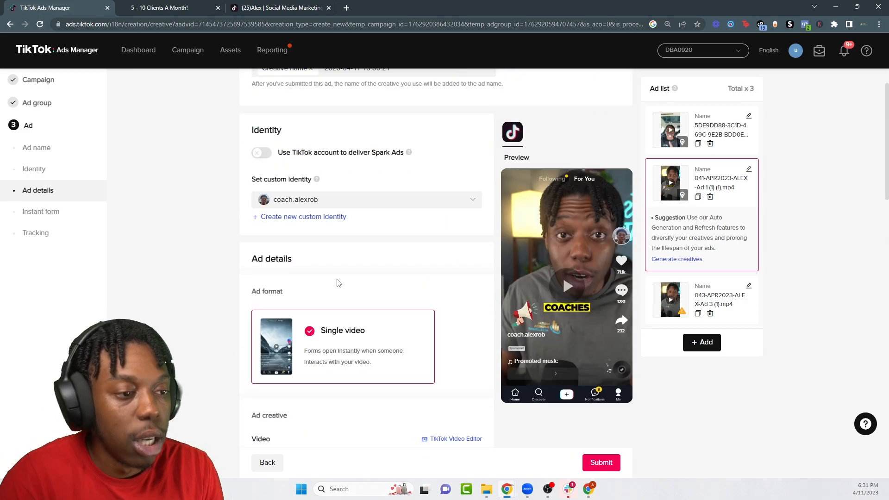
scroll(353, 282, down, 3)
scroll(325, 271, down, 5)
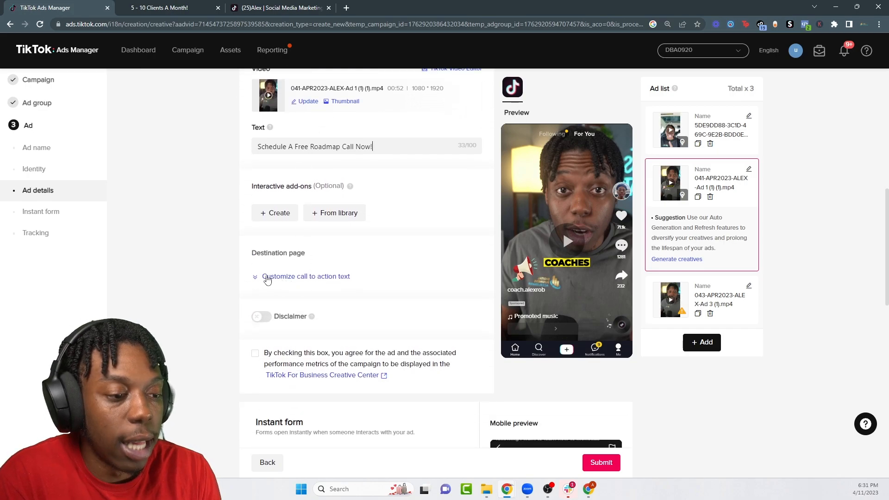
Step: Set the second ad's call to action to Standard with the Learn more label
click(305, 276)
scroll(283, 269, down, 2)
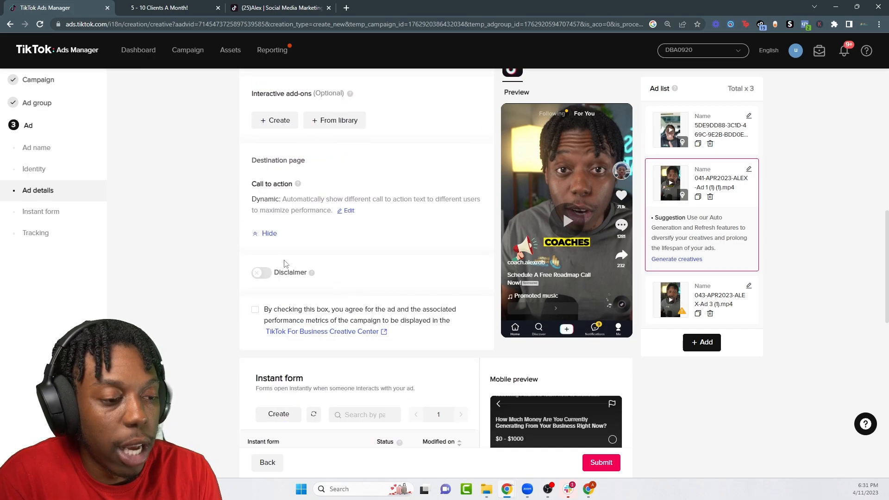
click(349, 214)
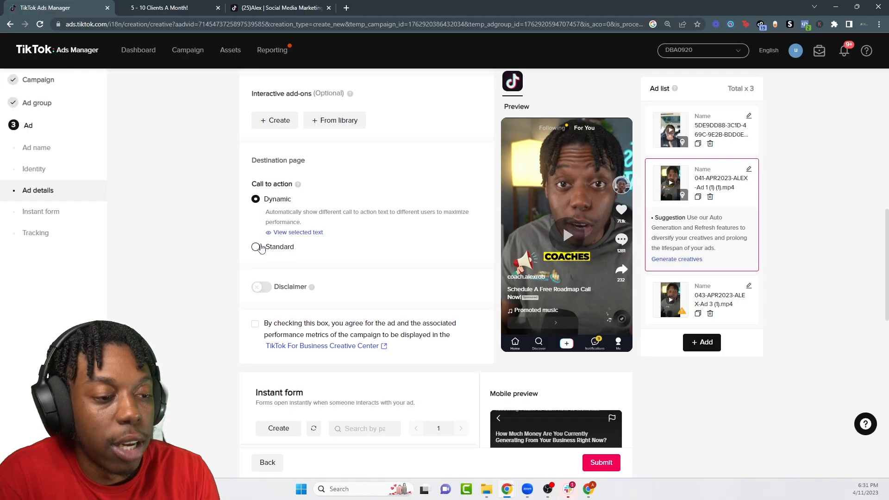
click(389, 245)
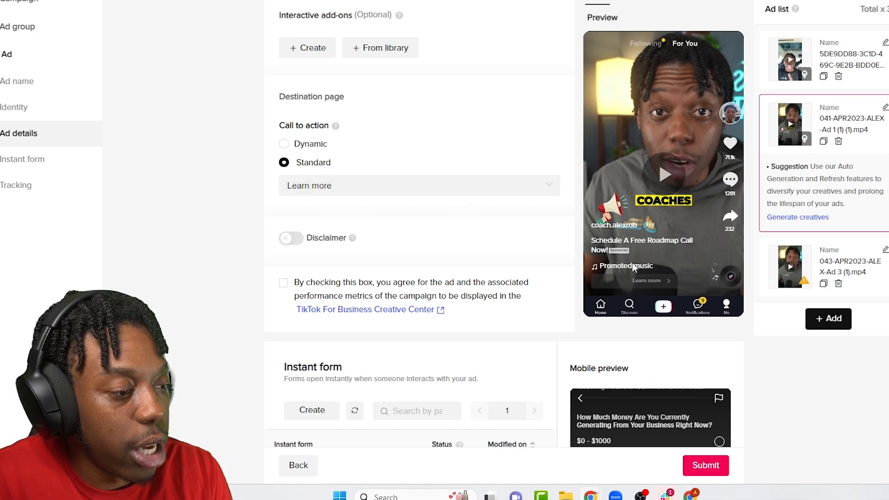
click(329, 192)
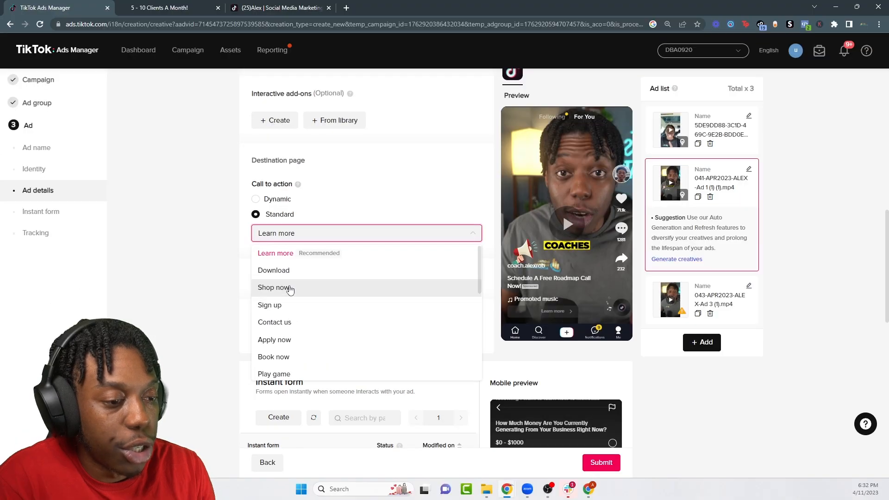
key(Return)
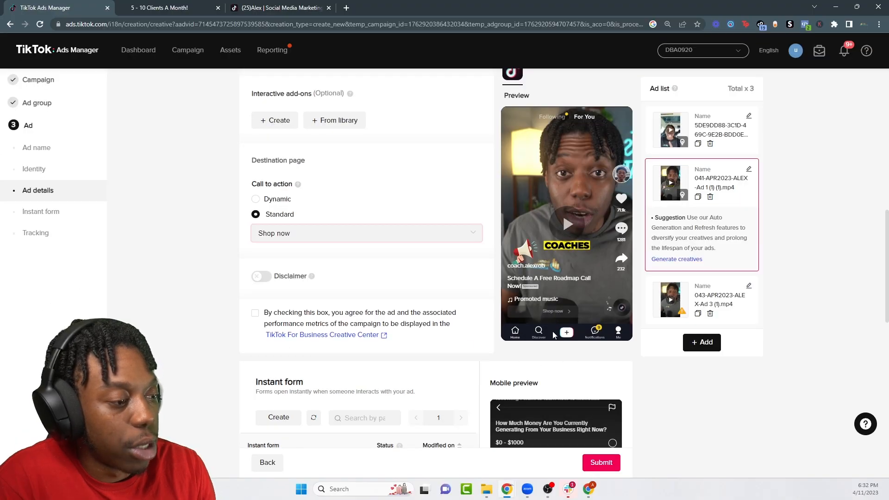
click(314, 241)
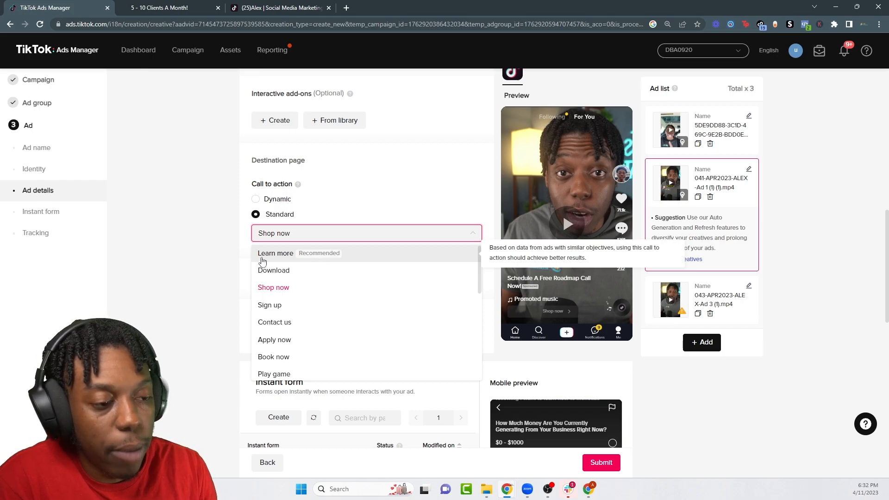
key(Return)
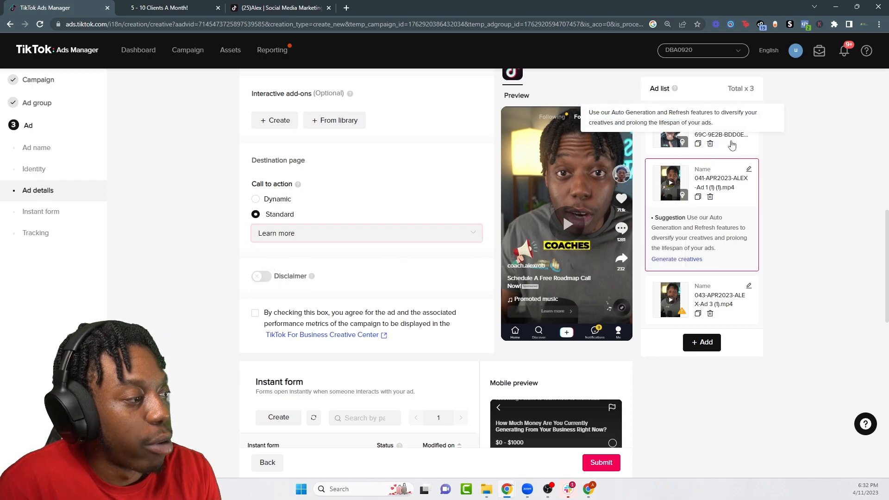
Step: Rename the first ad to 'Ad #1 - Coaches & Consultants', replacing the auto-generated date
click(650, 148)
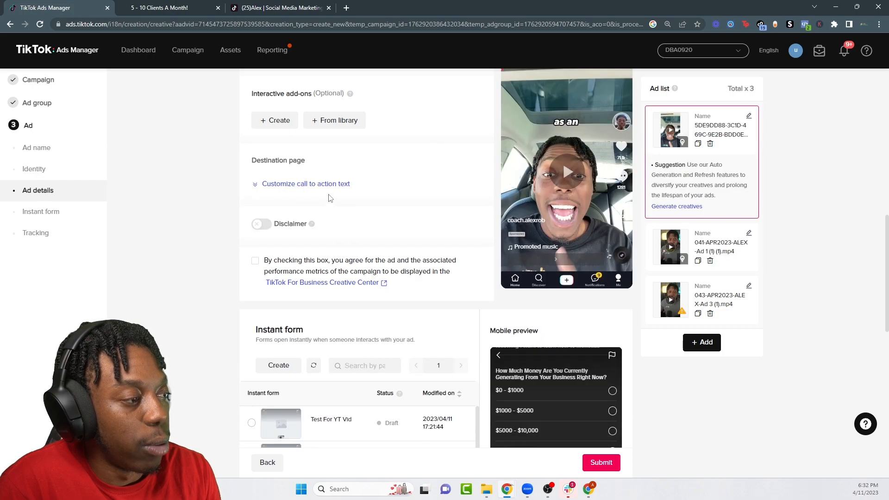
scroll(330, 192, up, 10)
drag(413, 116, 332, 124)
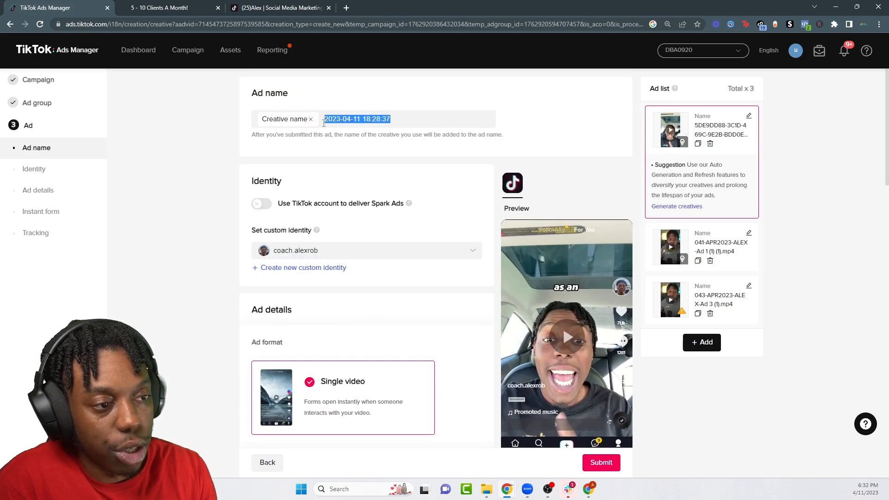
text(Ad #1 - Coaches & Consultants)
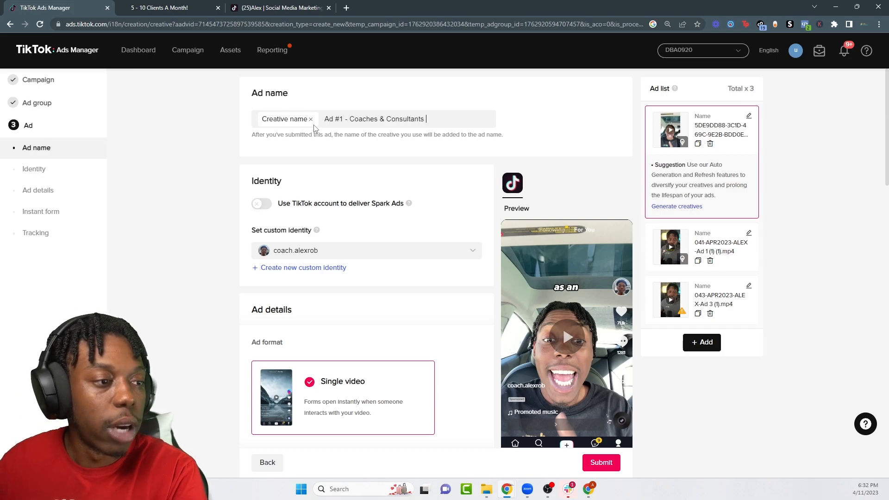
scroll(394, 164, down, 1)
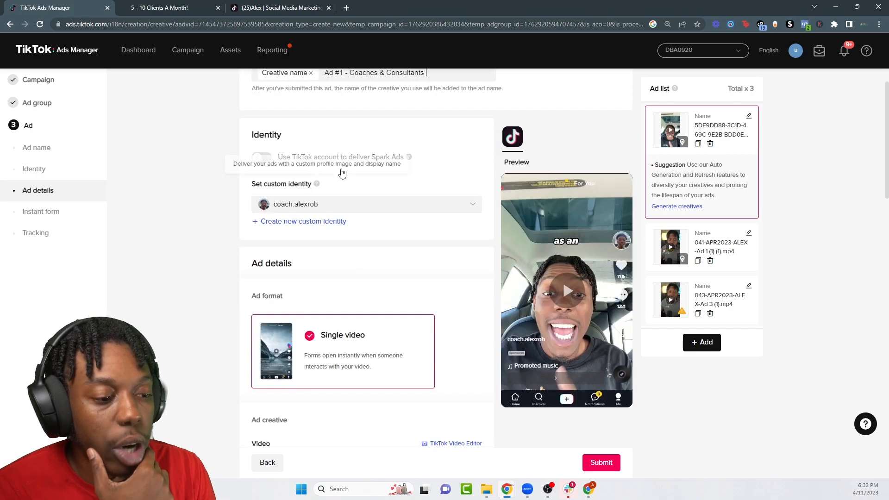
scroll(291, 241, down, 7)
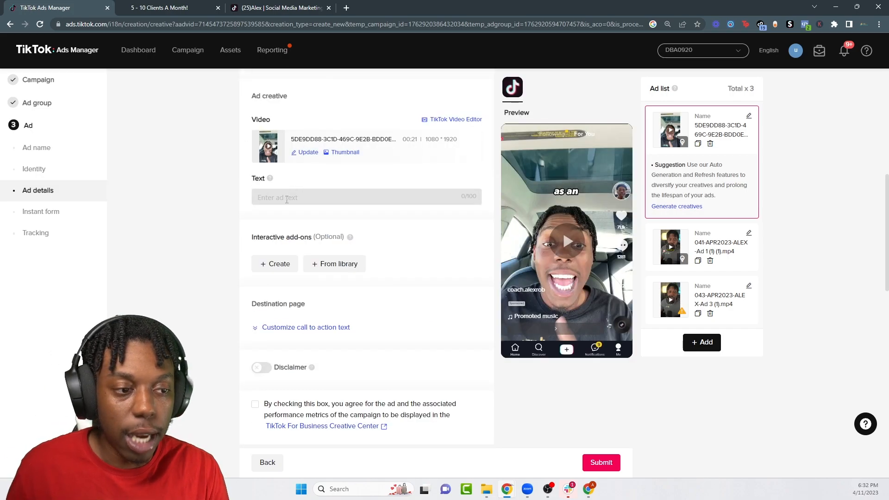
Step: Paste the roadmap-call text into the first ad and give it a Standard Learn more call to action
click(287, 197)
text(Schedule A Free Roadmap Call Now!)
scroll(286, 222, down, 2)
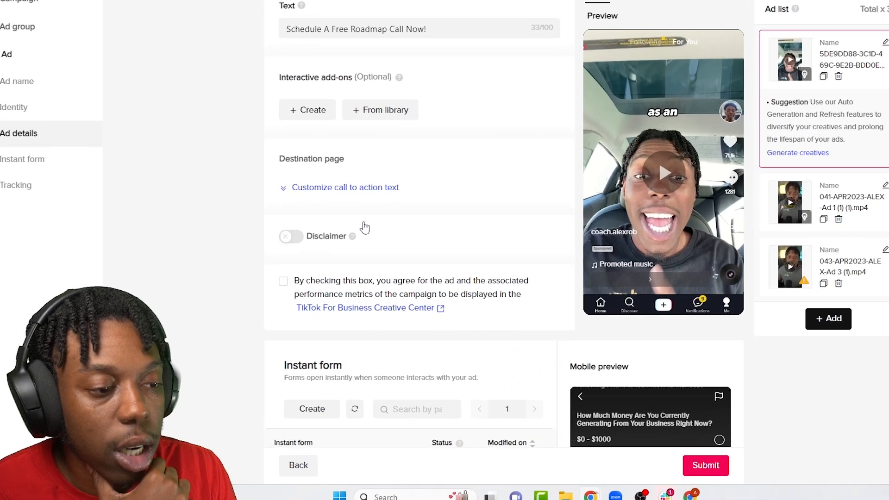
click(301, 236)
click(396, 220)
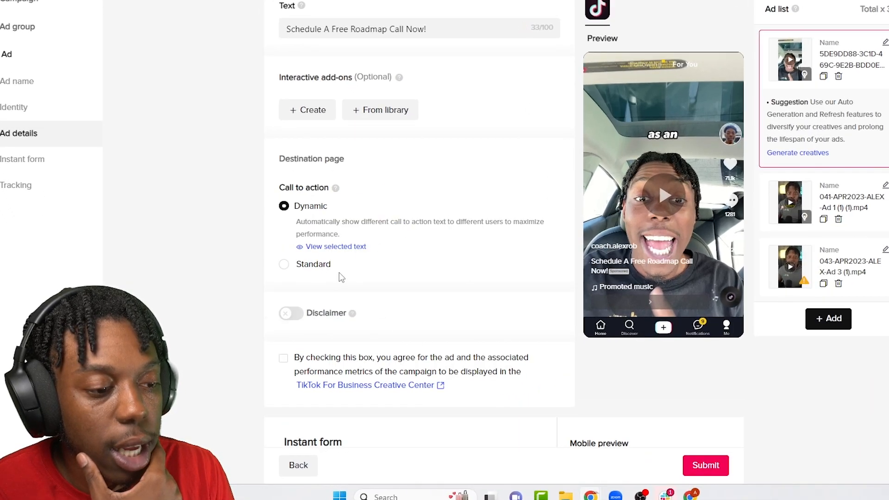
click(314, 264)
scroll(338, 292, down, 6)
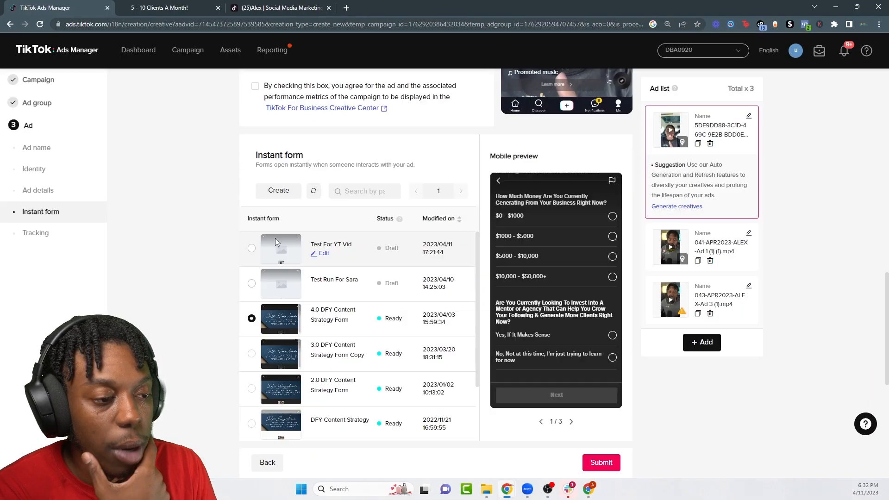
scroll(353, 305, up, 3)
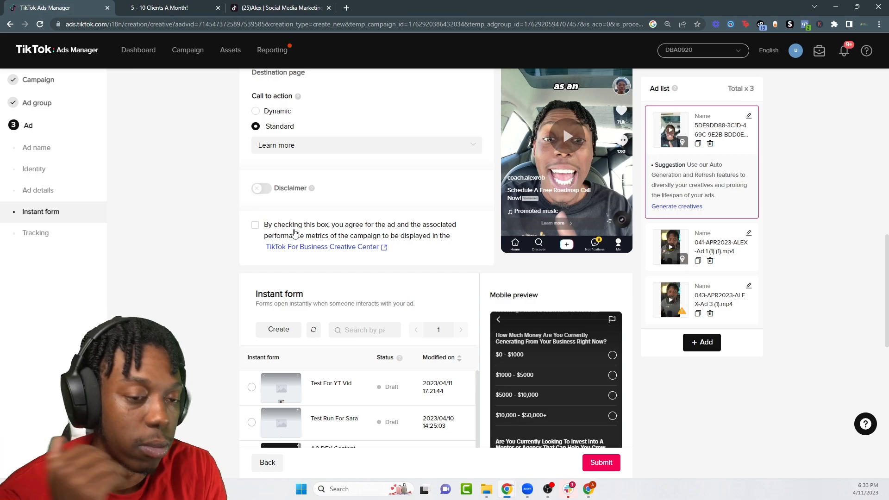
Step: Track website events with the Short TT Ads Landing Page pixel
scroll(294, 232, down, 6)
scroll(358, 194, down, 2)
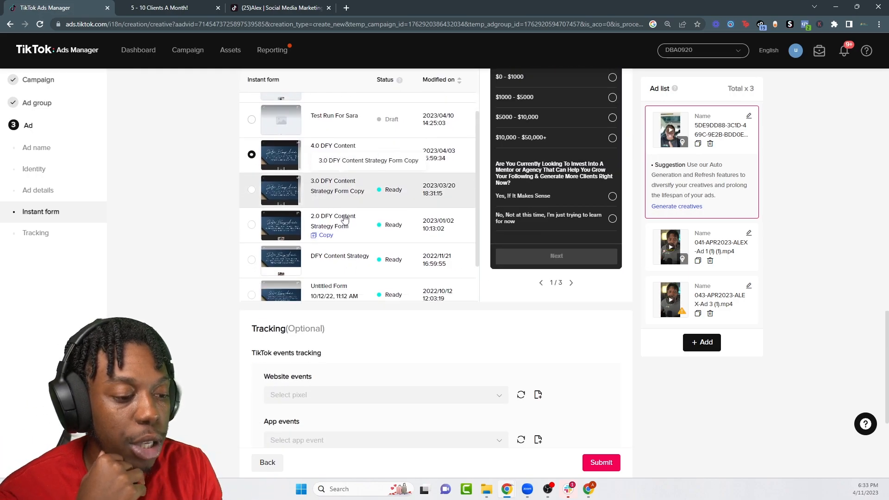
scroll(381, 350, down, 3)
click(297, 209)
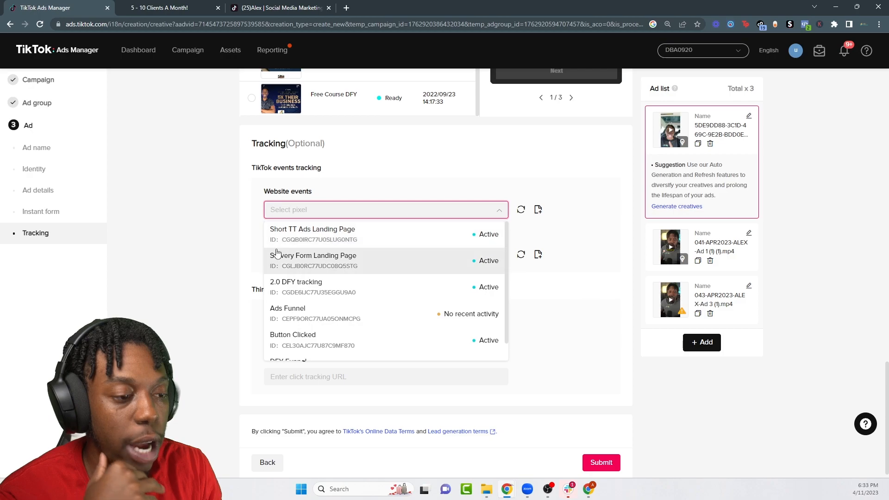
click(598, 223)
Step: Submit and confirm the lead generation ad, then go to the instant form library
scroll(448, 343, up, 8)
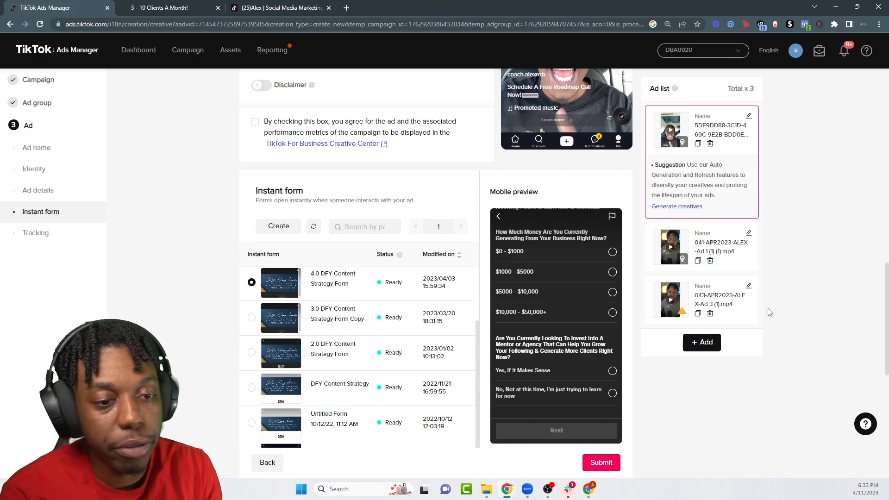
scroll(551, 347, down, 3)
scroll(550, 352, up, 15)
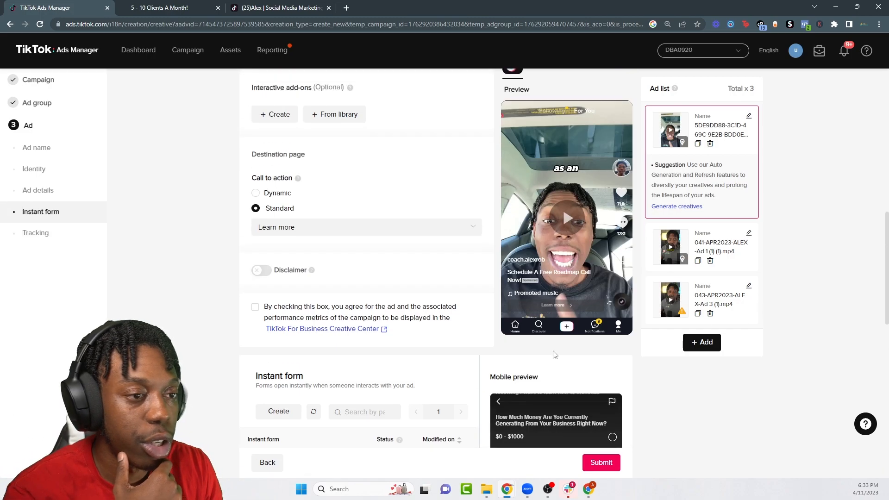
scroll(583, 388, up, 1)
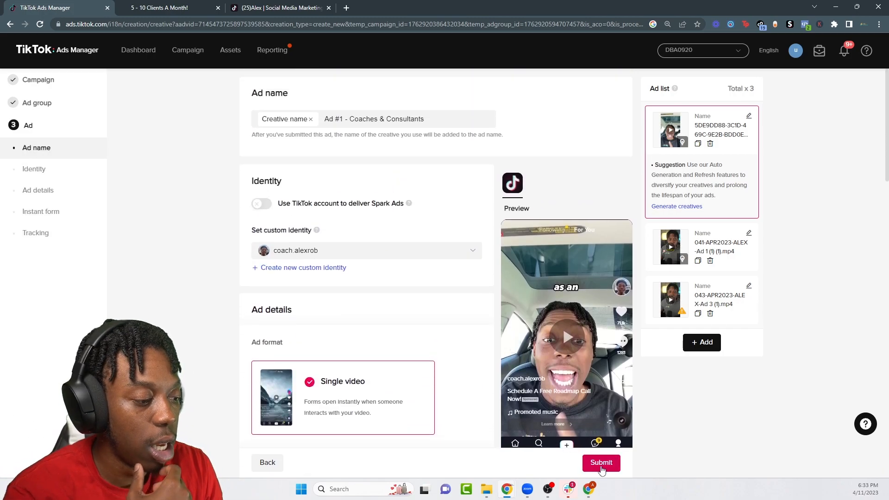
scroll(555, 370, down, 15)
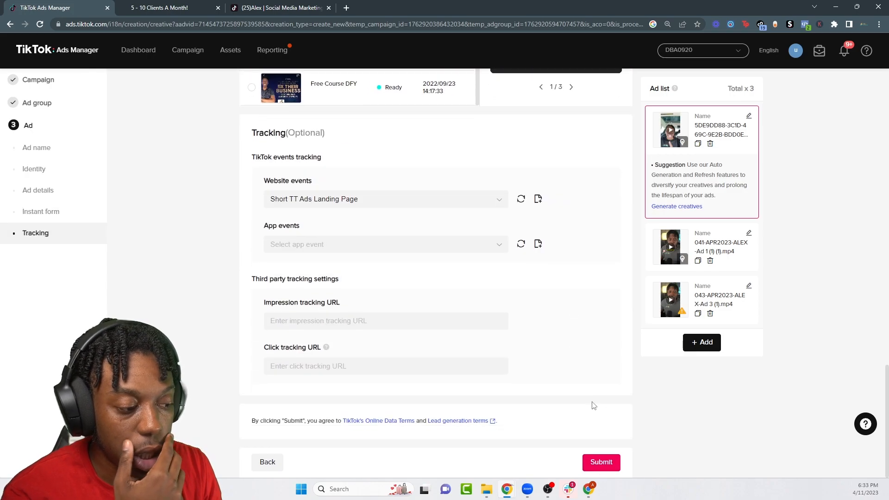
click(601, 462)
click(532, 284)
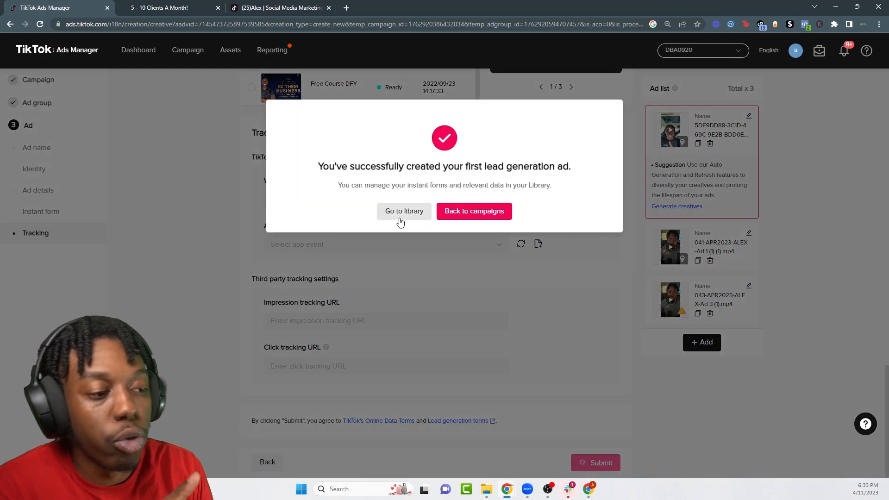
click(401, 214)
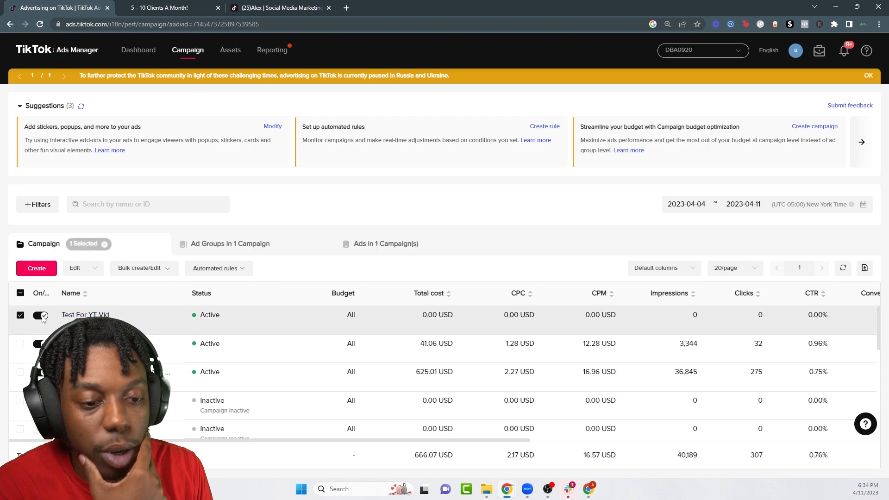
Step: Switch off Test For YT Vid and start copying its Open Stack | US | Age:25+ ad group
click(40, 315)
click(99, 314)
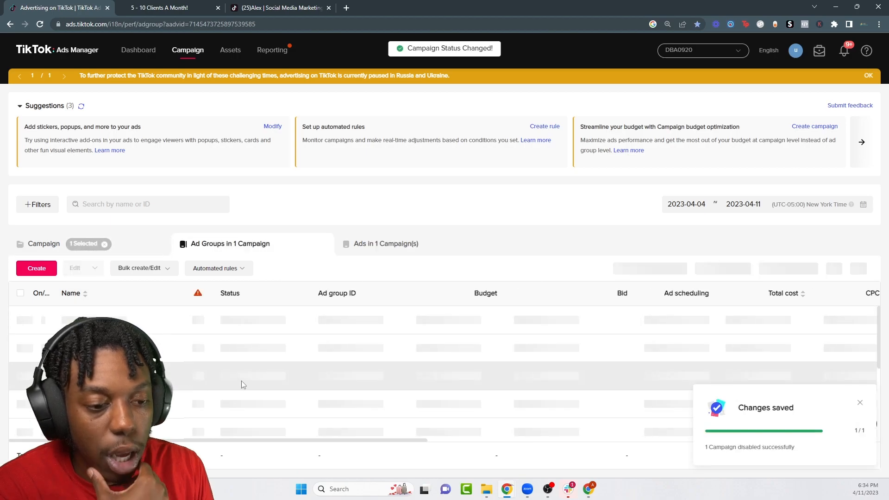
click(20, 105)
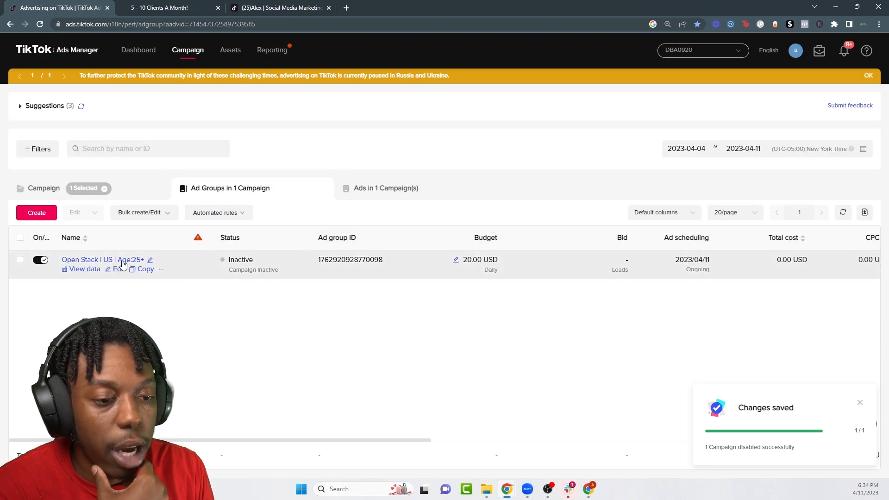
click(143, 269)
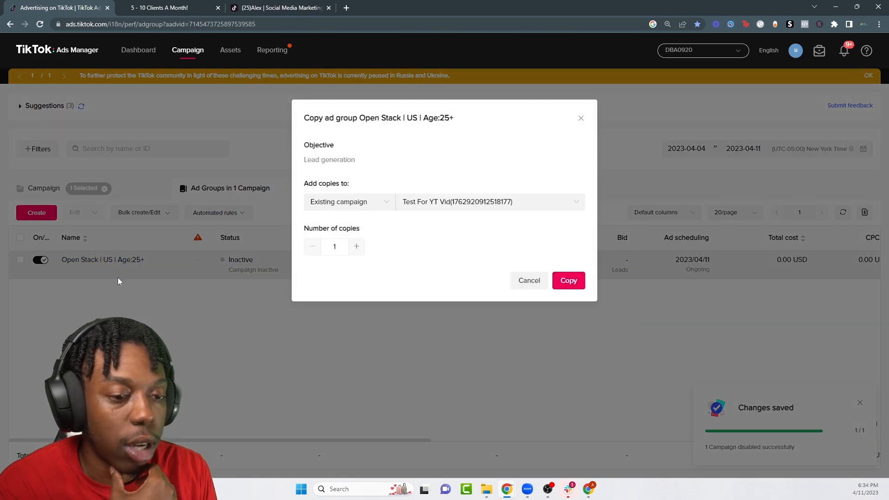
Step: Duplicate the ad group in the same campaign as 'Interest Targeting| Business | US | Age:25+-1'
click(569, 280)
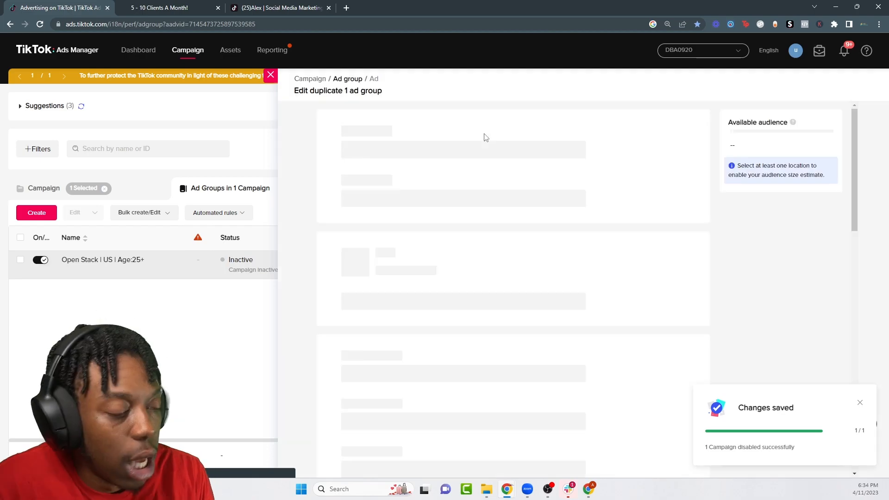
drag(385, 149, 345, 152)
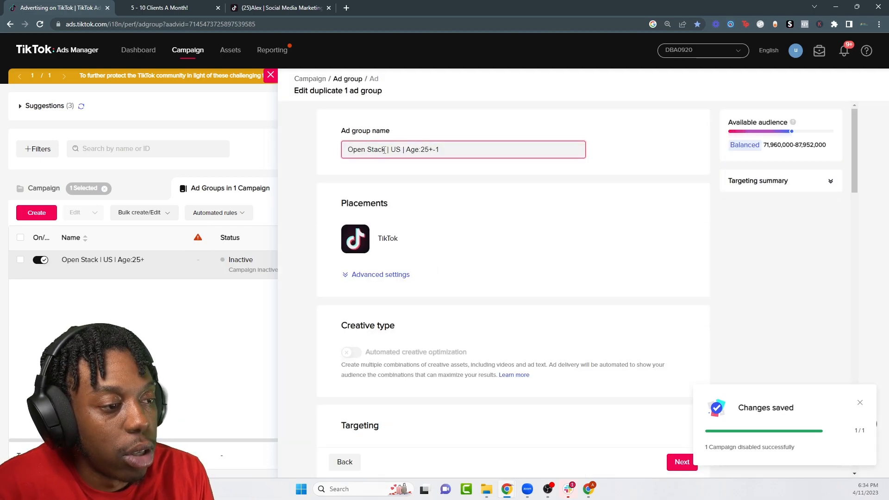
text(Interest Targeting|)
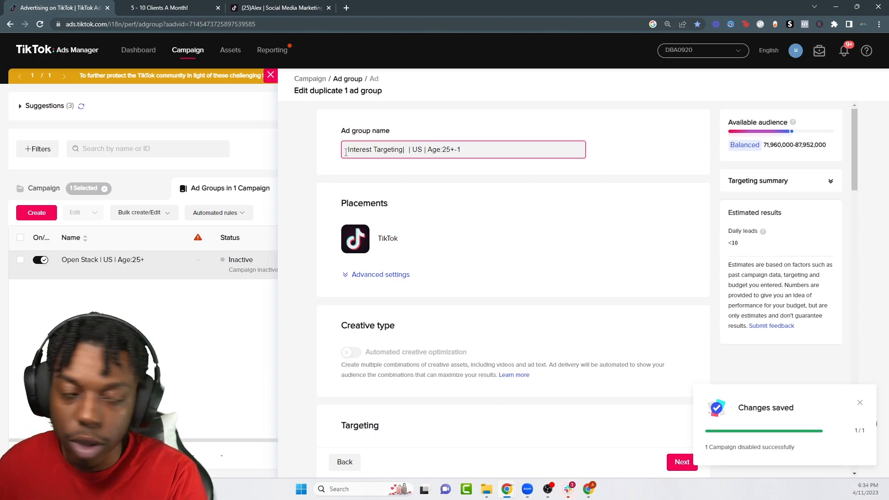
text( Business)
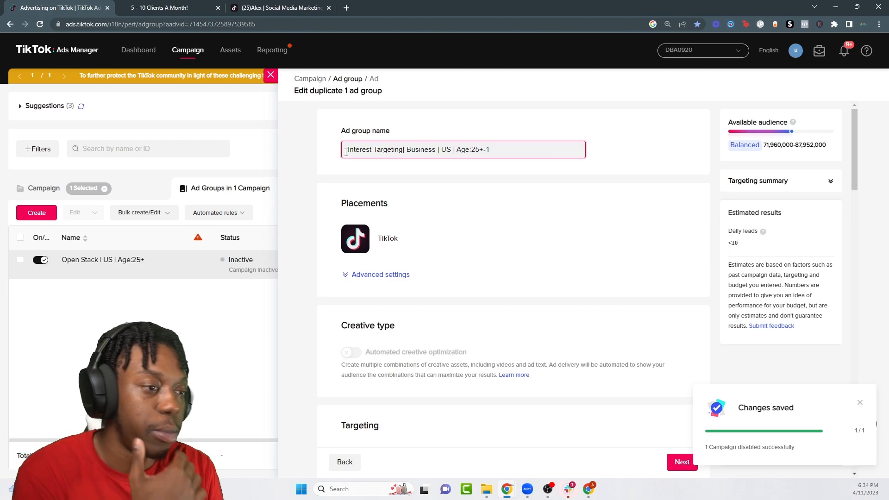
scroll(463, 199, down, 8)
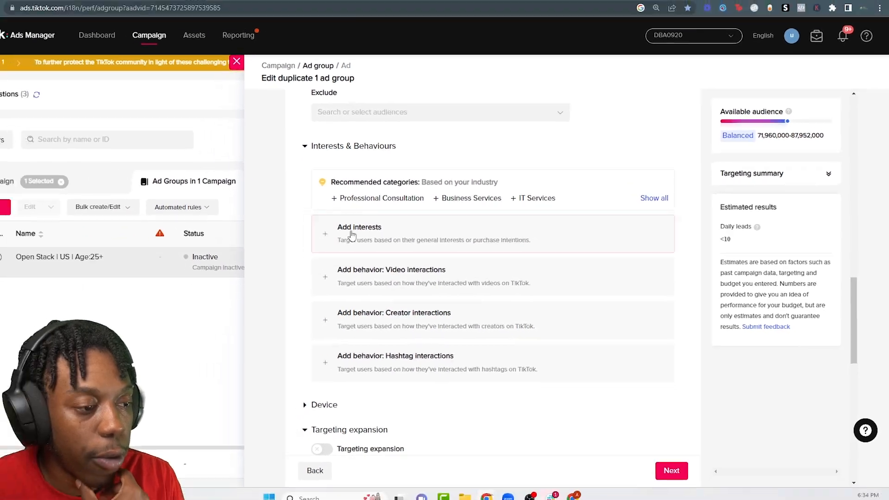
click(352, 235)
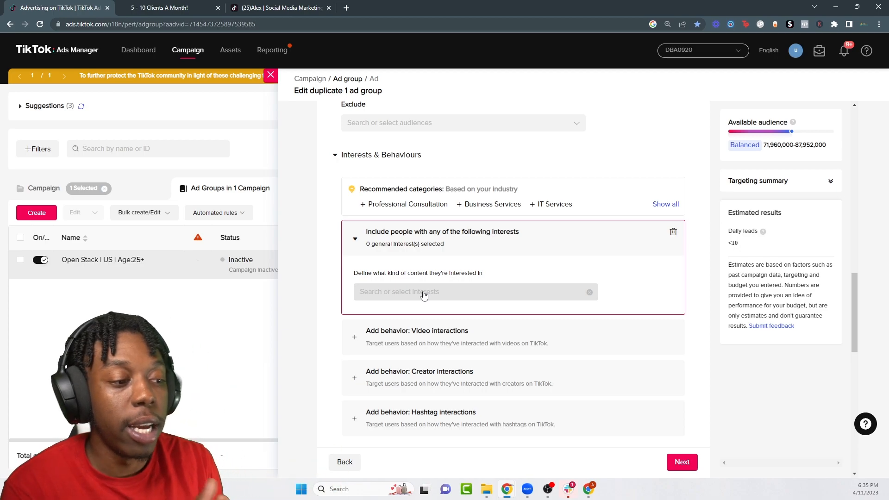
click(423, 293)
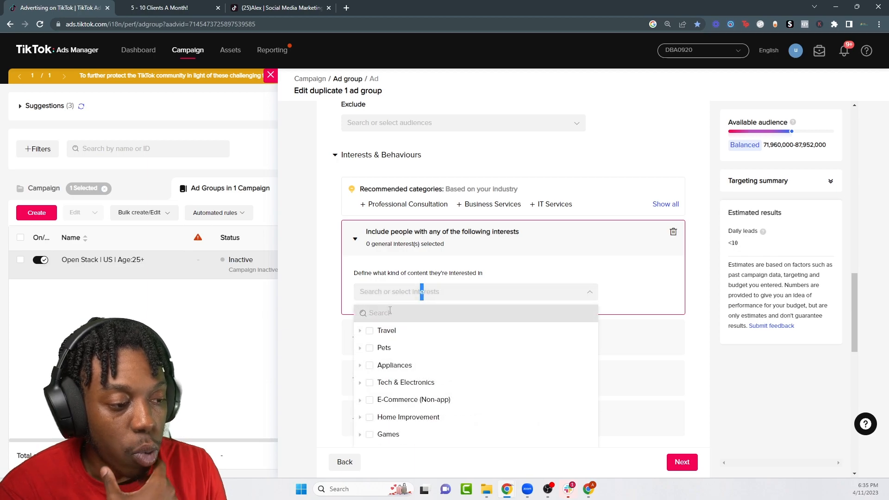
click(394, 314)
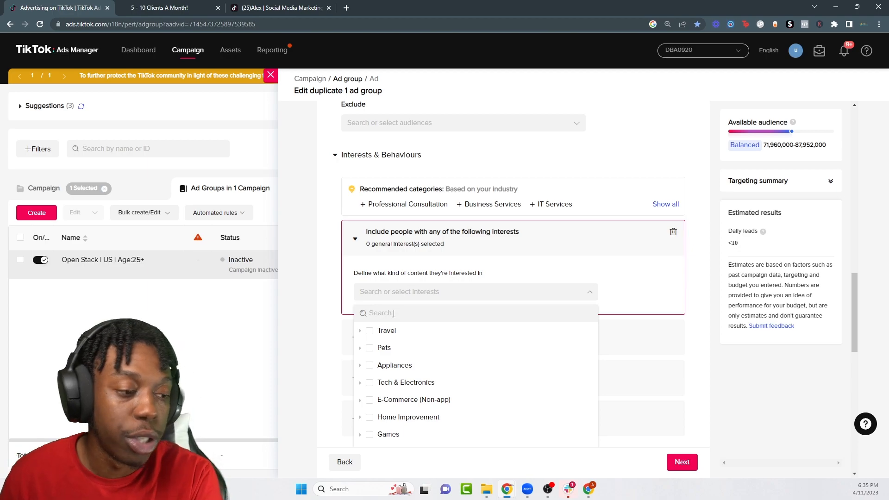
text(business)
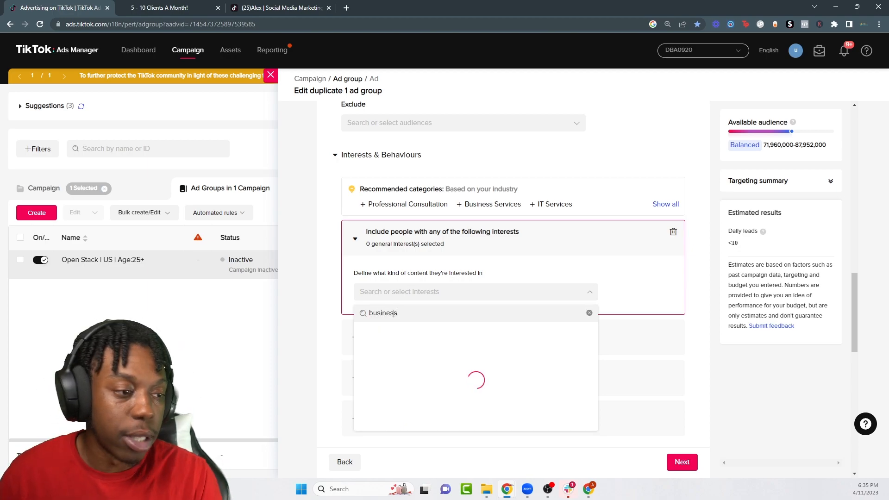
scroll(365, 338, down, 5)
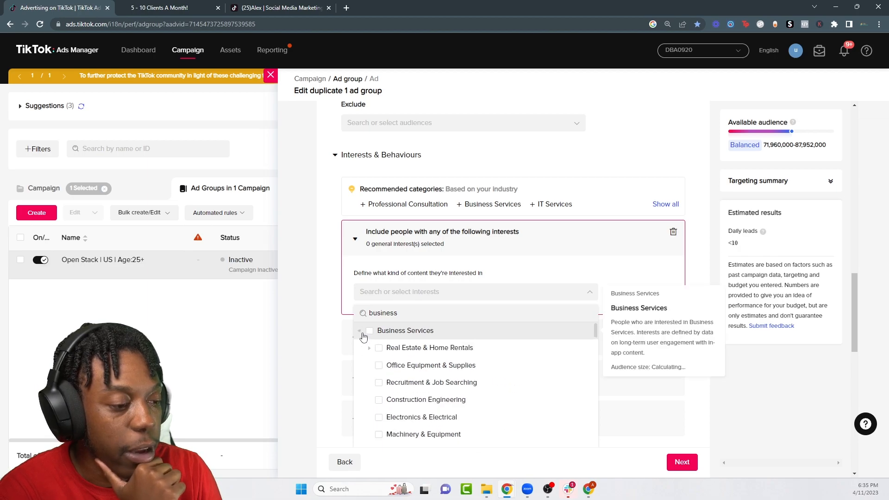
scroll(458, 352, up, 1)
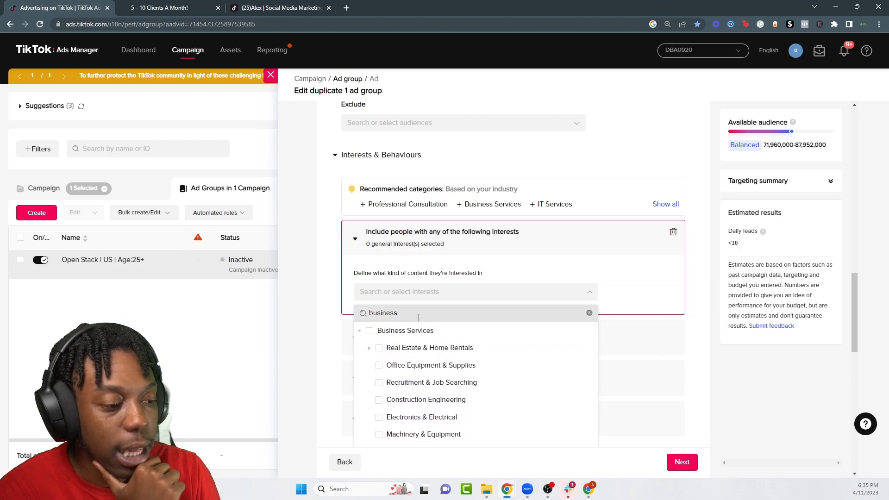
scroll(416, 390, down, 4)
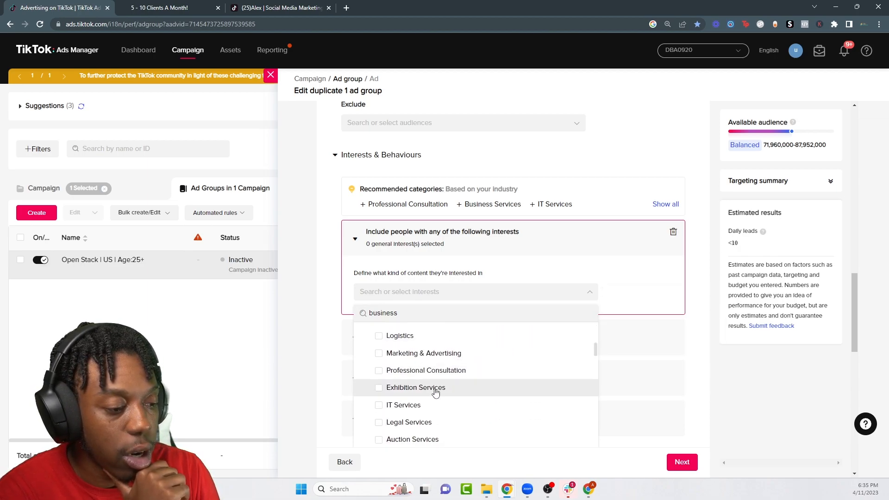
click(379, 353)
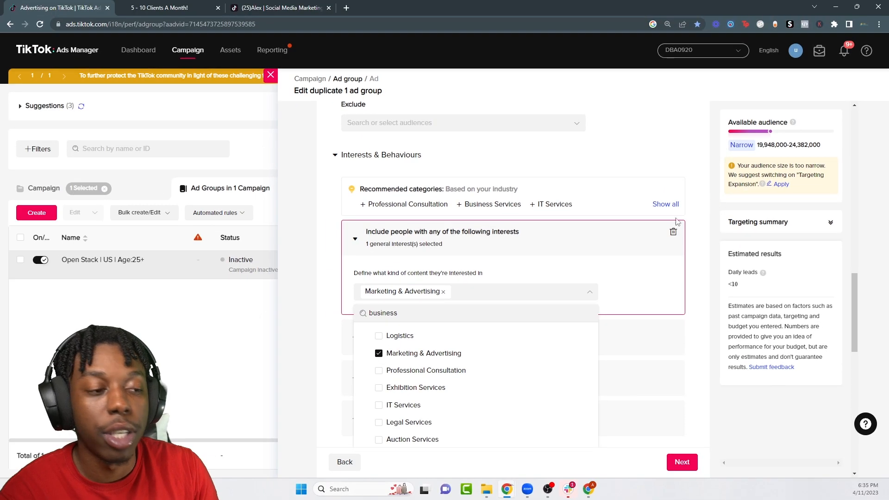
click(600, 256)
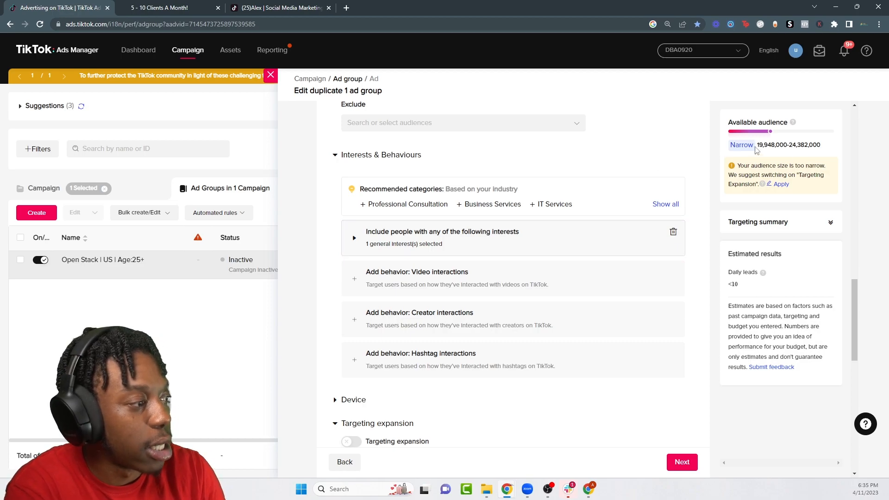
click(375, 247)
click(443, 293)
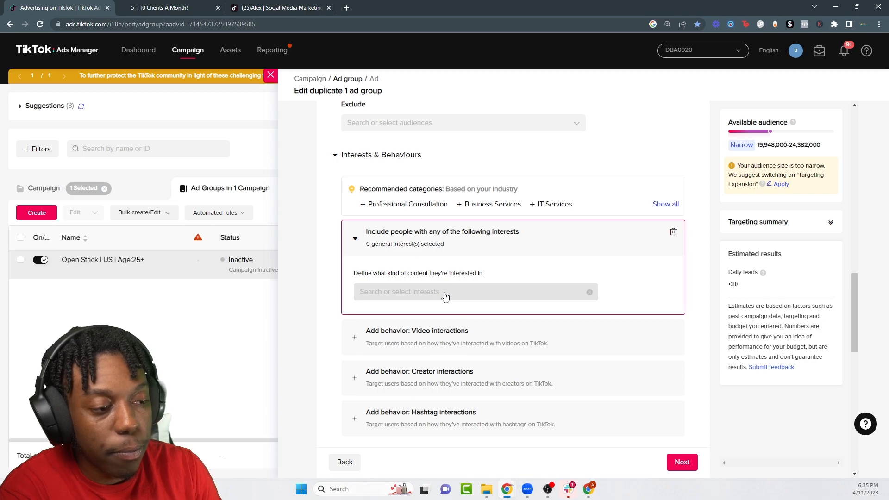
Step: Search 'boac' and add Fitness coach, Business coaching, Coaching and Online coach as interests
click(444, 294)
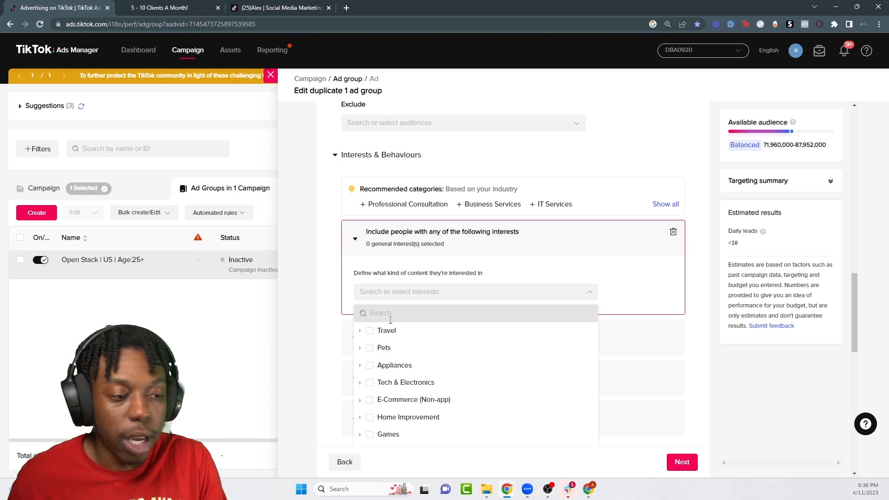
click(392, 319)
text(business)
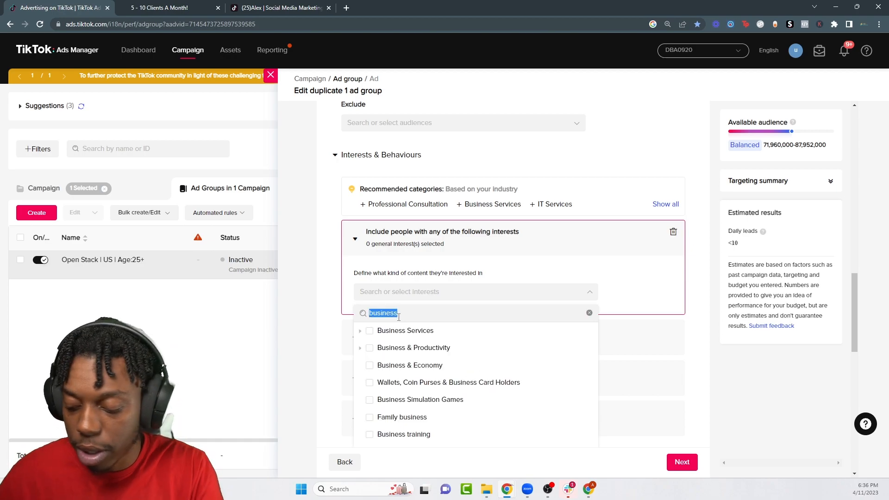
text(oach)
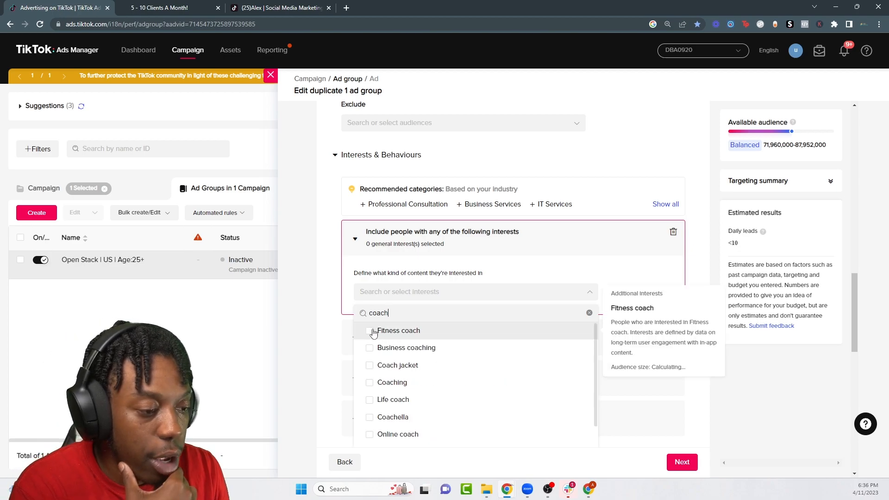
click(370, 332)
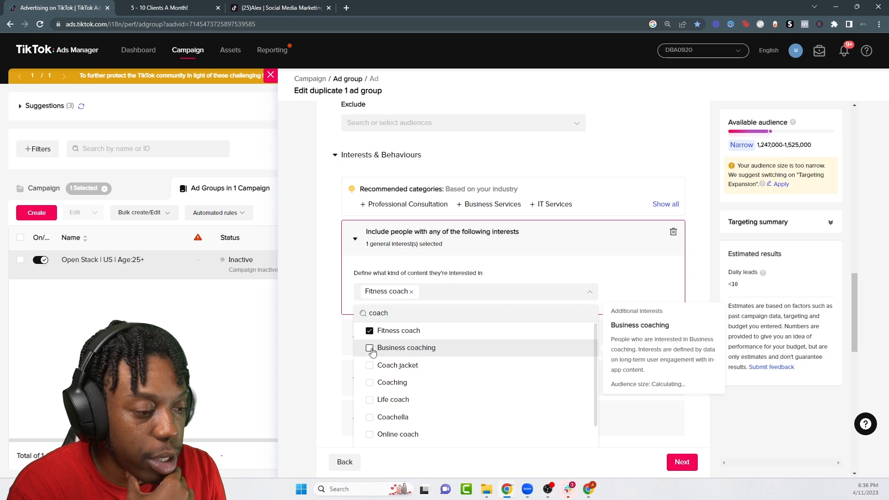
click(369, 348)
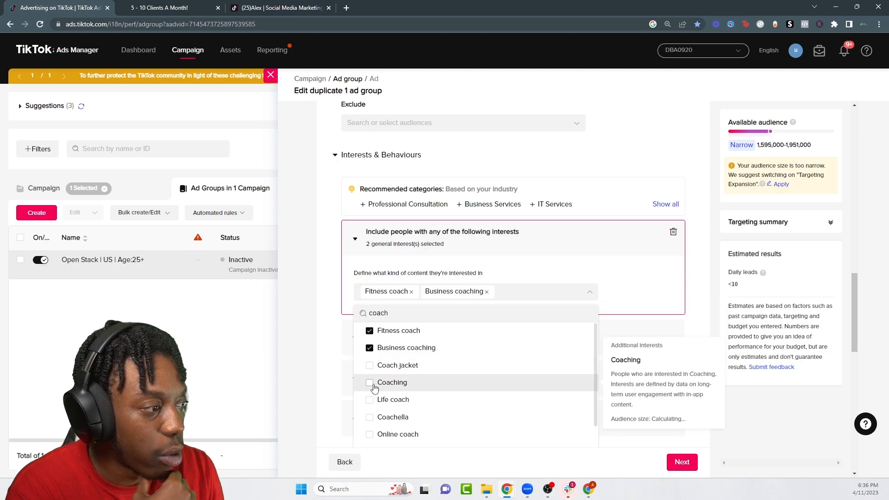
click(370, 383)
click(370, 436)
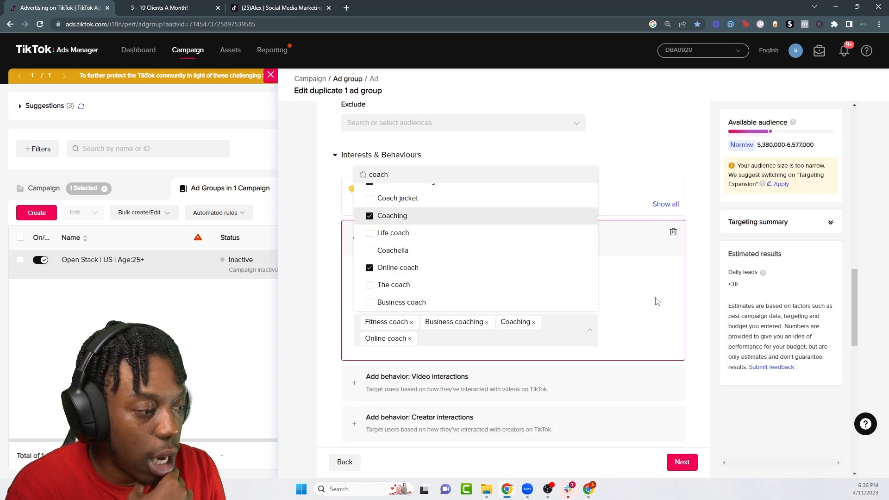
click(546, 343)
Step: Search 'coach' and add The coach and Business coach, reaching six interests
click(447, 337)
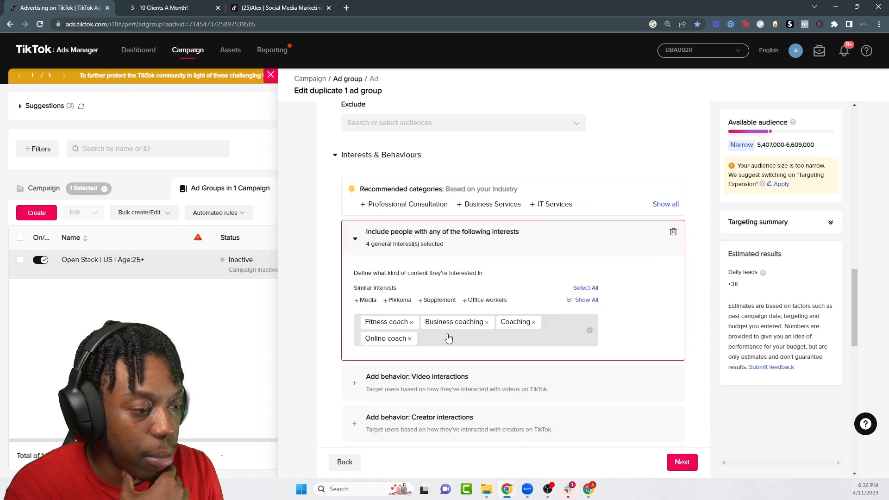
click(448, 338)
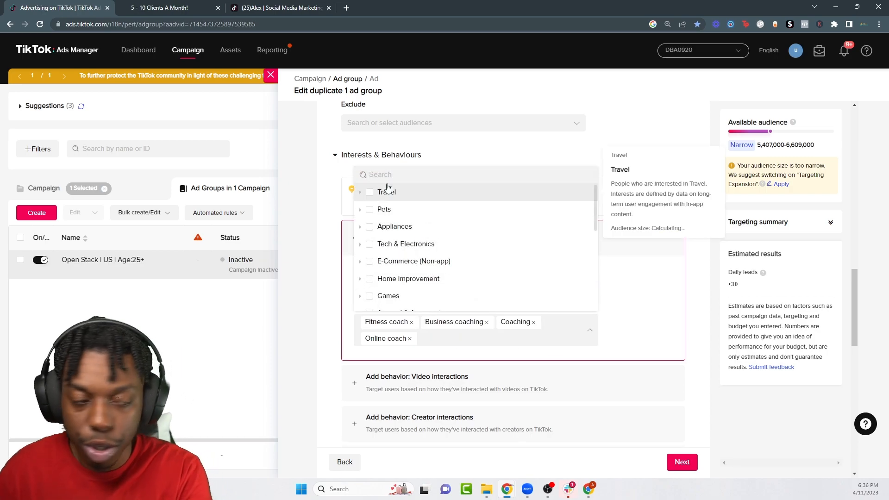
text(coach)
click(377, 284)
click(369, 302)
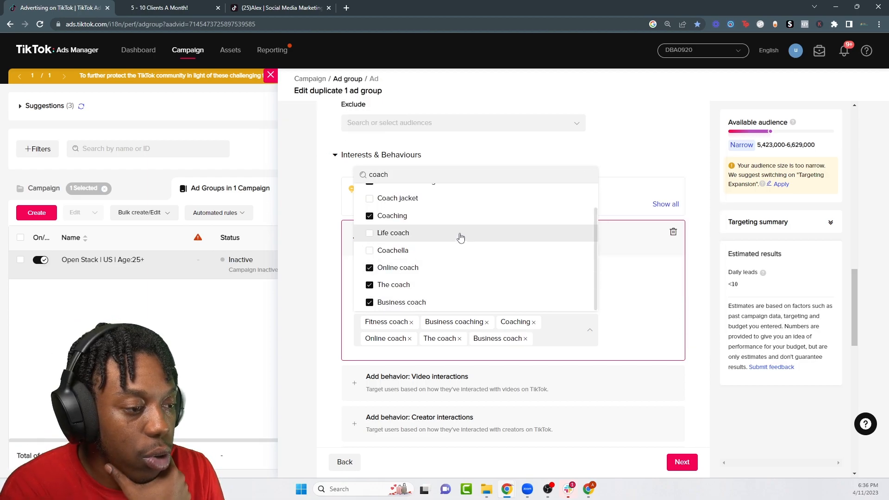
click(776, 148)
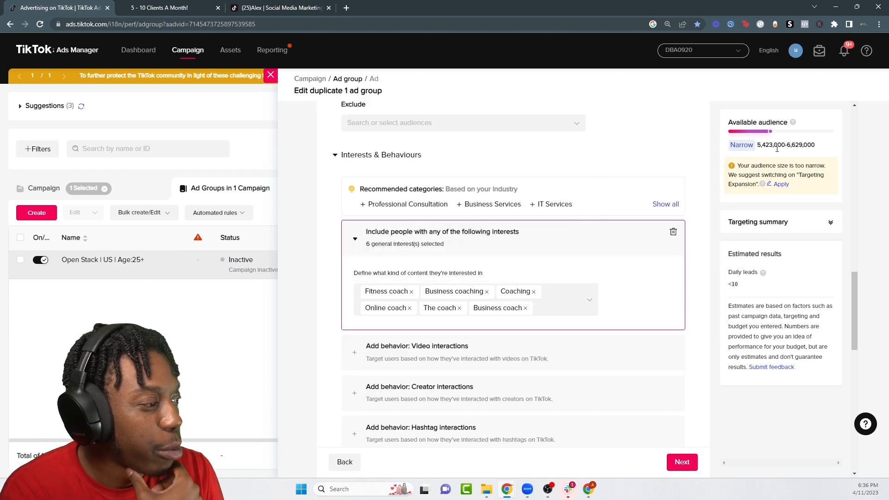
scroll(565, 208, down, 3)
click(555, 172)
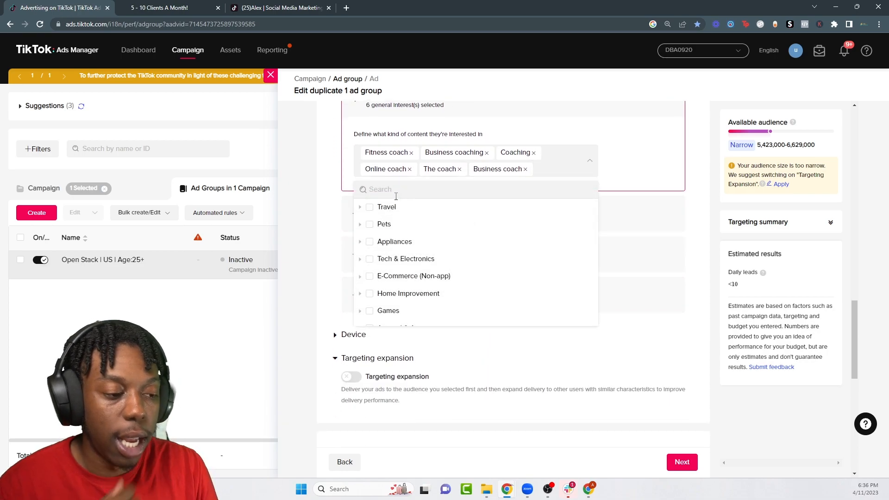
Step: Search 'marketing', add Tik tok marketing, Marketing plan and Digital marketing tips, then advance to the ad step
text(marketing)
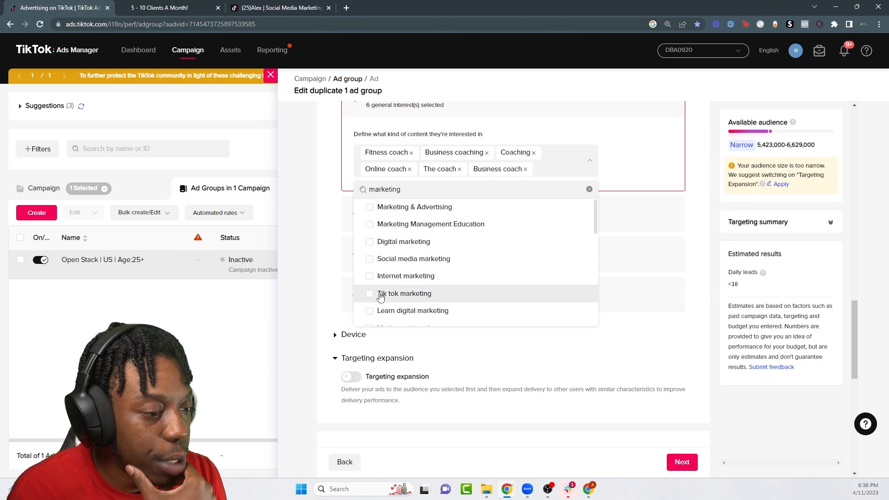
click(378, 295)
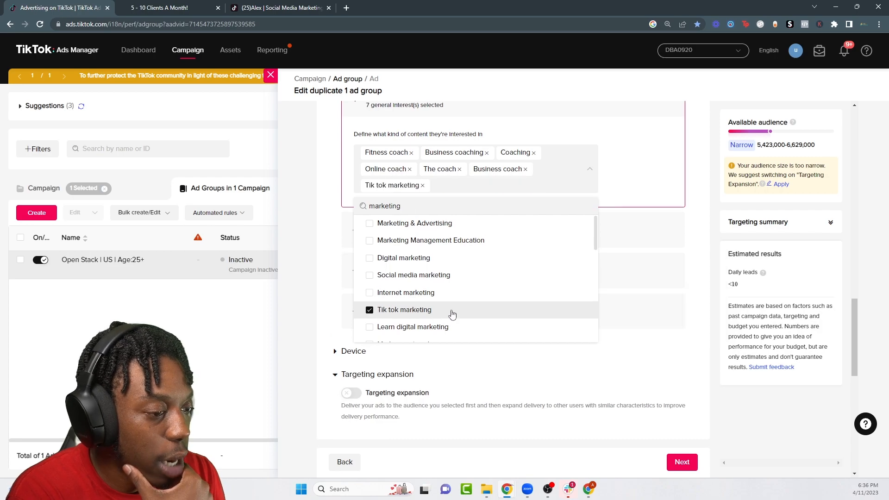
scroll(429, 300, down, 2)
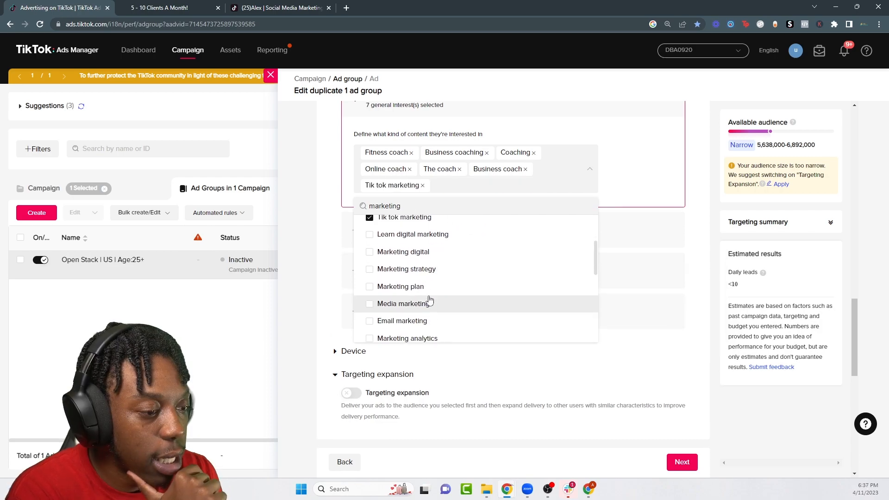
click(369, 287)
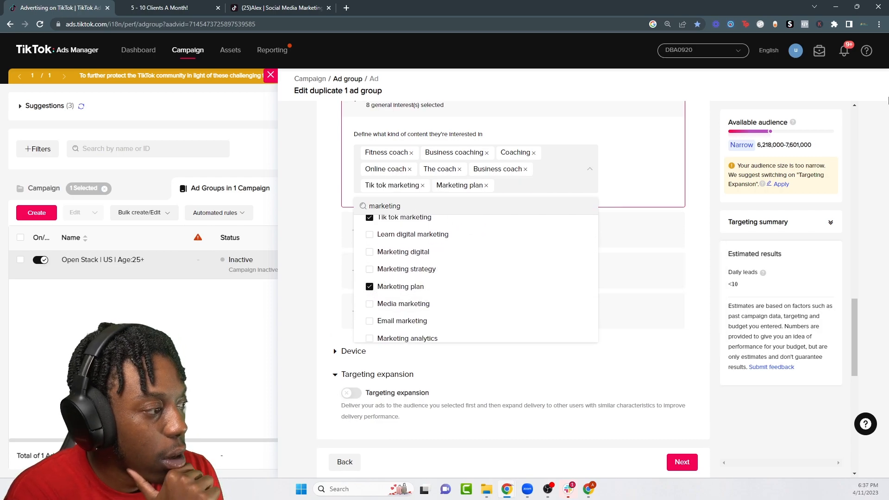
scroll(394, 296, down, 2)
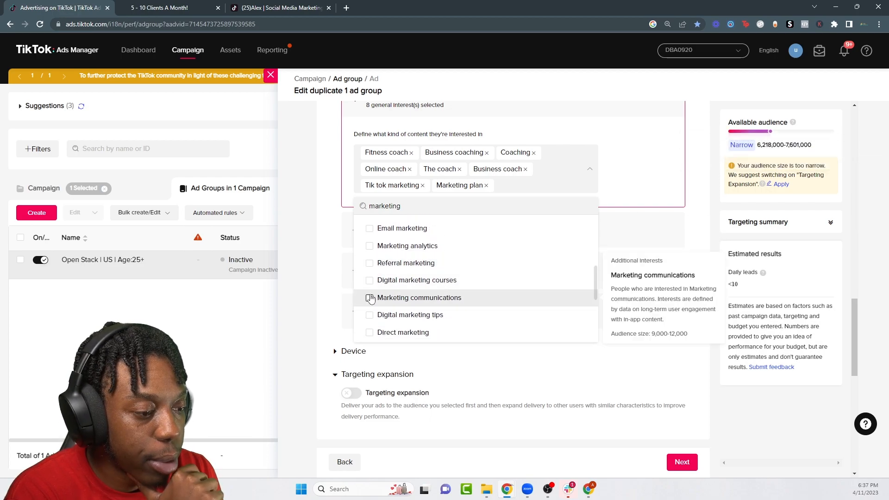
click(369, 315)
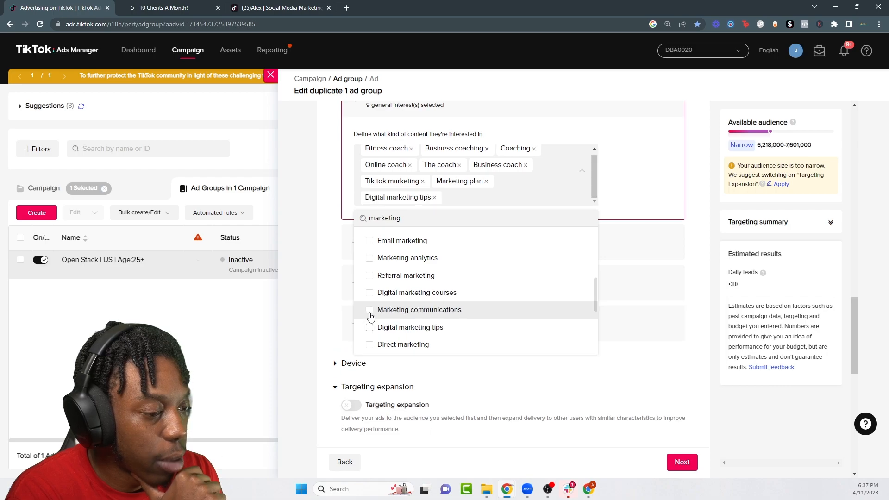
scroll(423, 307, up, 5)
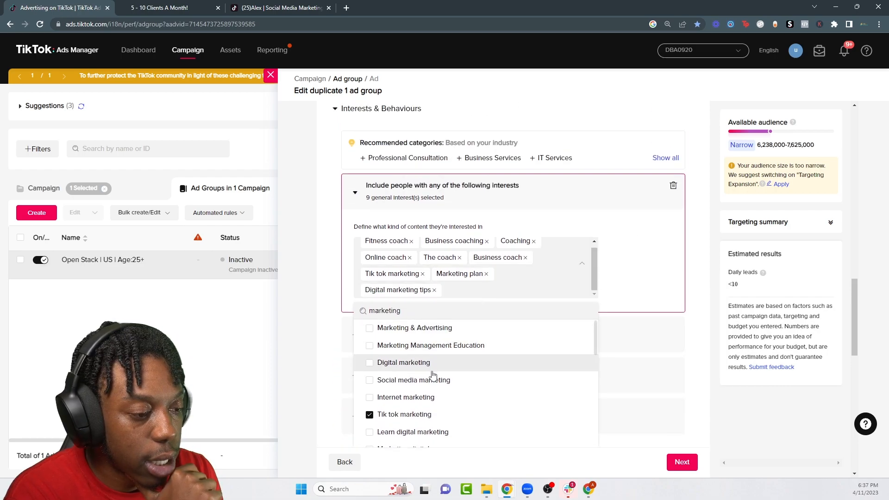
scroll(431, 373, up, 1)
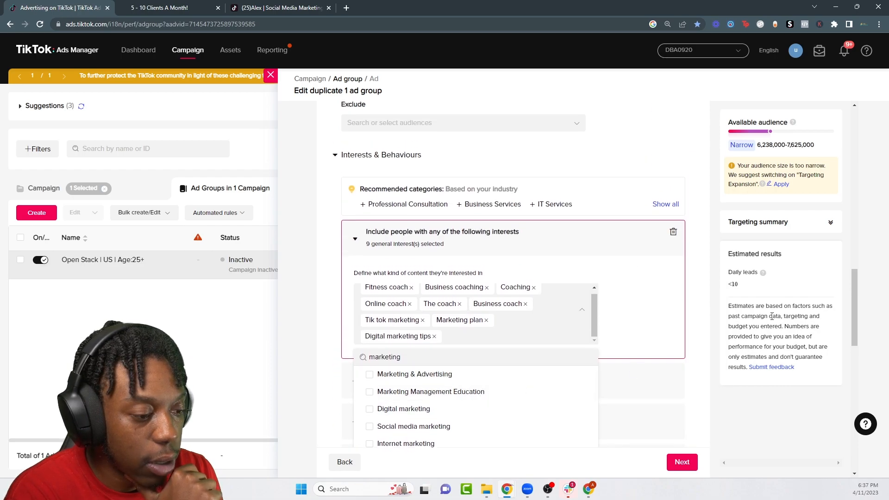
click(604, 351)
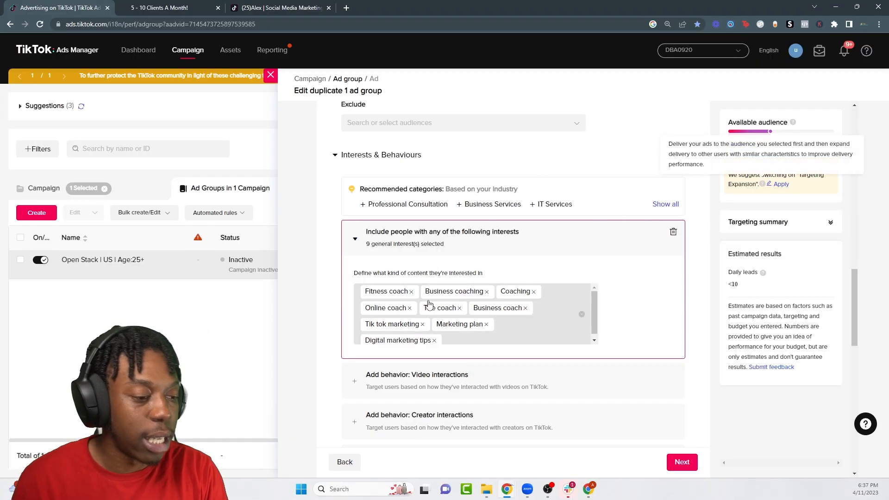
scroll(421, 310, down, 15)
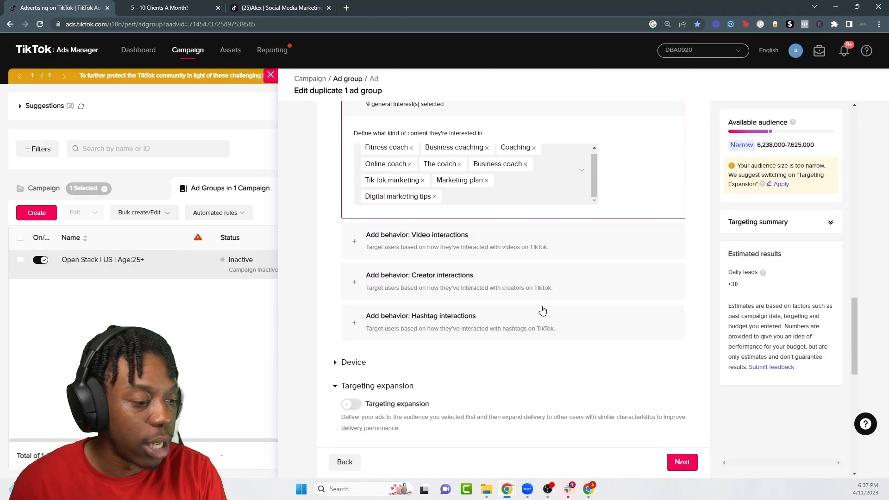
click(696, 464)
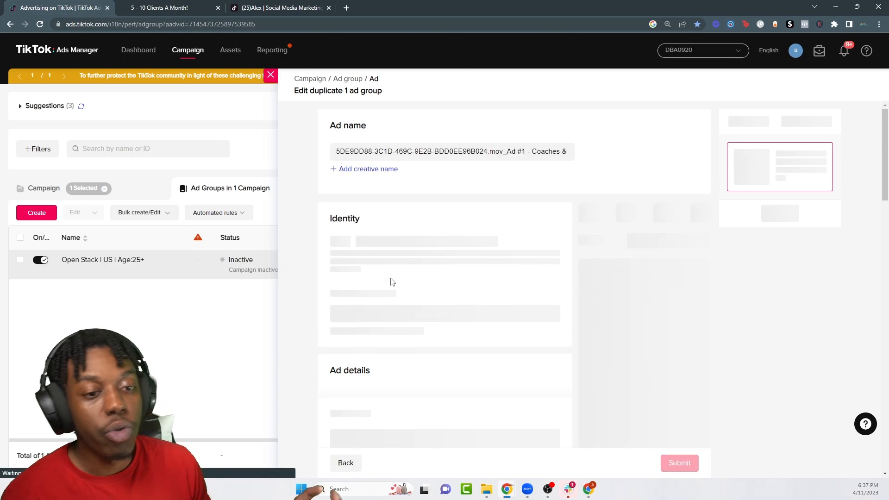
Step: Clear all nine interests from the duplicate ad group's targeting
scroll(392, 282, down, 6)
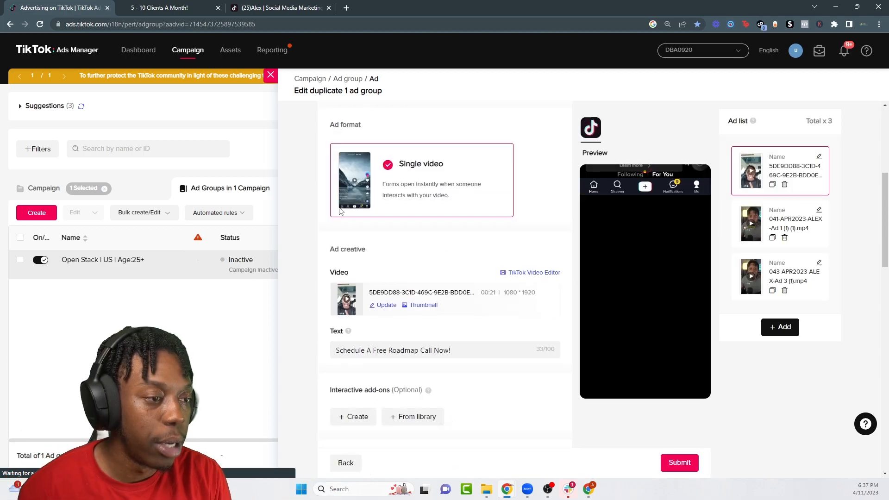
scroll(355, 465, down, 5)
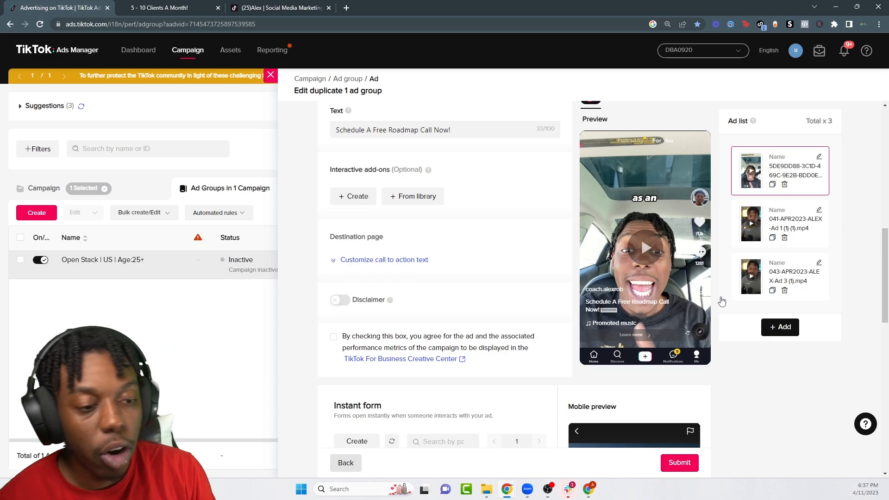
scroll(440, 346, down, 7)
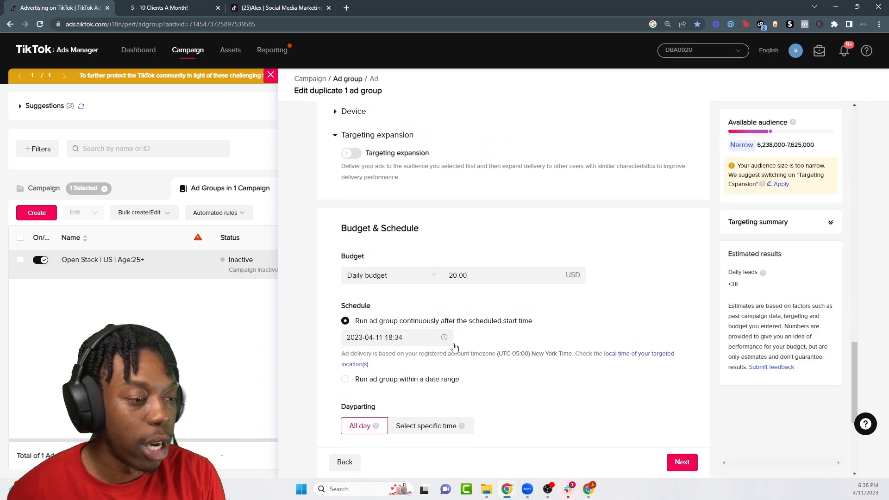
scroll(447, 338, up, 4)
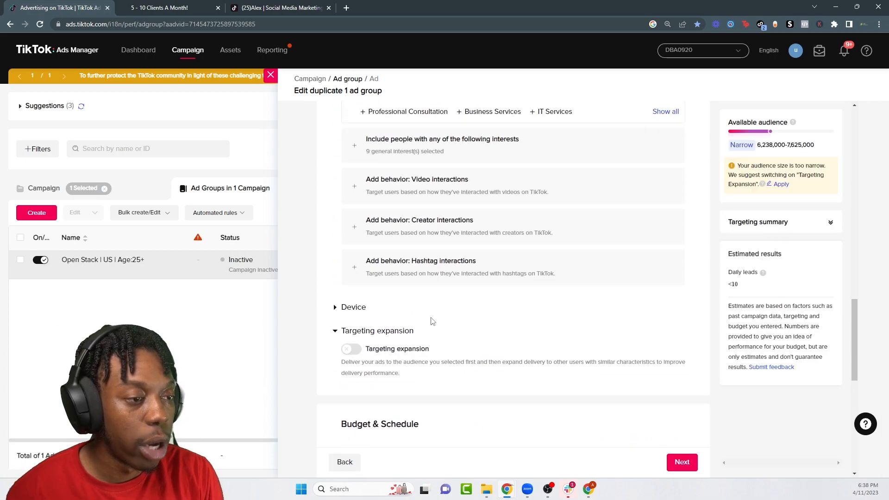
scroll(432, 321, up, 3)
click(409, 290)
scroll(567, 275, down, 2)
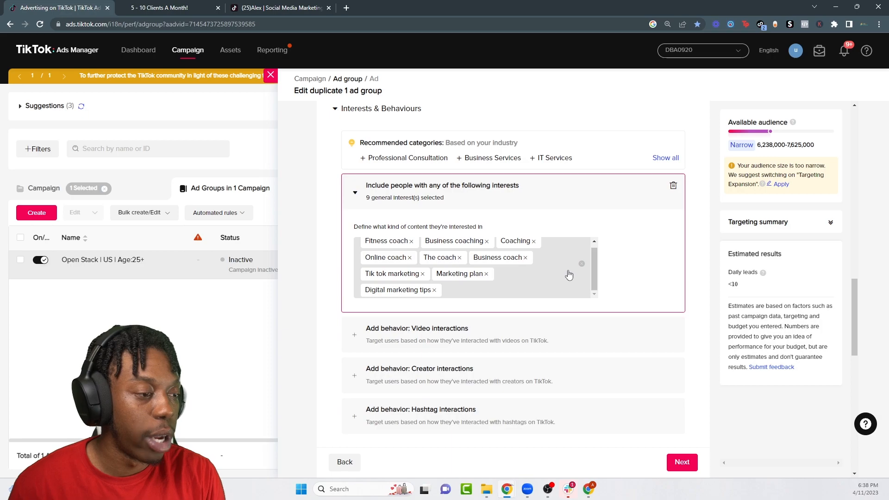
click(582, 266)
scroll(426, 252, up, 12)
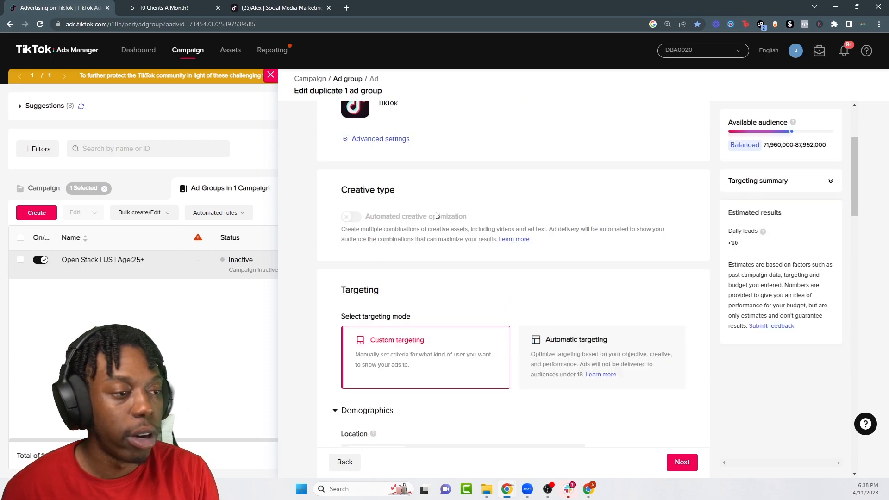
Step: Rename the ad group, replacing 'Interest Targeting' with 'Hashtag'
drag(403, 149, 347, 156)
text(Hashtag)
scroll(434, 199, down, 12)
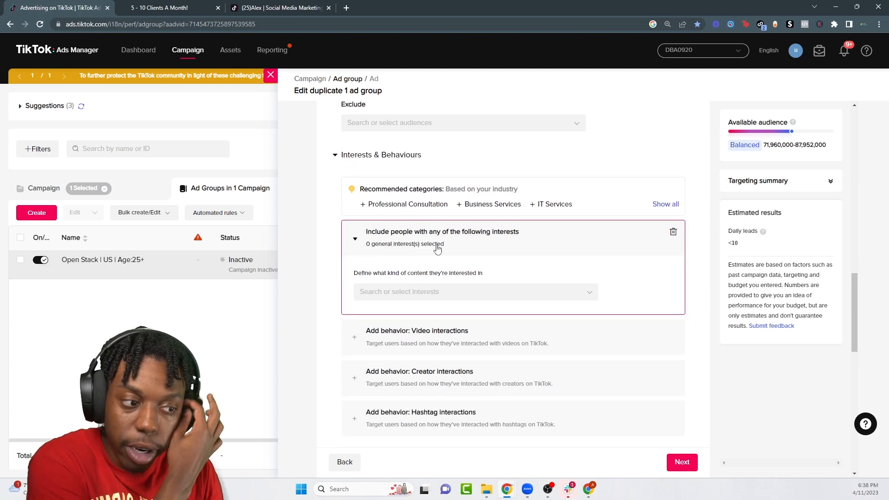
Step: Add Hashtag interactions, search 'fitness' and tick #fitness, #fitnessgym, #fitnesstip and #fitnessmom
scroll(435, 246, down, 2)
click(421, 324)
click(419, 365)
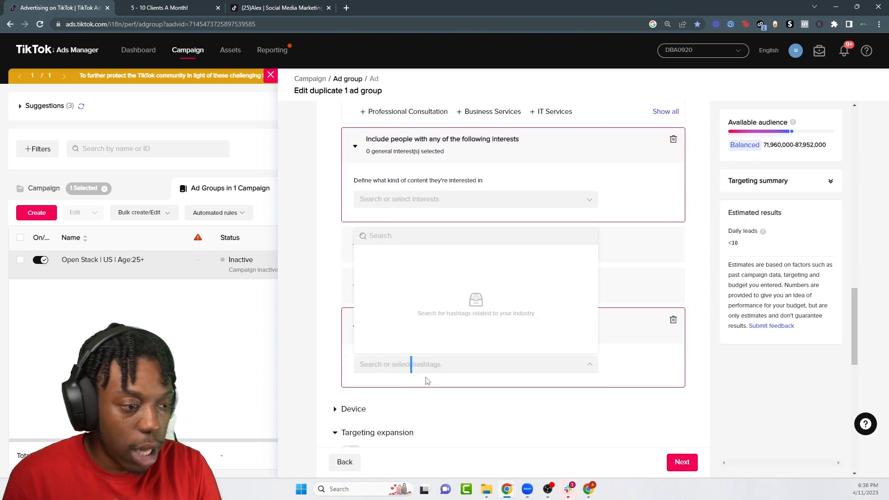
click(394, 241)
text(fitnes)
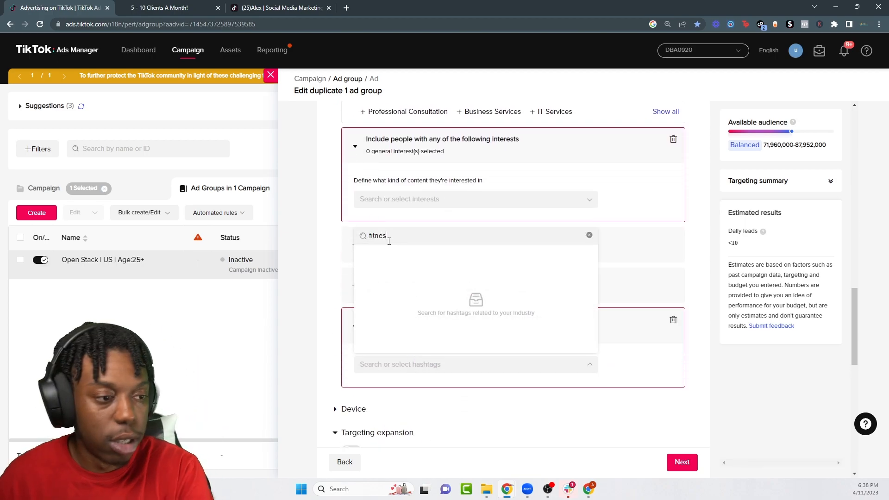
text(s)
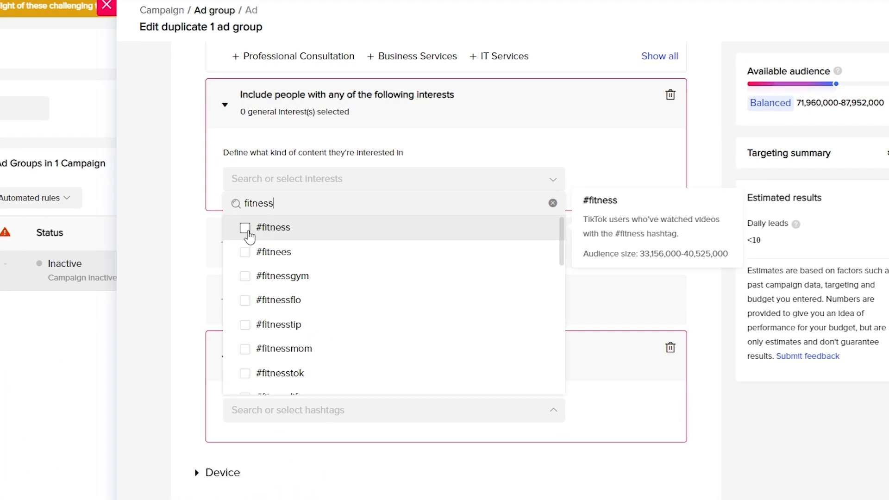
click(245, 228)
click(243, 276)
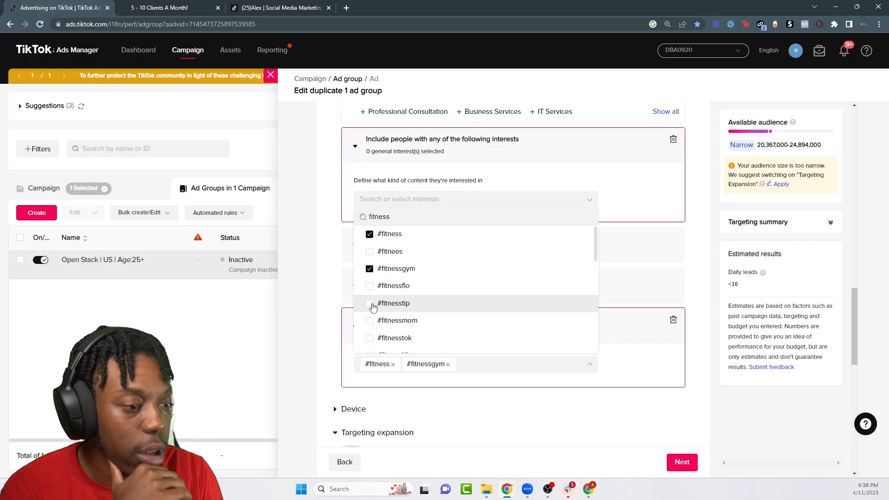
click(372, 307)
click(377, 319)
Step: Also tick #fitnesstok, #fitnessbody, #fitnesslife, #fitnessmeme, #fitnessgirl and #fitnesstips
scroll(419, 311, down, 2)
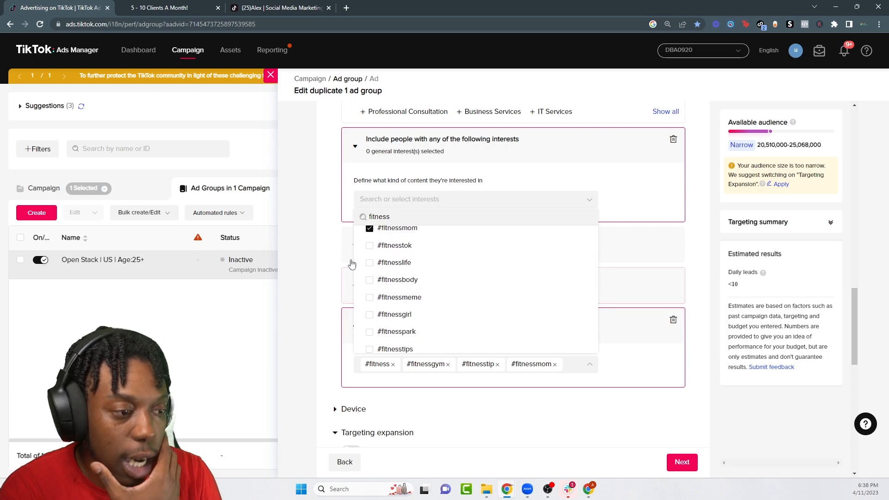
click(369, 245)
click(369, 295)
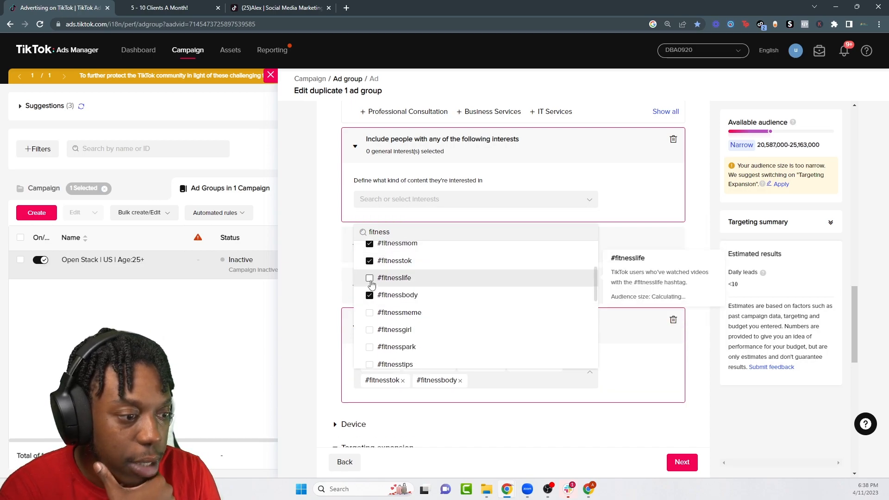
click(369, 278)
click(370, 312)
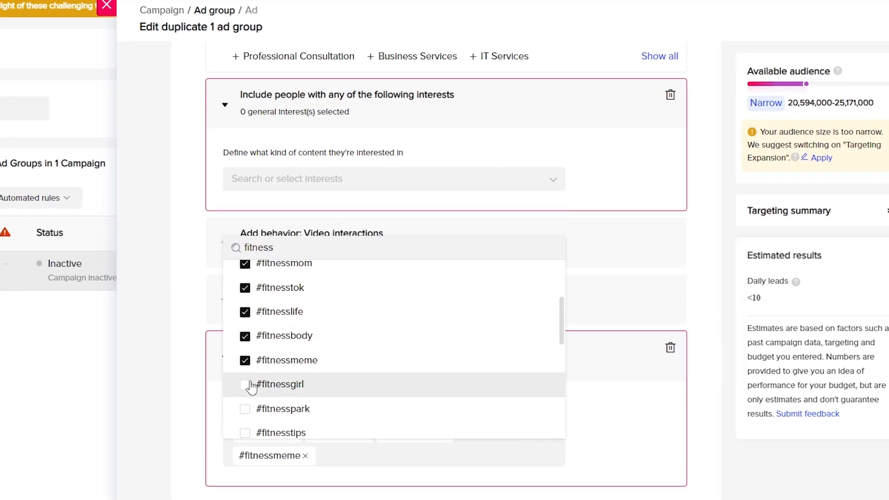
click(251, 387)
scroll(296, 352, down, 2)
click(244, 304)
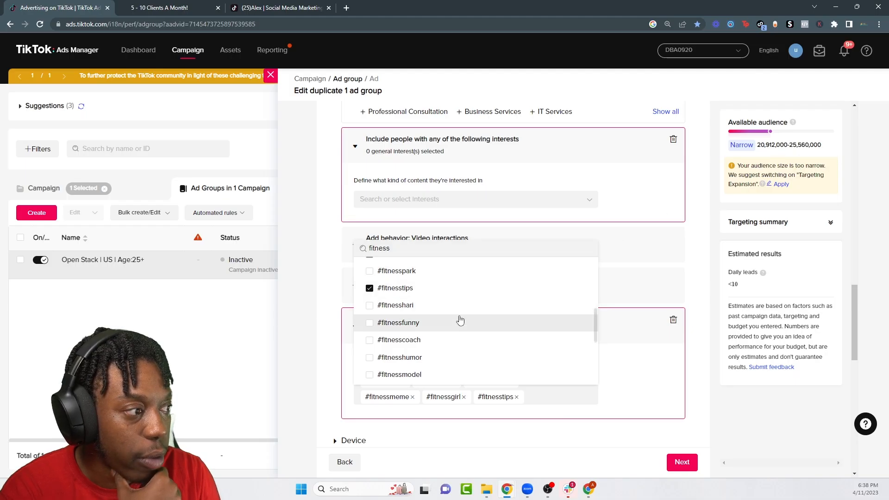
scroll(458, 336, down, 4)
scroll(478, 336, up, 1)
click(487, 404)
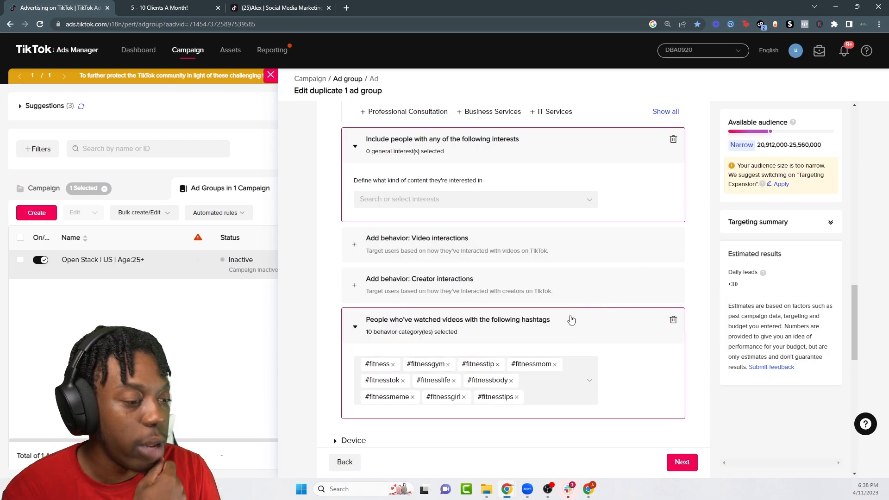
scroll(530, 322, down, 12)
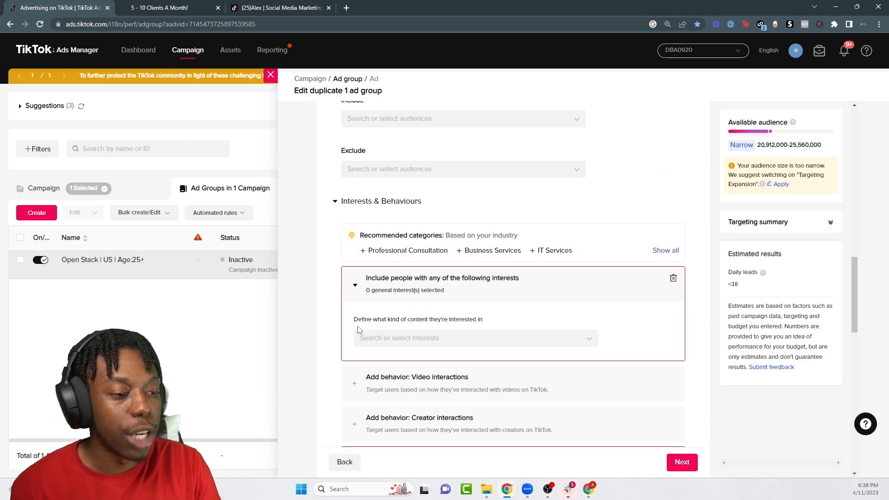
scroll(614, 305, down, 4)
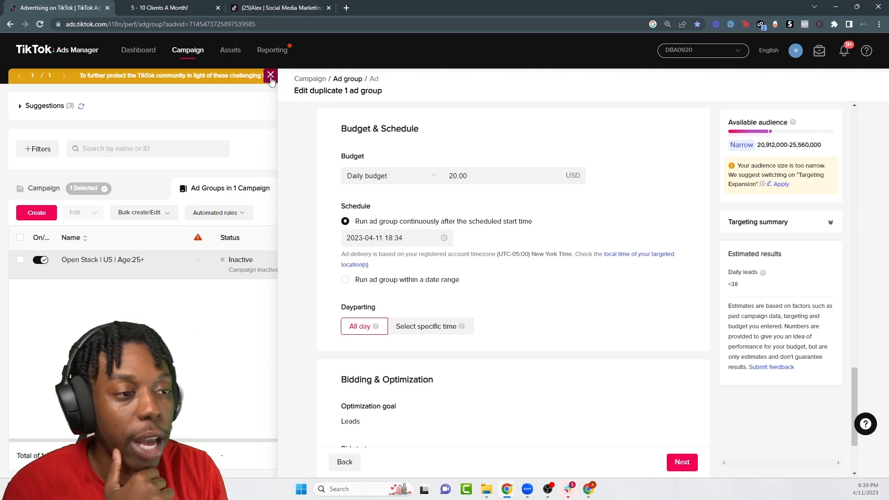
Step: Leave the Edit duplicate ad group drawer without saving its changes
click(276, 149)
click(536, 220)
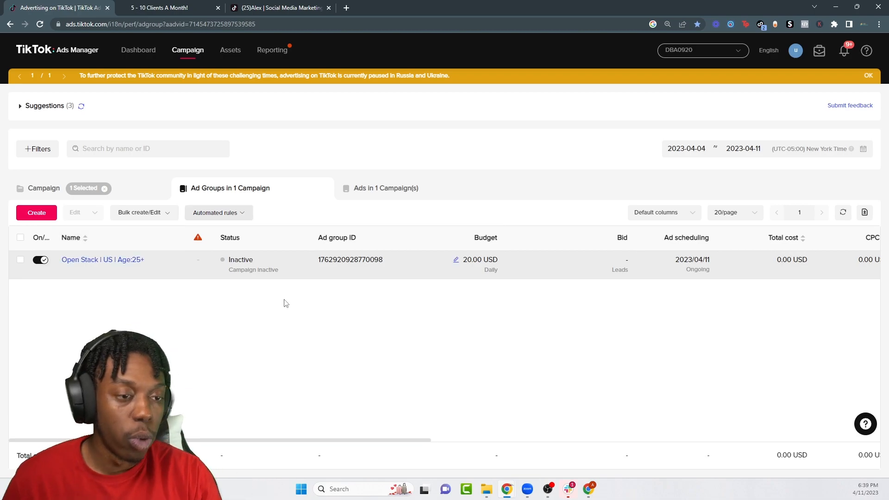
Step: Switch the campaign table to the Ads level to list its three ads
drag(324, 440, 815, 443)
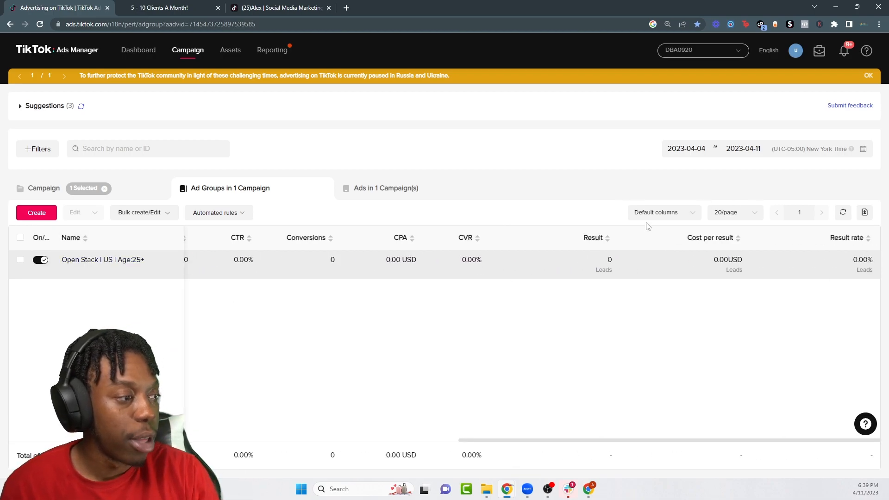
click(380, 193)
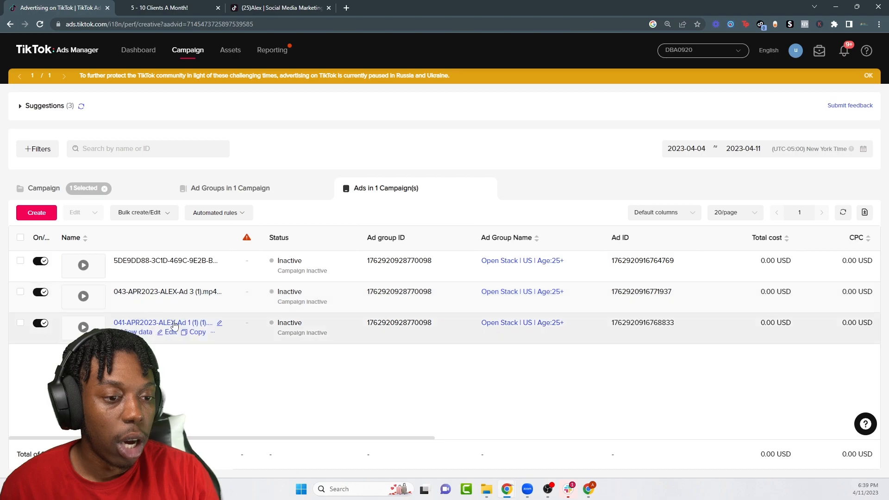
drag(418, 439, 801, 435)
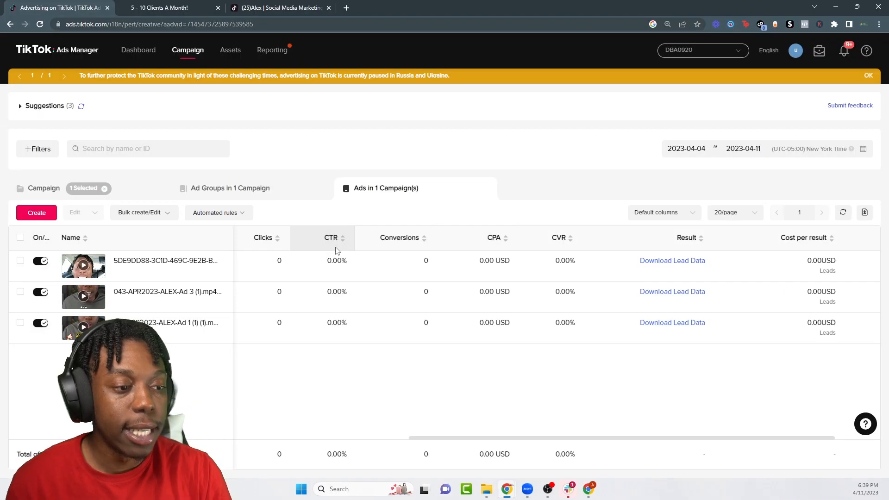
Step: Apply the DBA View column set and scroll to the Result columns showing 0 conversions
mouse_move(336, 244)
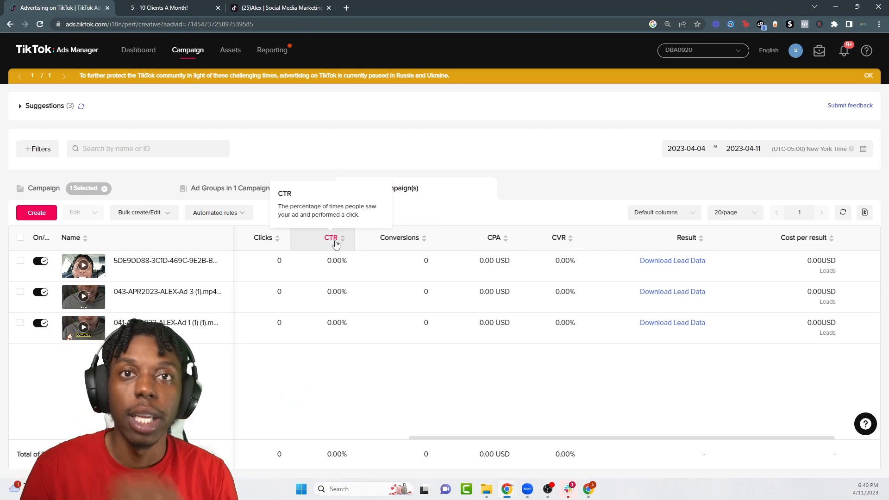
click(663, 212)
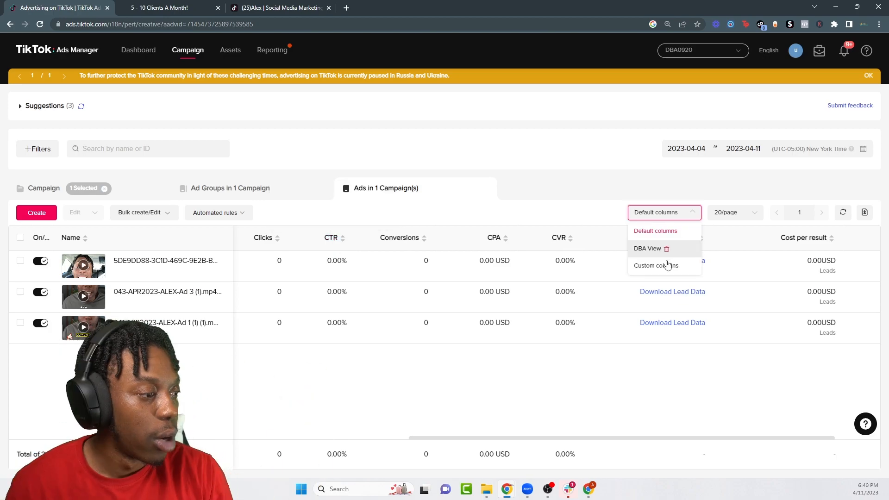
click(663, 246)
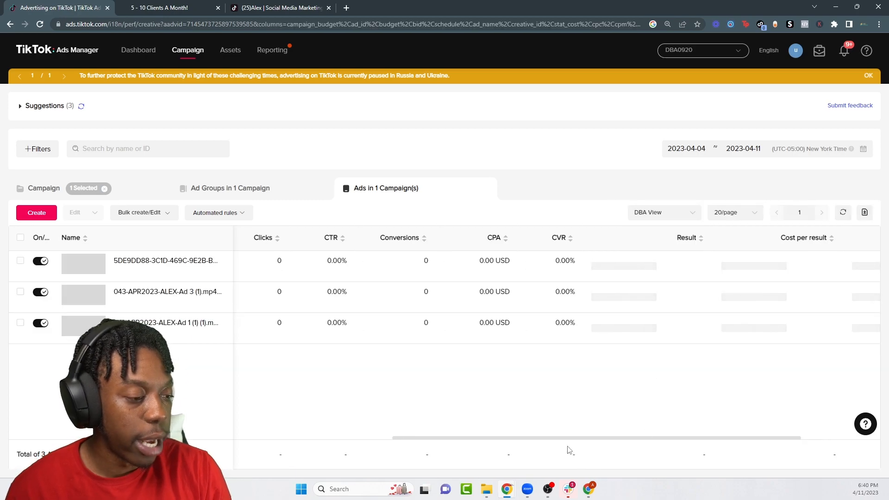
drag(573, 445, 879, 437)
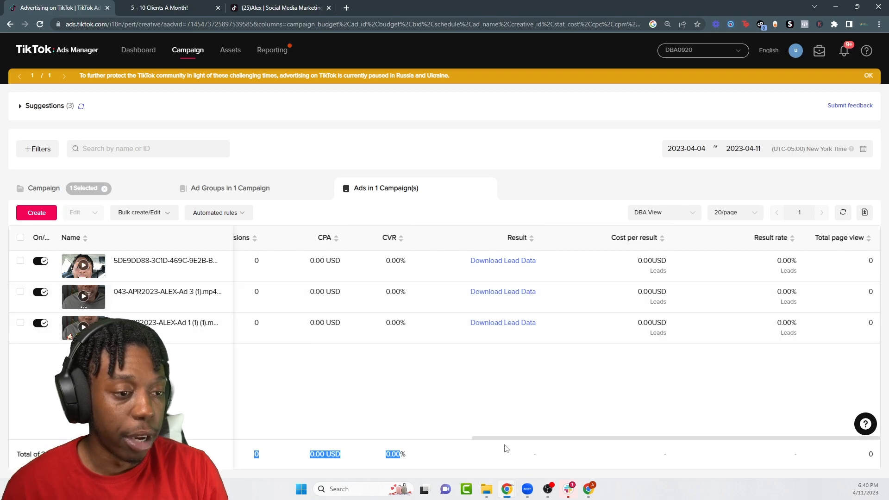
drag(513, 438, 412, 437)
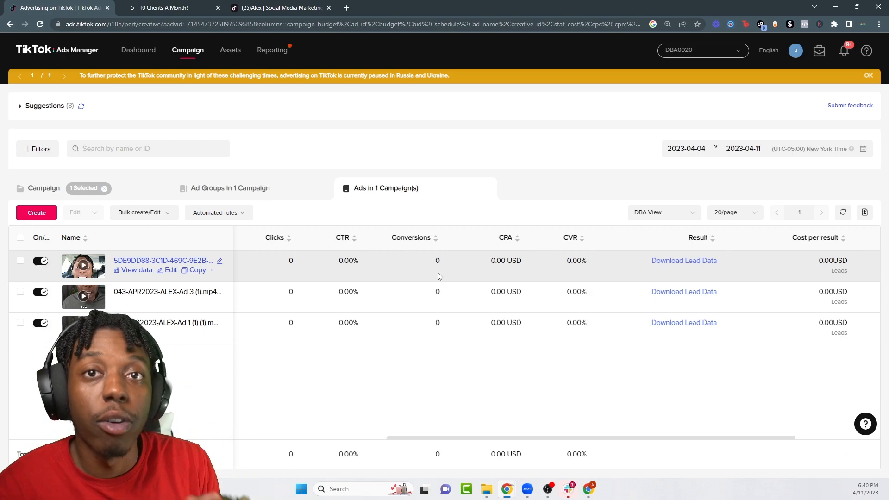
drag(456, 444, 807, 289)
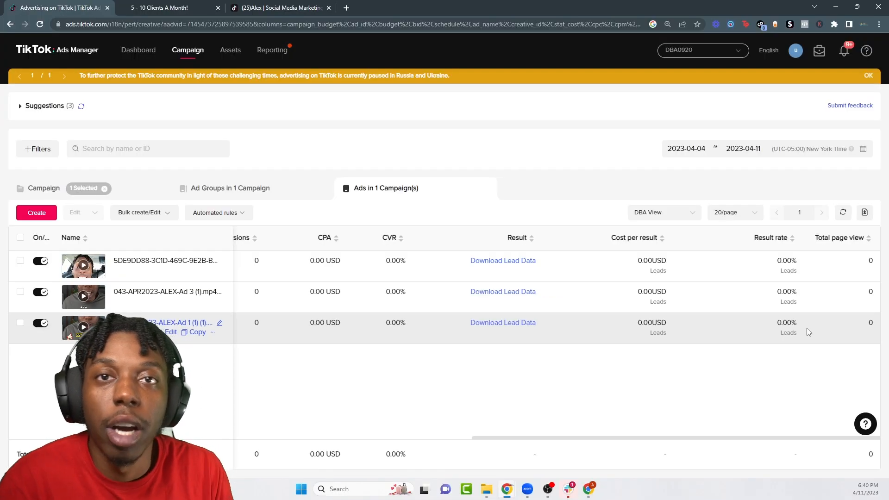
Step: Reset the ads table to Default columns and browse Page event metrics in Custom columns without changes
click(665, 213)
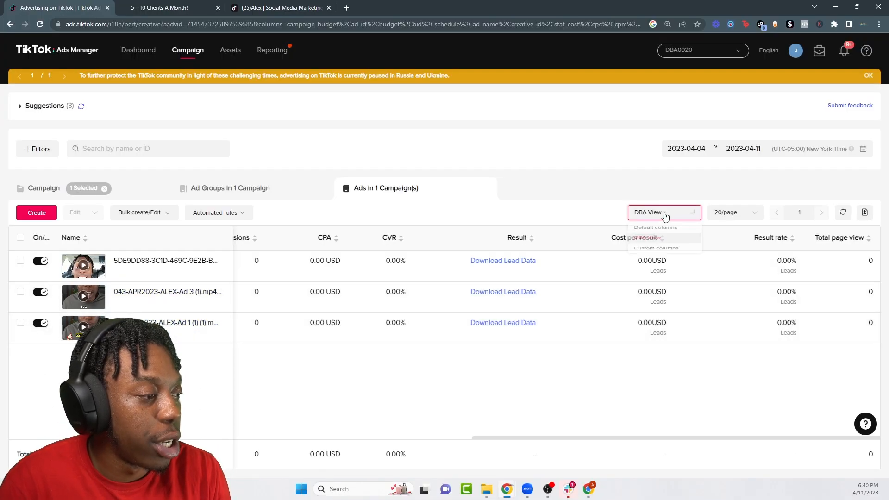
click(663, 229)
click(659, 214)
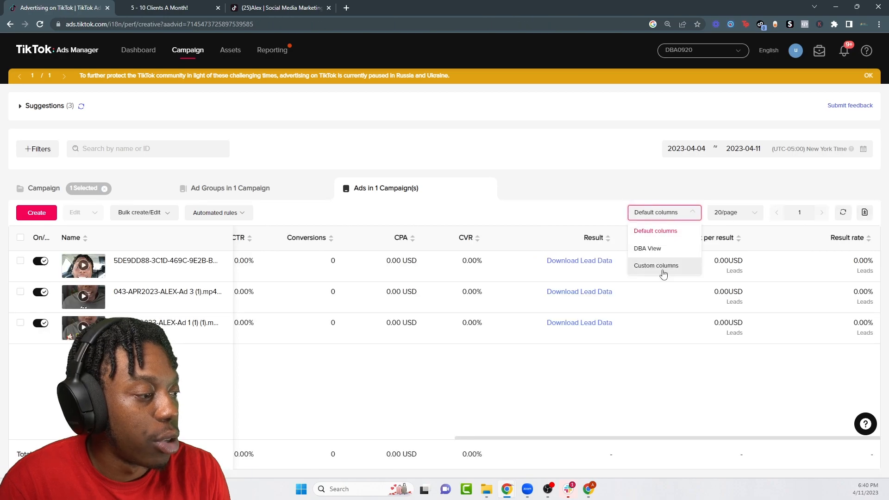
click(660, 263)
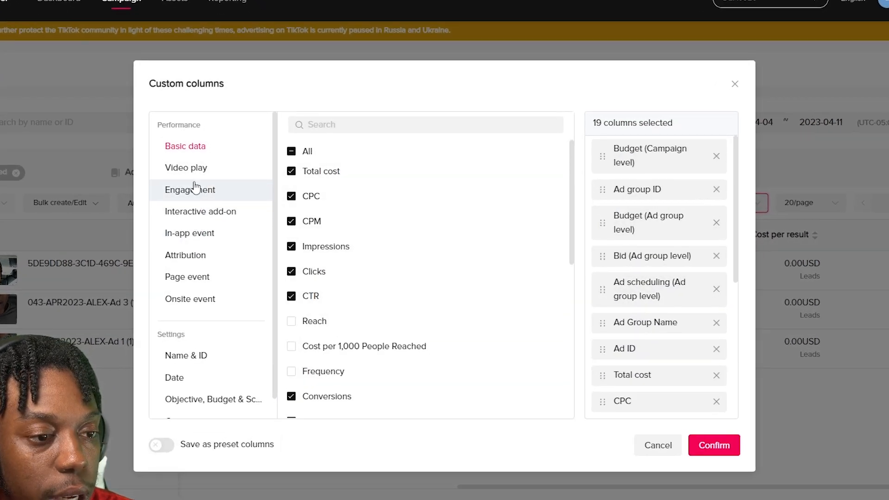
click(200, 276)
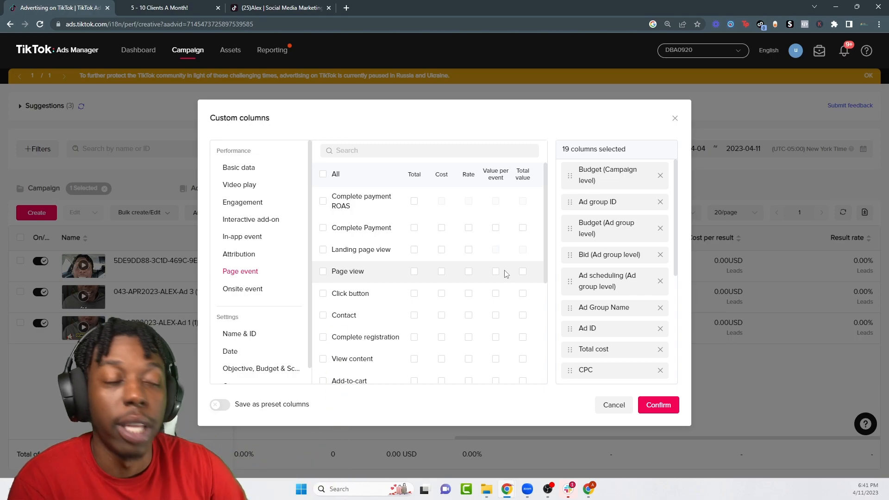
click(674, 118)
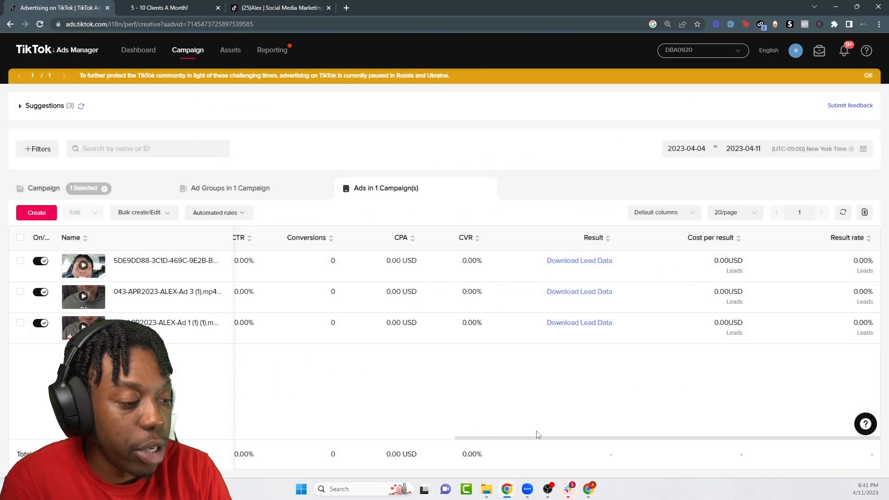
click(176, 5)
Step: Preview the go.dba.social/ttsfcads landing page at 400 × 874 phone size and scroll through it
right_click(154, 128)
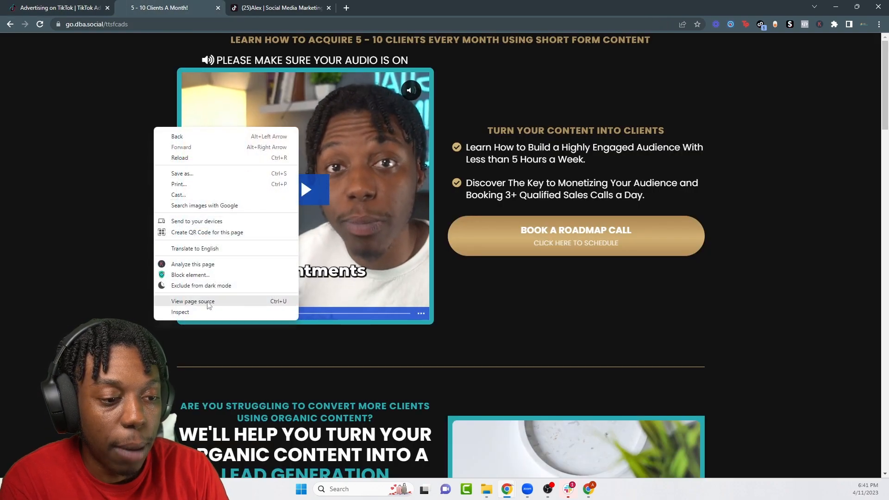
click(185, 309)
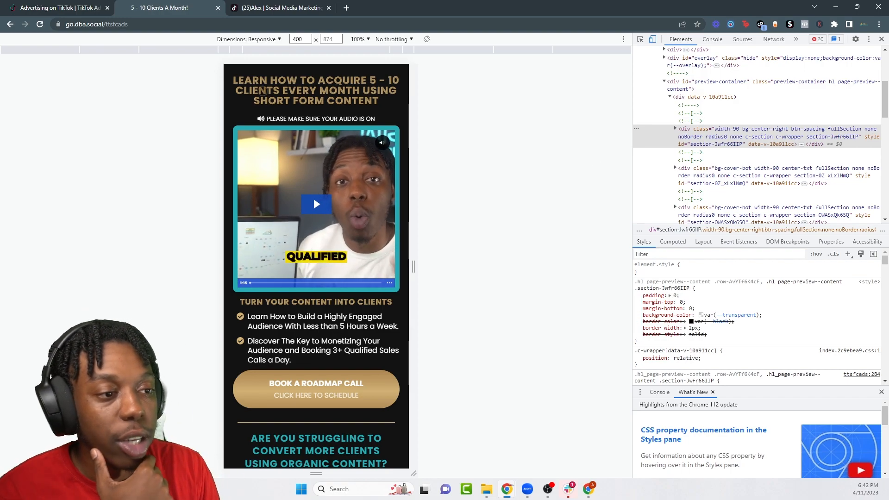
scroll(261, 231, down, 3)
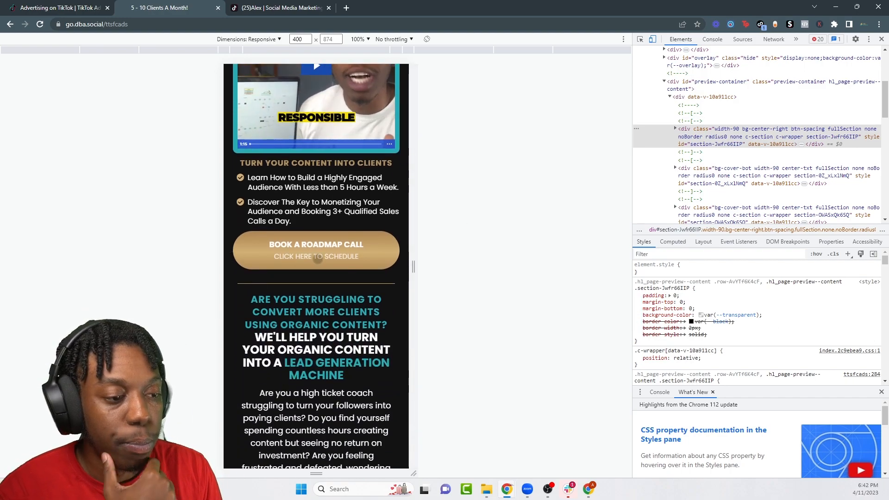
scroll(257, 274, down, 10)
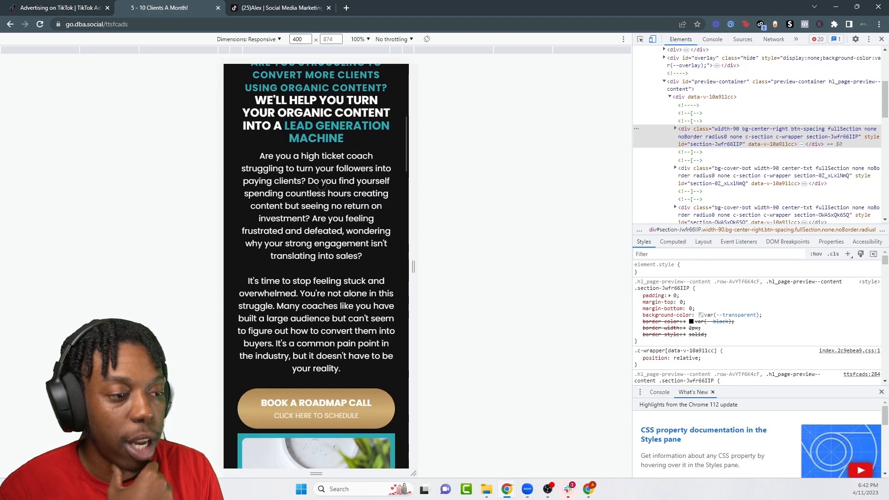
scroll(377, 144, down, 12)
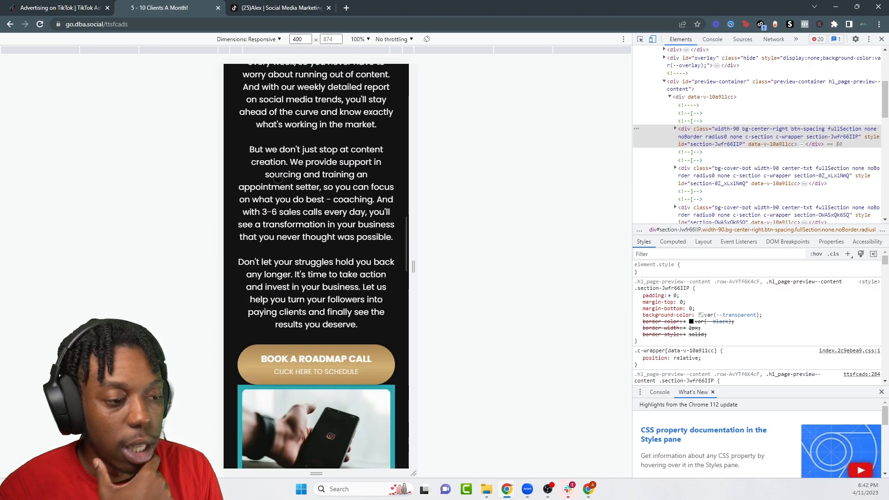
scroll(334, 227, down, 15)
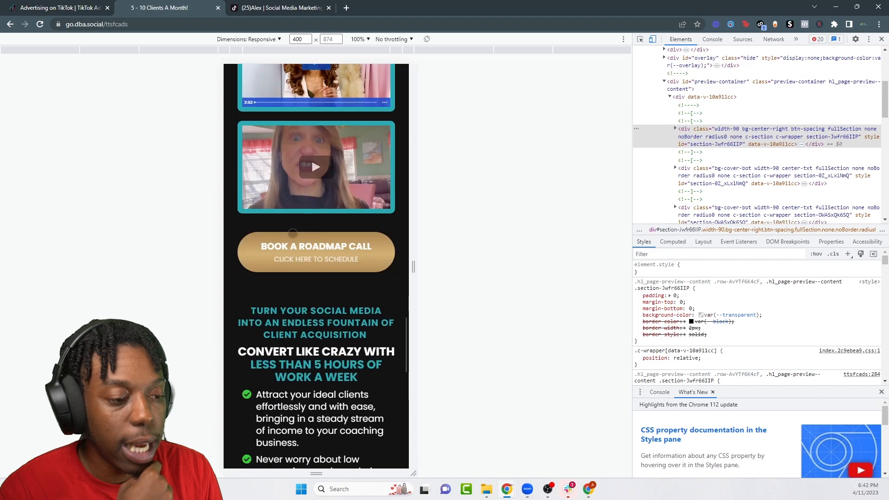
scroll(333, 207, down, 5)
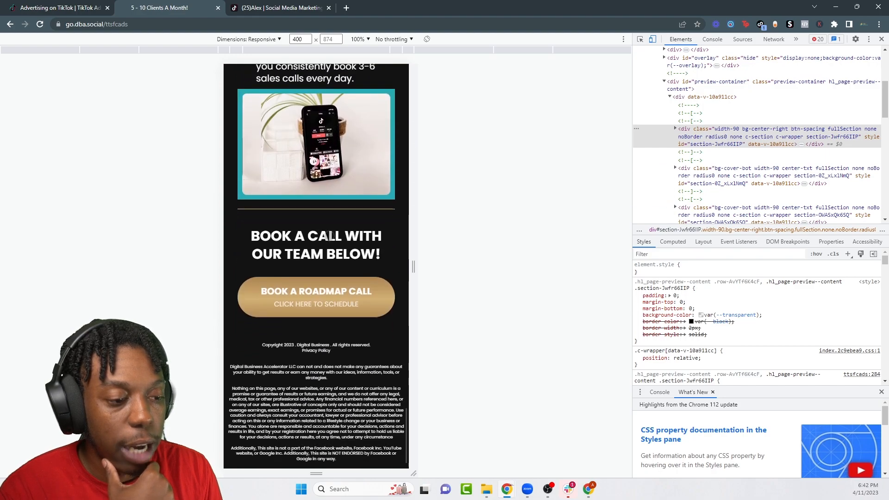
scroll(286, 343, up, 12)
scroll(286, 343, up, 6)
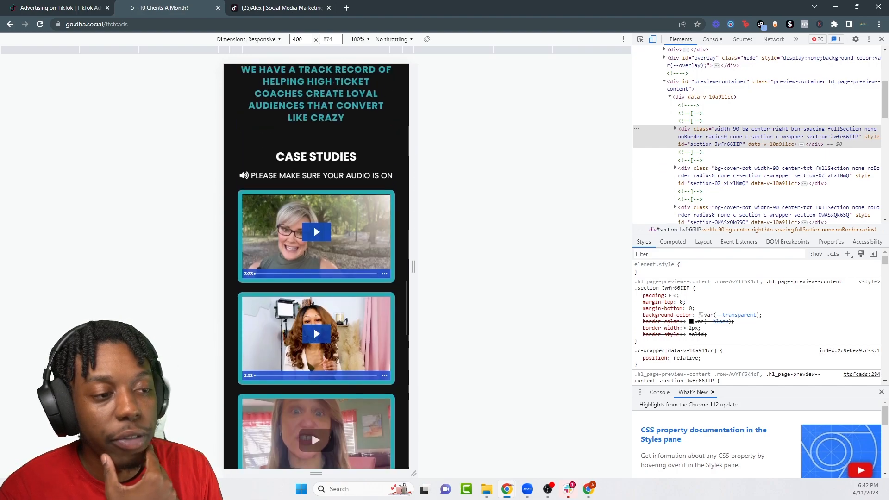
scroll(344, 323, down, 10)
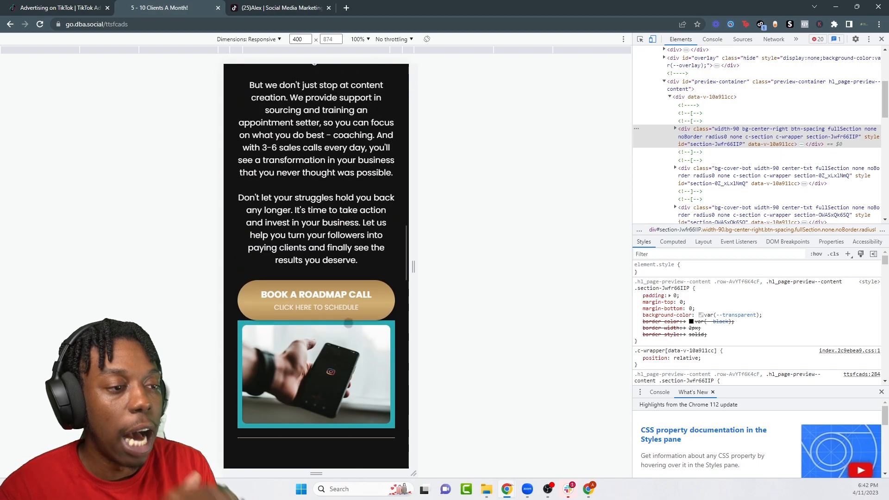
scroll(338, 328, up, 8)
scroll(333, 333, up, 12)
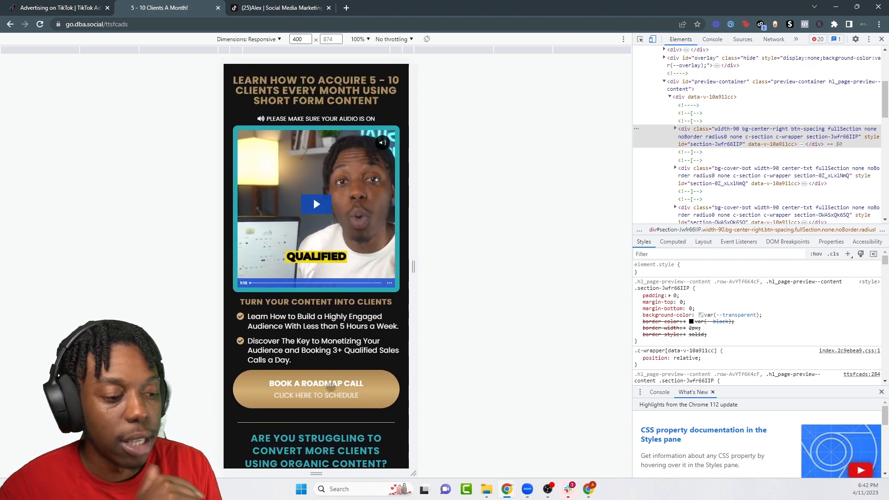
Step: Open the Book Your Call survey via BOOK A ROADMAP CALL and confirm two TikTok pixels are detected
click(316, 389)
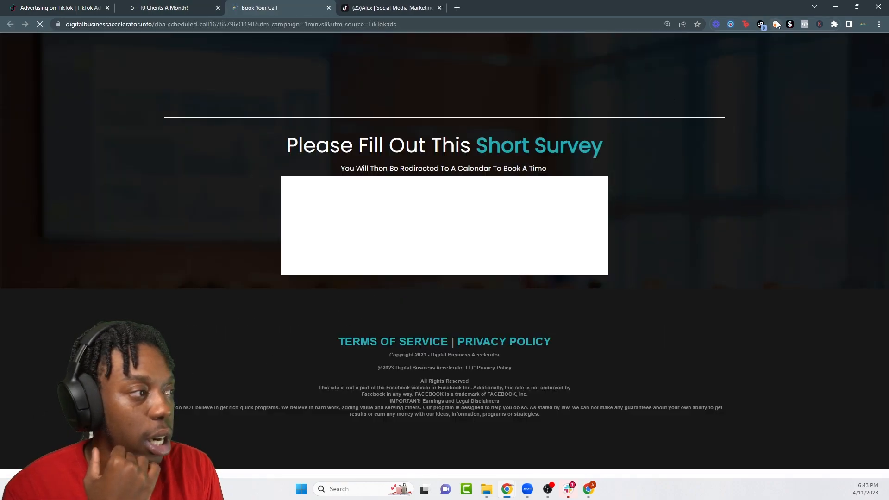
click(760, 25)
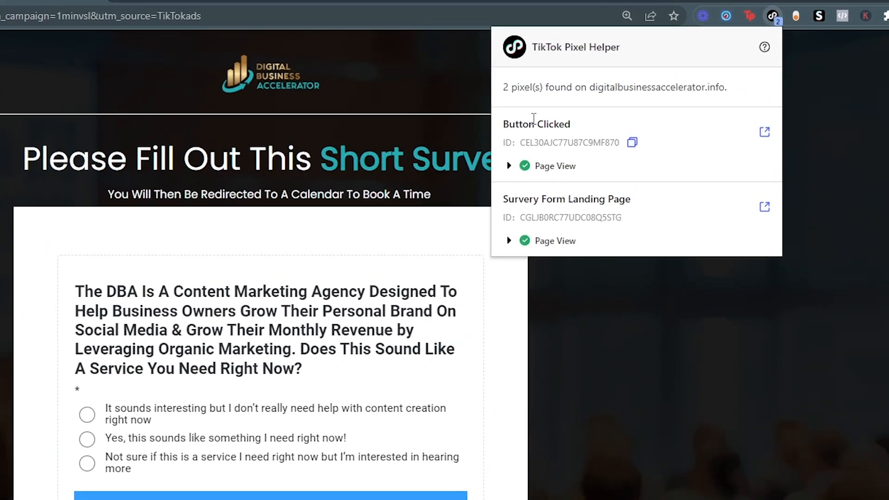
mouse_move(576, 200)
click(685, 312)
click(174, 7)
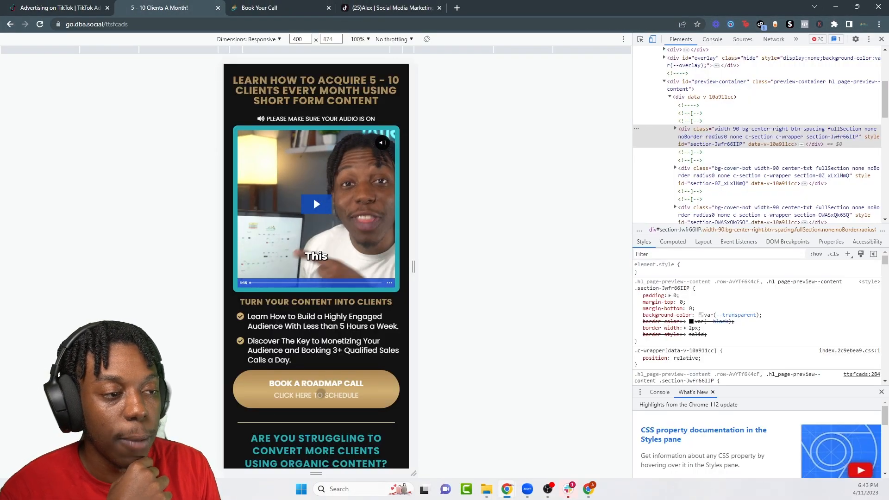
click(294, 5)
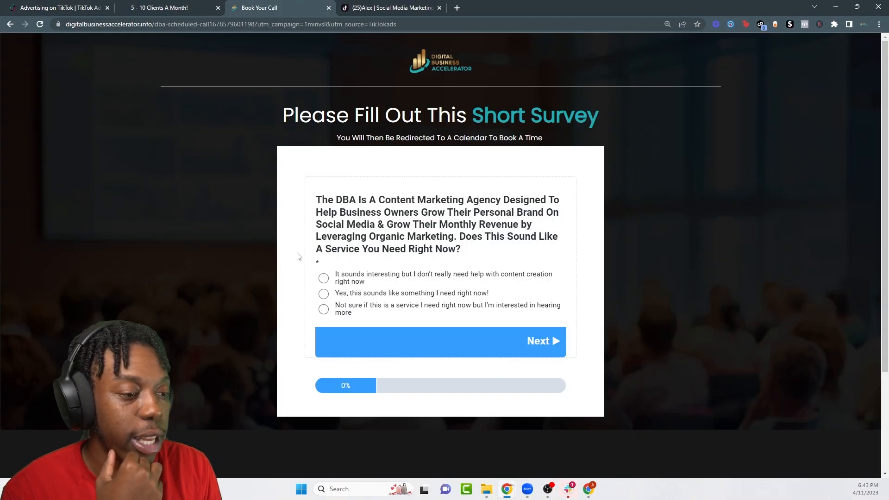